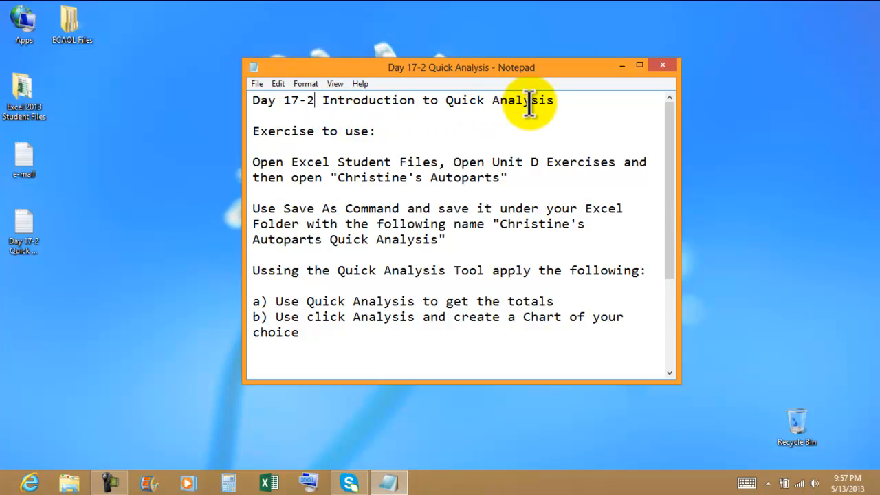
Step: Snap the Notepad window with the Day 17-2 Quick Analysis instructions to the right half of the screen
{"action": "double_click", "coordinate": [369, 102]}
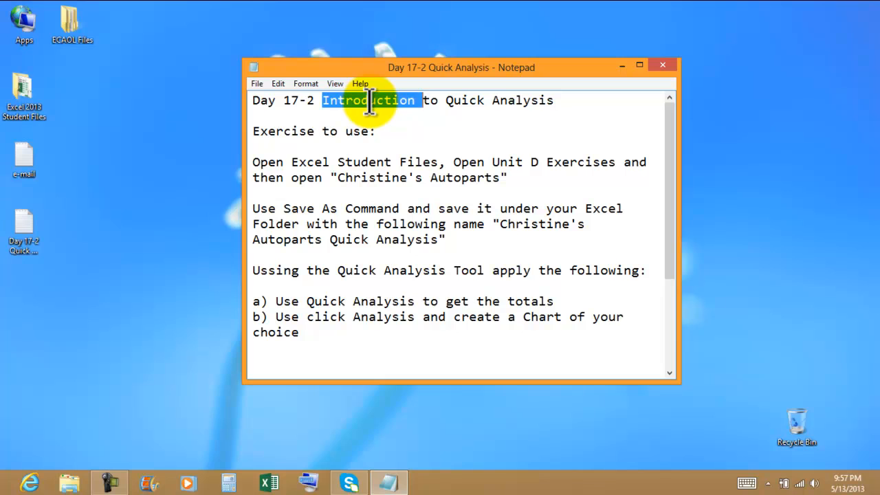
{"action": "left_click", "coordinate": [560, 101]}
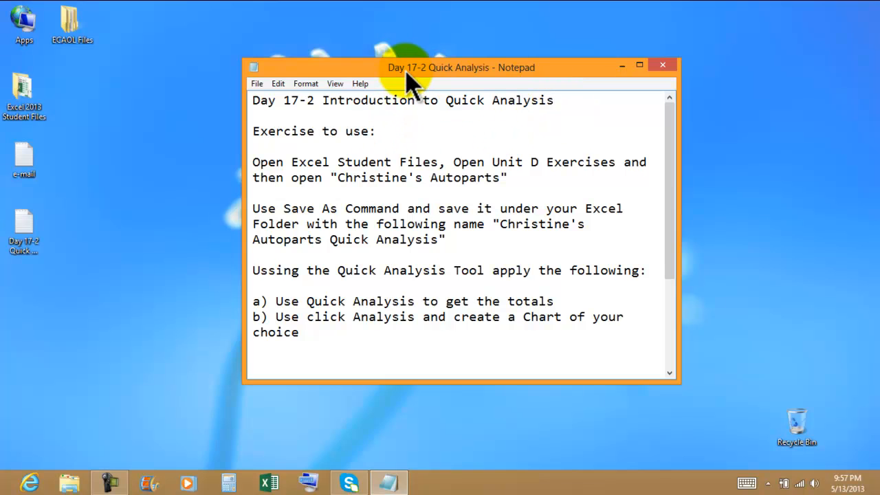
{"action": "left_click_drag", "start_coordinate": [406, 67], "coordinate": [828, 62]}
{"action": "left_click_drag", "start_coordinate": [876, 36], "coordinate": [878, 31]}
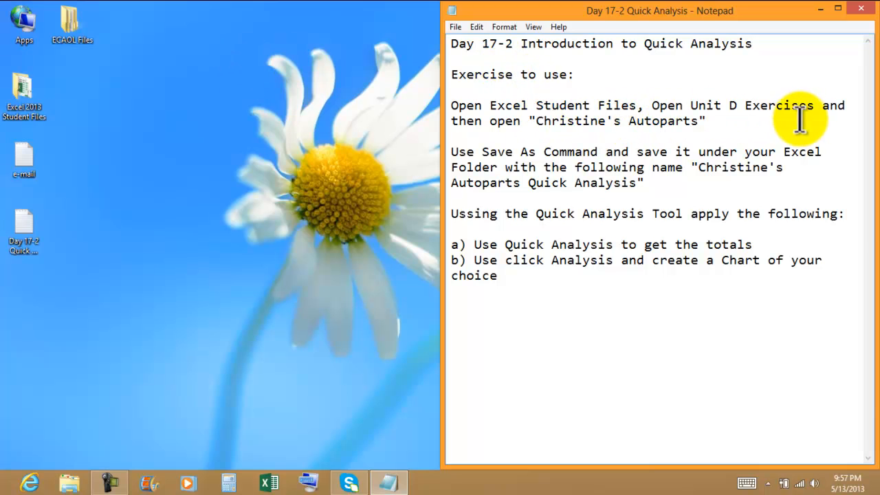
Step: Open the Excel 2013 Student Files folder from the desktop and snap its window beside the Notepad instructions
{"action": "left_click", "coordinate": [27, 109]}
{"action": "double_click", "coordinate": [27, 110]}
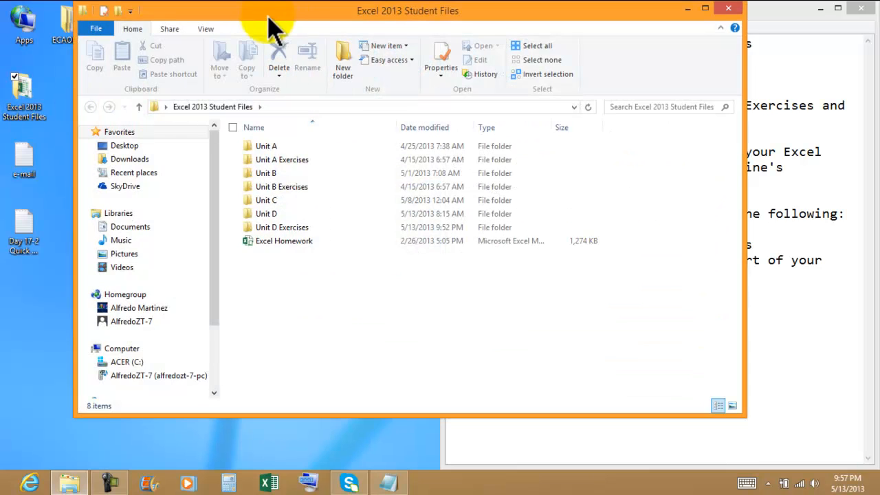
{"action": "left_click_drag", "start_coordinate": [358, 26], "coordinate": [5, 24]}
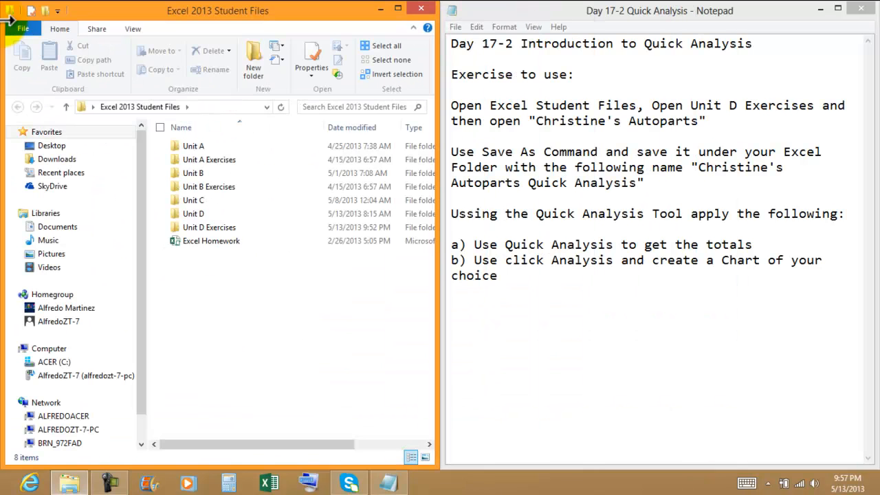
Step: Open the Christine's Autoparts workbook from the Unit D Exercises folder
{"action": "left_click", "coordinate": [206, 231]}
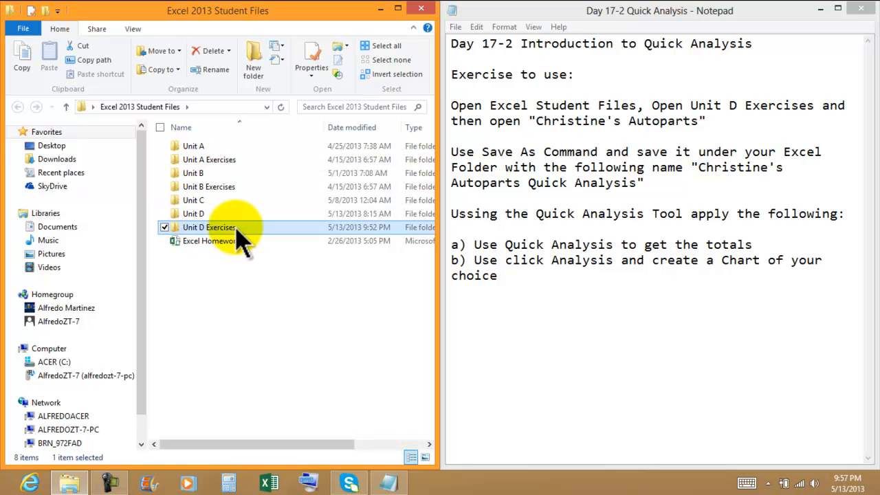
{"action": "double_click", "coordinate": [237, 229]}
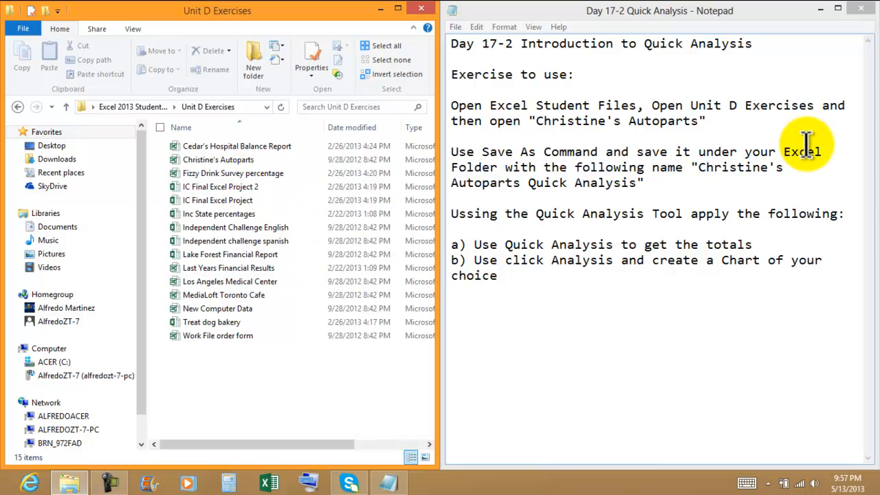
{"action": "left_click_drag", "start_coordinate": [537, 121], "coordinate": [627, 122]}
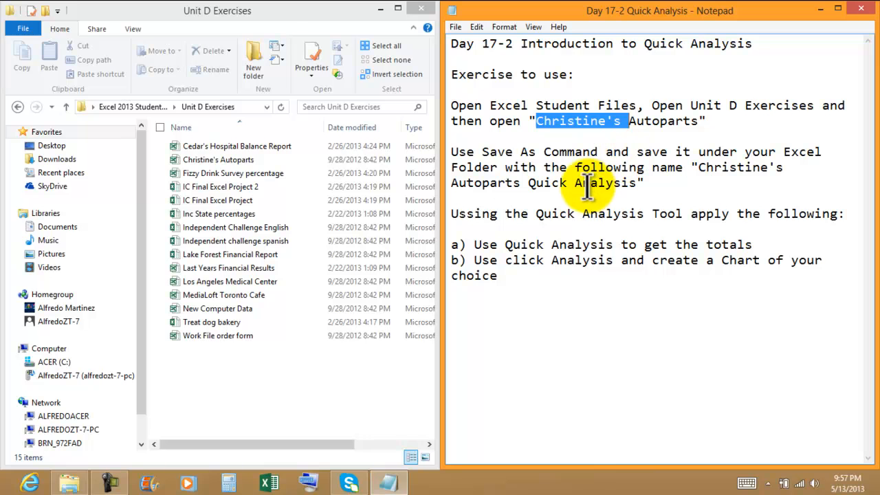
{"action": "left_click", "coordinate": [219, 163]}
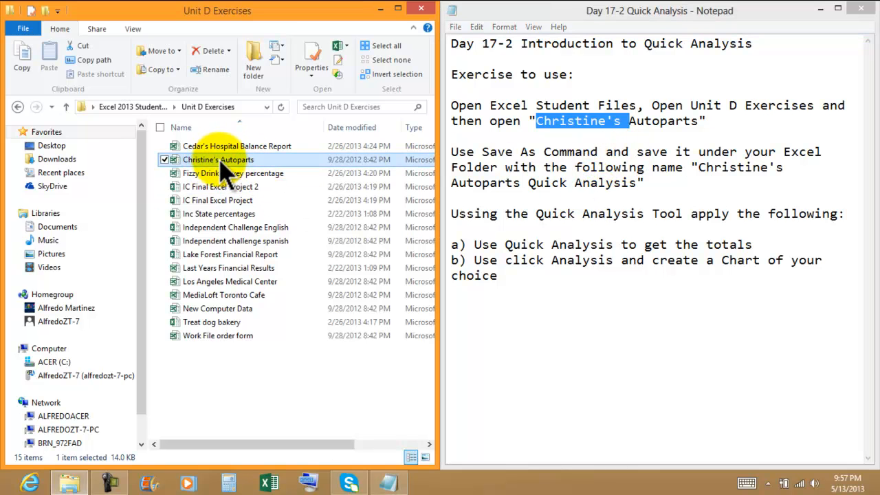
{"action": "double_click", "coordinate": [221, 164]}
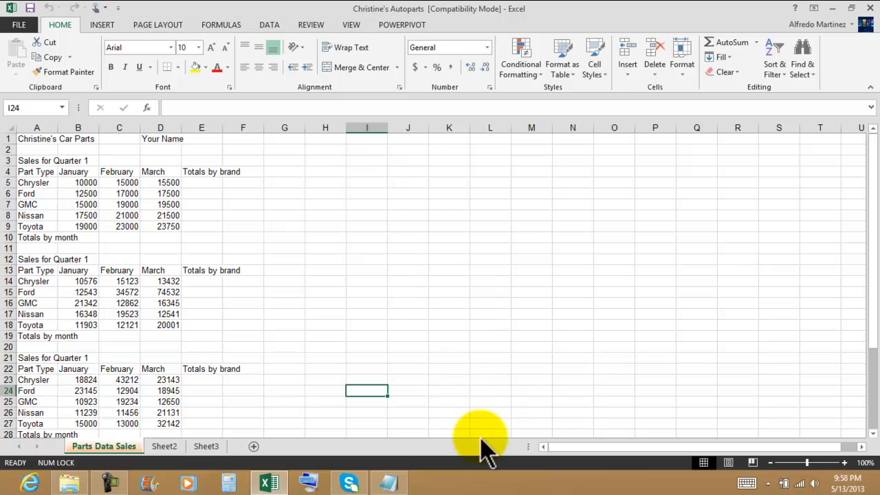
Step: Check the Notepad instructions, and save the workbook as "Christine's Autoparts Quick Analysis 5-2013", type Excel Workbook, in the Excel 2013 Files 4-17-2013 folder
{"action": "mouse_move", "coordinate": [389, 486]}
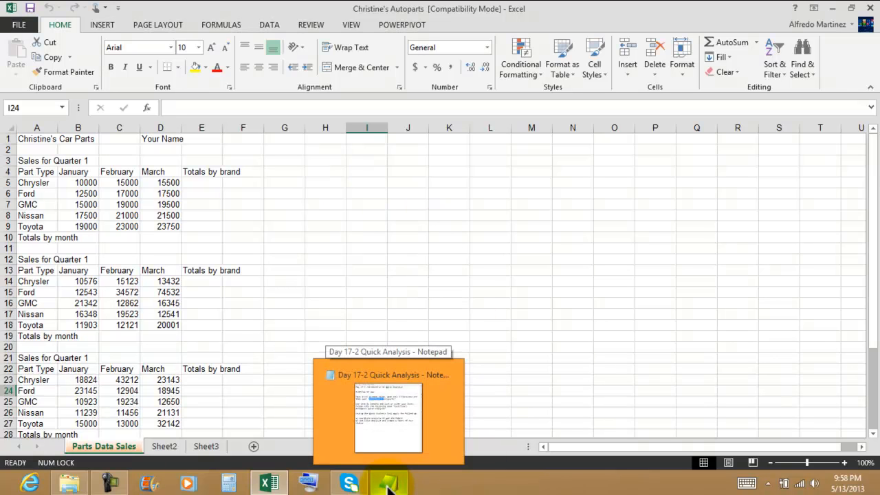
{"action": "left_click", "coordinate": [388, 486]}
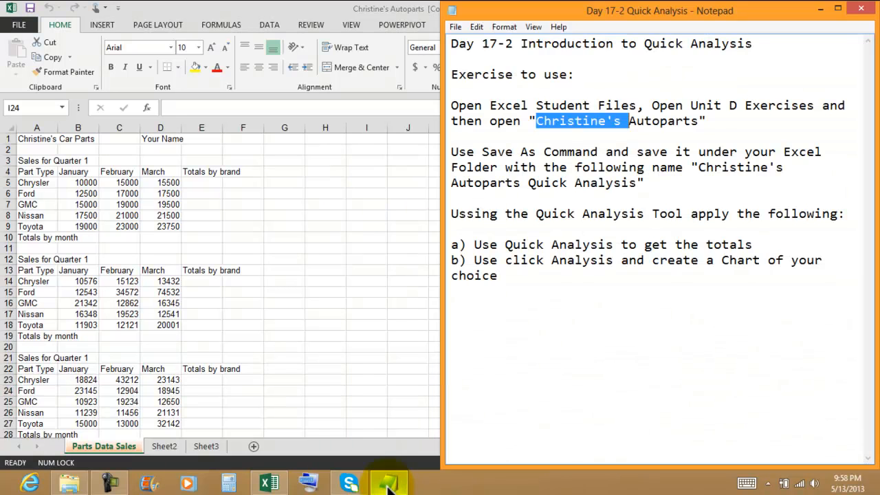
{"action": "left_click", "coordinate": [569, 167]}
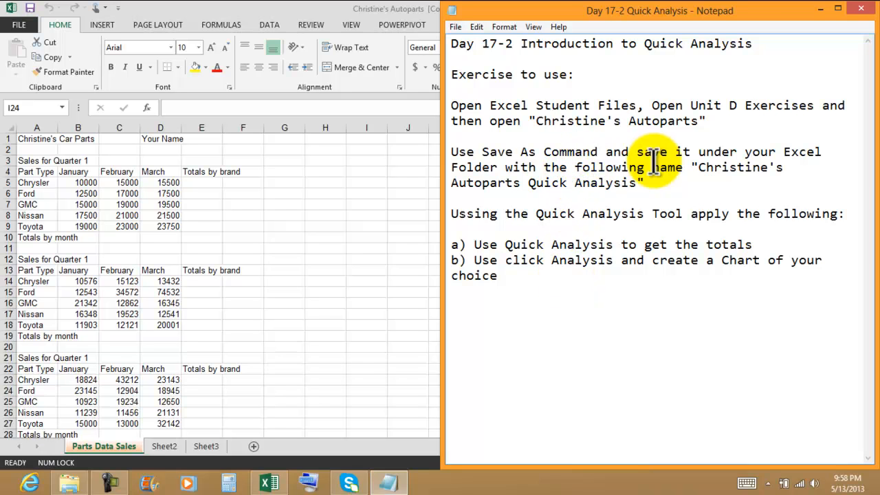
{"action": "left_click_drag", "start_coordinate": [697, 167], "coordinate": [632, 184]}
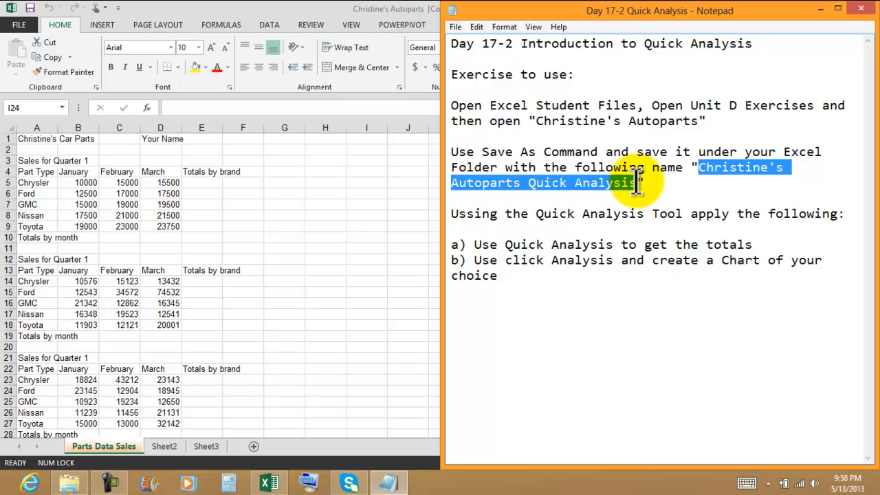
{"action": "left_click", "coordinate": [292, 182]}
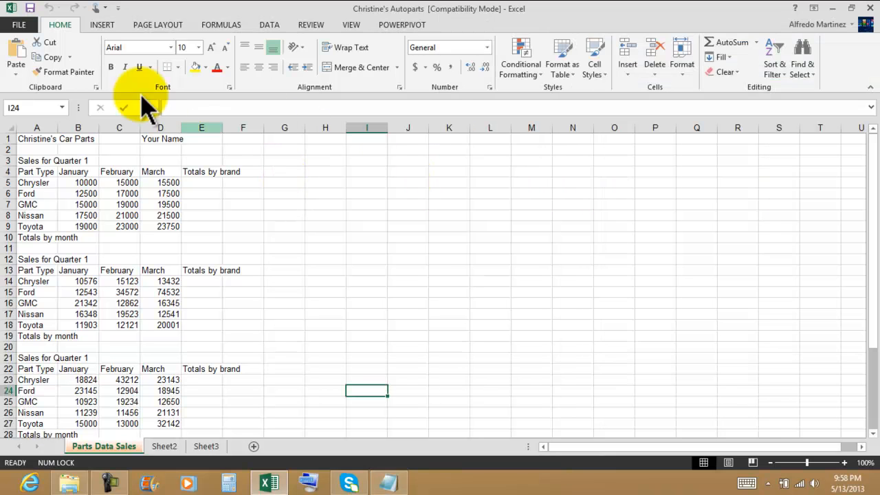
{"action": "left_click", "coordinate": [20, 27]}
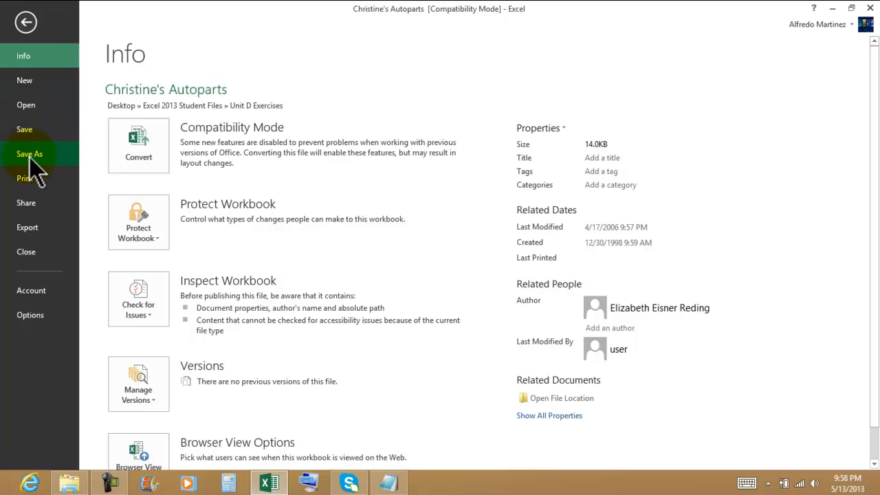
{"action": "left_click", "coordinate": [30, 155]}
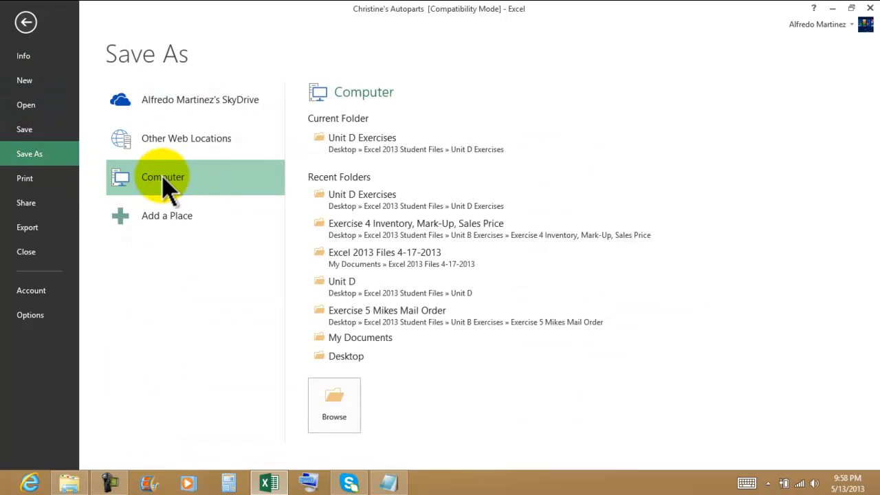
{"action": "left_click", "coordinate": [380, 269]}
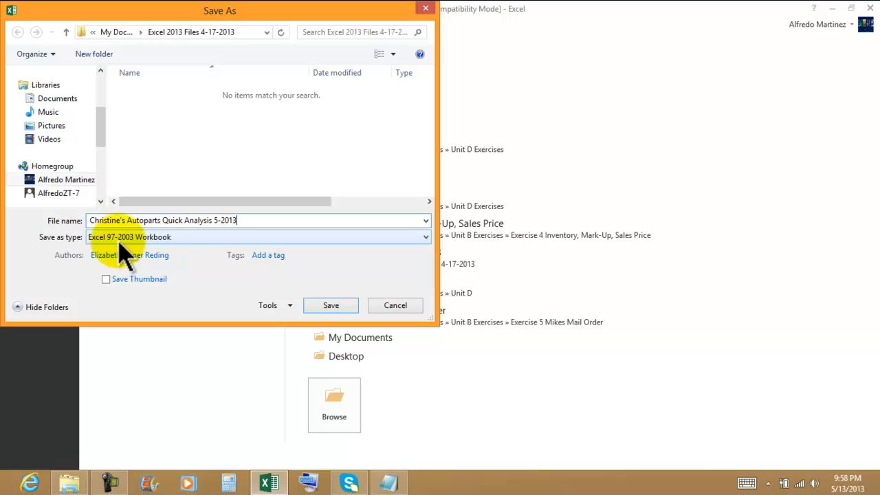
{"action": "left_click", "coordinate": [173, 237]}
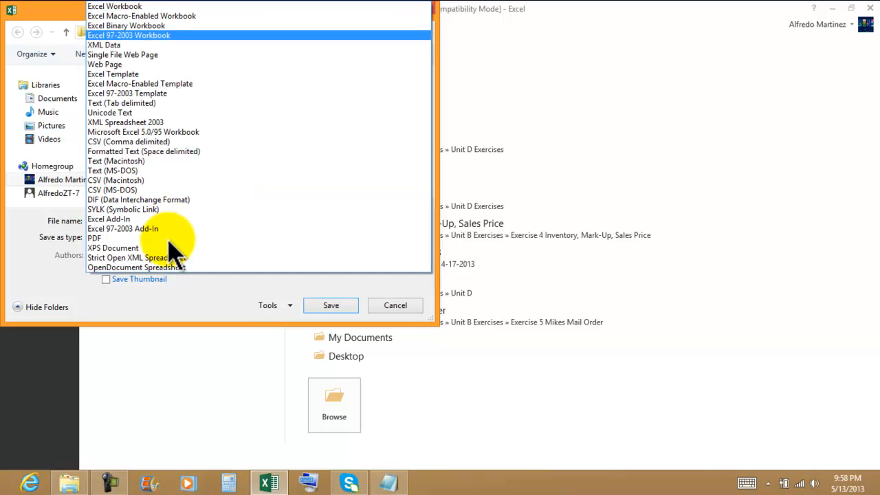
{"action": "left_click", "coordinate": [133, 7]}
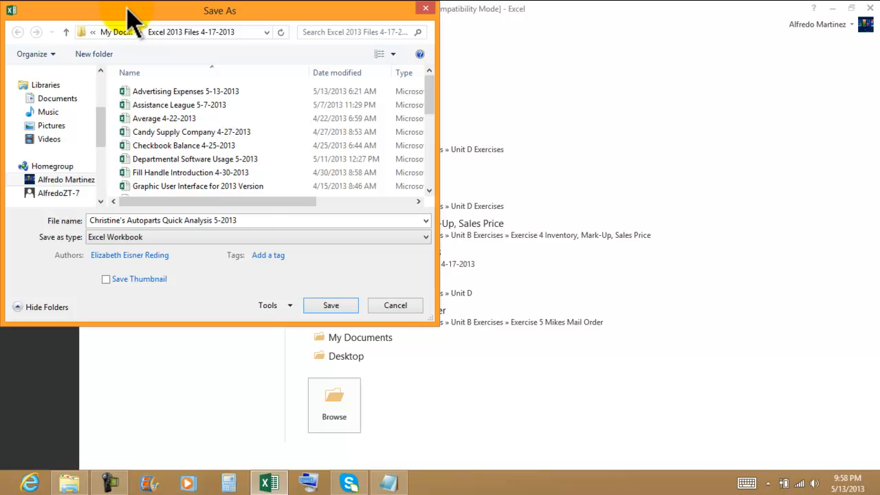
{"action": "left_click", "coordinate": [331, 306]}
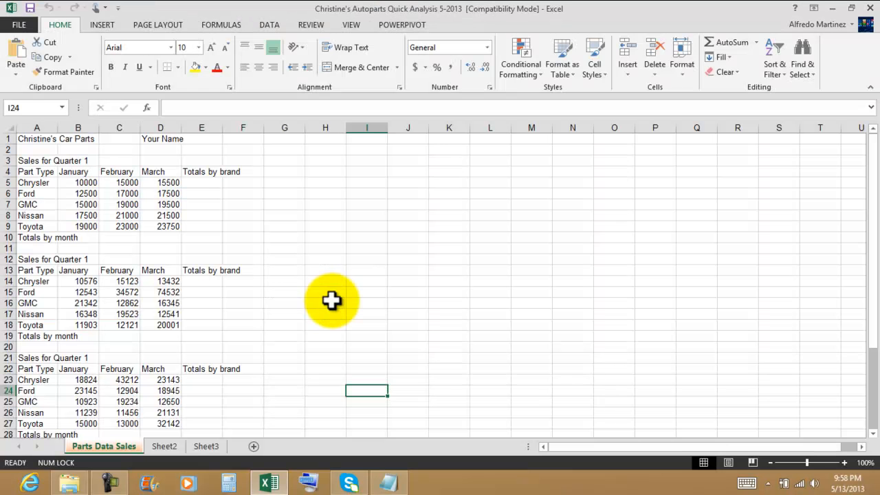
Step: Replace the "Your Name" placeholder in cell D1 with the student's full name
{"action": "left_click", "coordinate": [339, 280]}
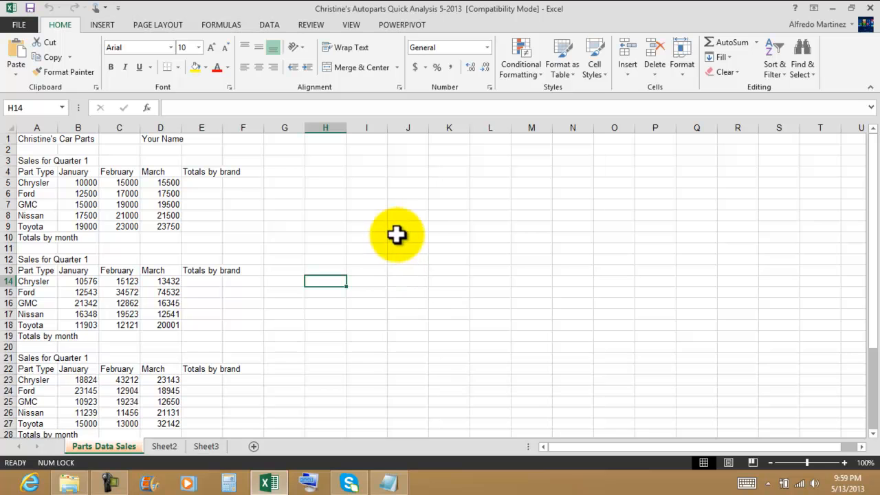
{"action": "left_click", "coordinate": [47, 138]}
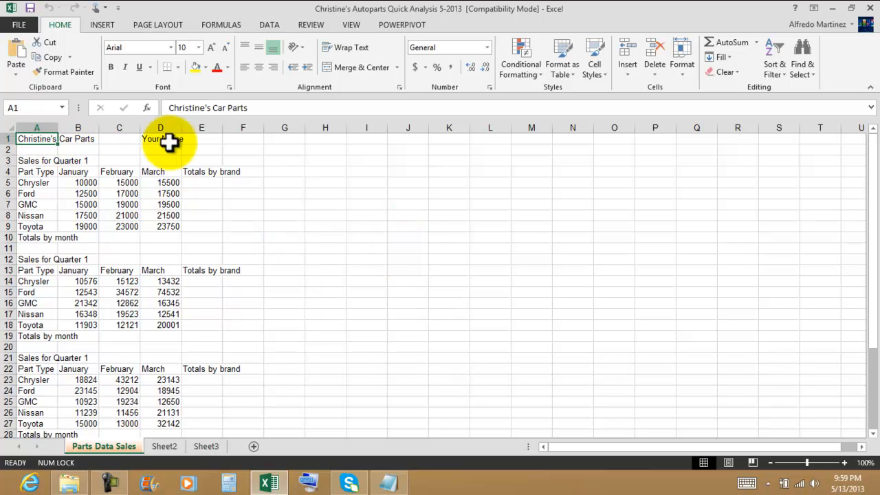
{"action": "left_click", "coordinate": [158, 140]}
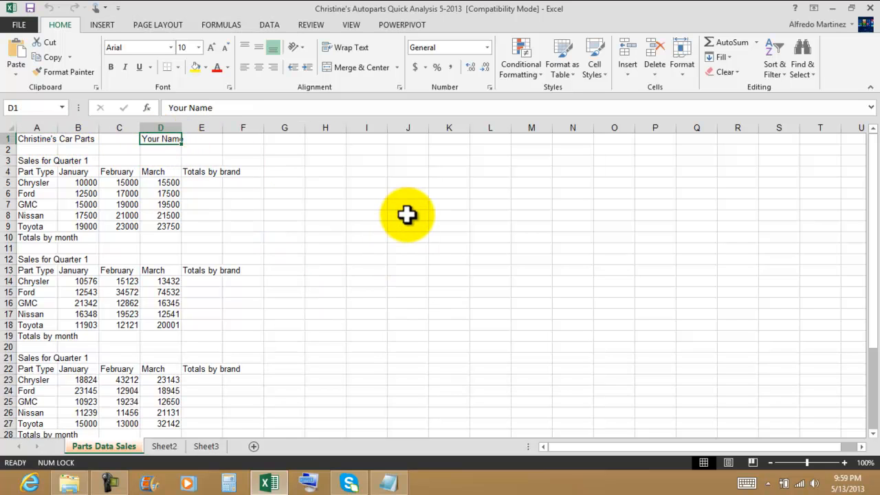
{"action": "type", "text": "artinez"}
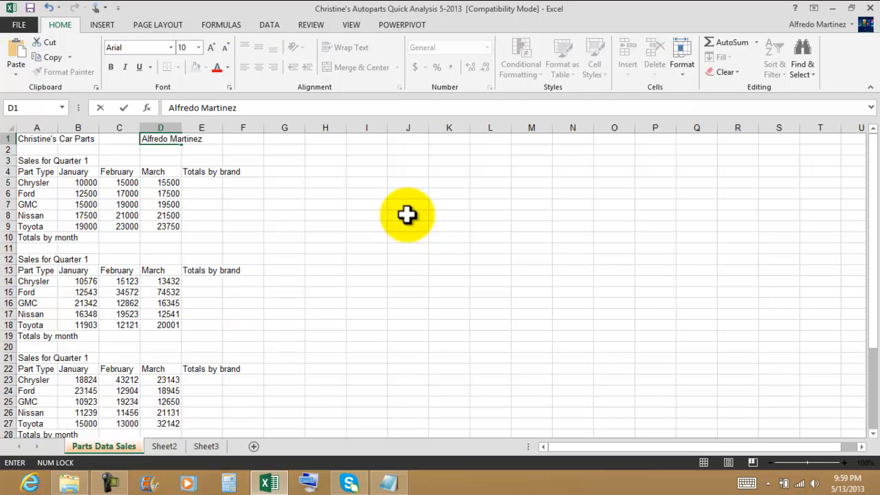
{"action": "key", "text": "Return"}
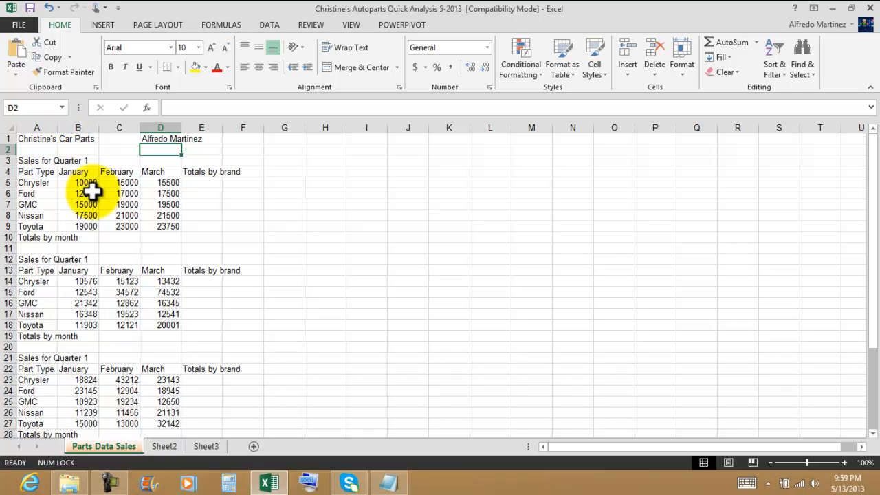
Step: Widen column E to fit the "Totals by brand" headings and column A to fit the "Christine's Car Parts" title
{"action": "left_click", "coordinate": [31, 173]}
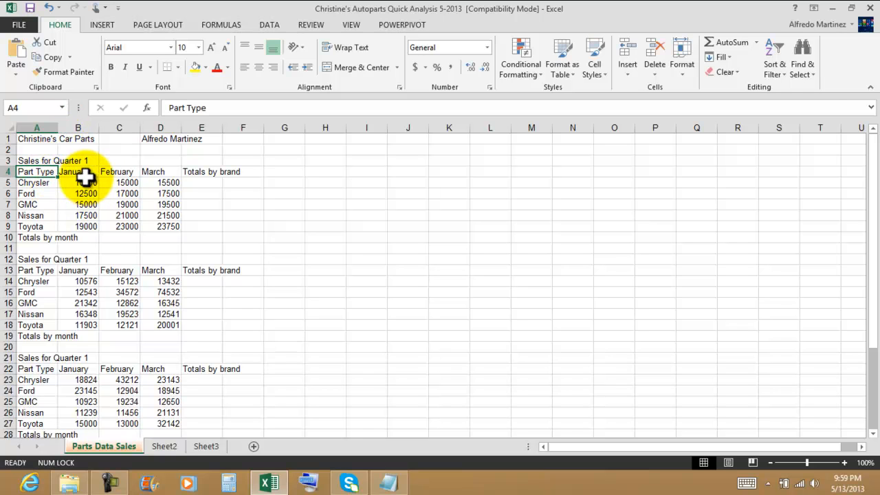
{"action": "left_click", "coordinate": [82, 172]}
{"action": "left_click", "coordinate": [122, 172]}
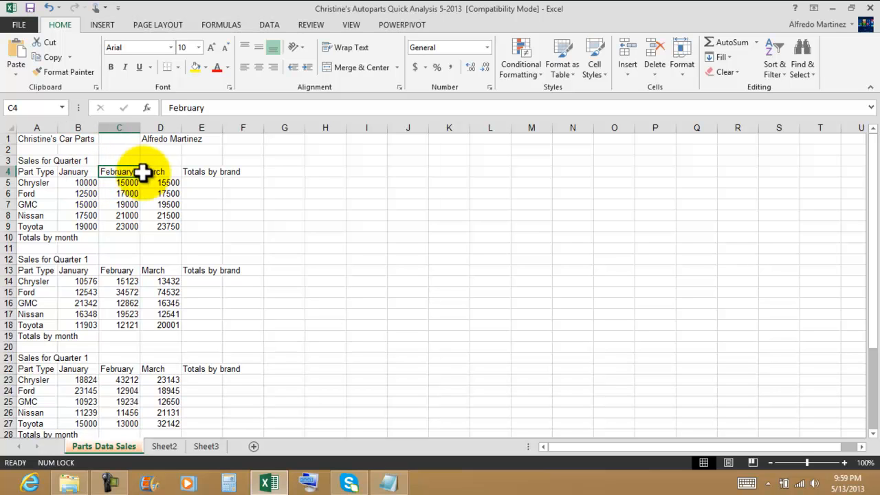
{"action": "left_click", "coordinate": [159, 172]}
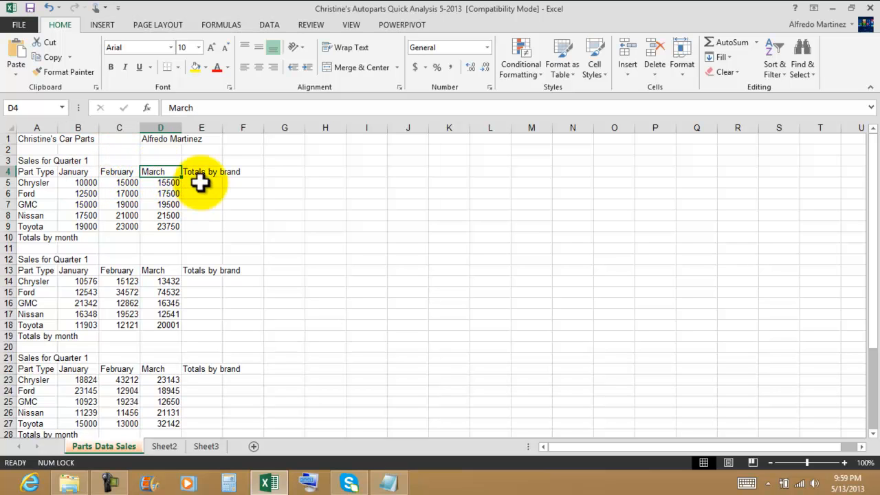
{"action": "double_click", "coordinate": [223, 127]}
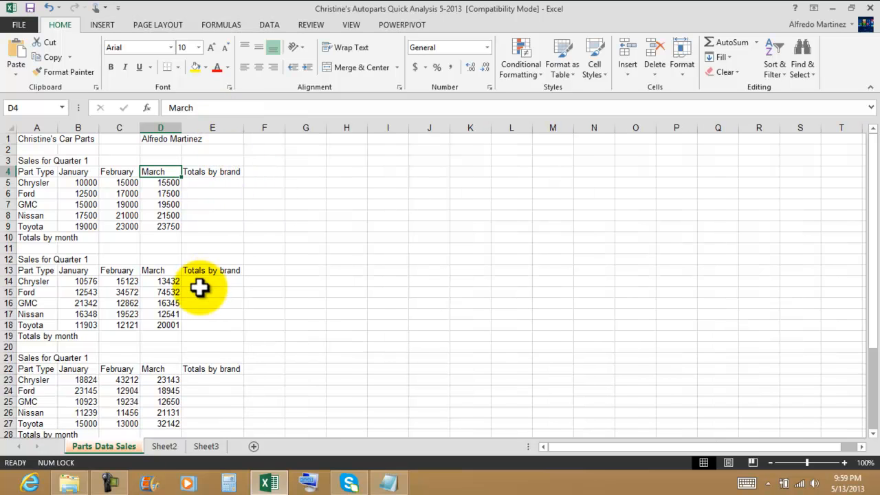
{"action": "left_click_drag", "start_coordinate": [58, 127], "coordinate": [99, 128]}
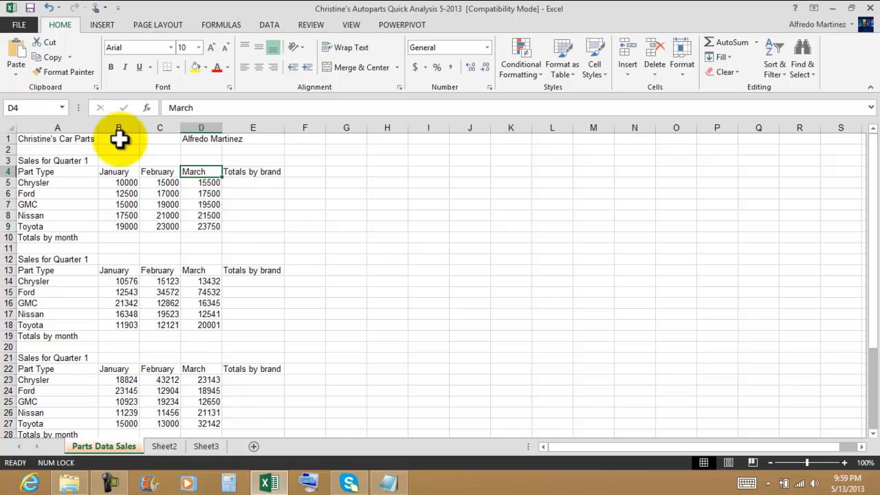
Step: Review the layout of all the quarterly sales tables on the Parts Data Sales sheet
{"action": "left_click", "coordinate": [447, 270]}
{"action": "scroll", "coordinate": [447, 270], "scroll_direction": "down", "scroll_amount": 4}
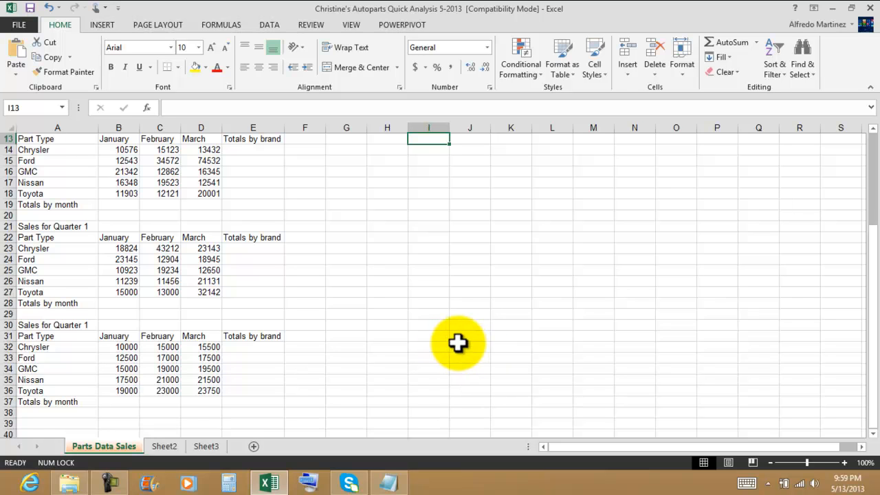
{"action": "scroll", "coordinate": [458, 342], "scroll_direction": "up", "scroll_amount": 3}
{"action": "scroll", "coordinate": [458, 339], "scroll_direction": "up", "scroll_amount": 1}
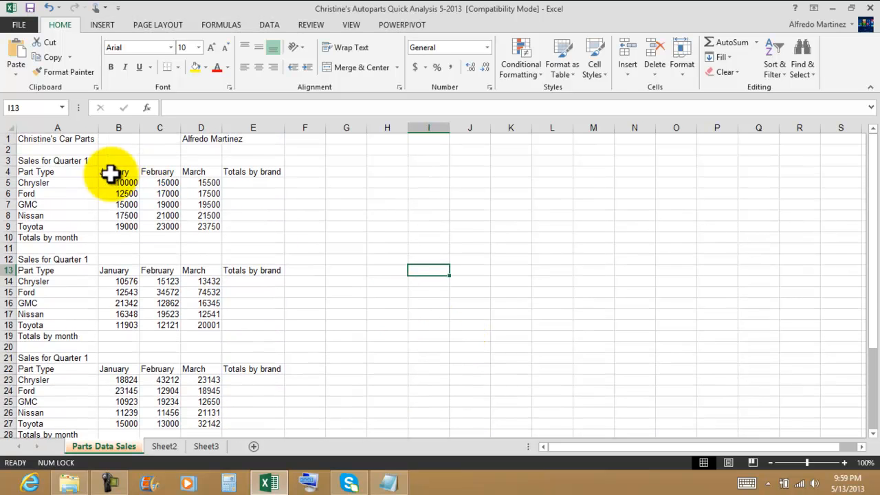
{"action": "scroll", "coordinate": [210, 389], "scroll_direction": "down", "scroll_amount": 2}
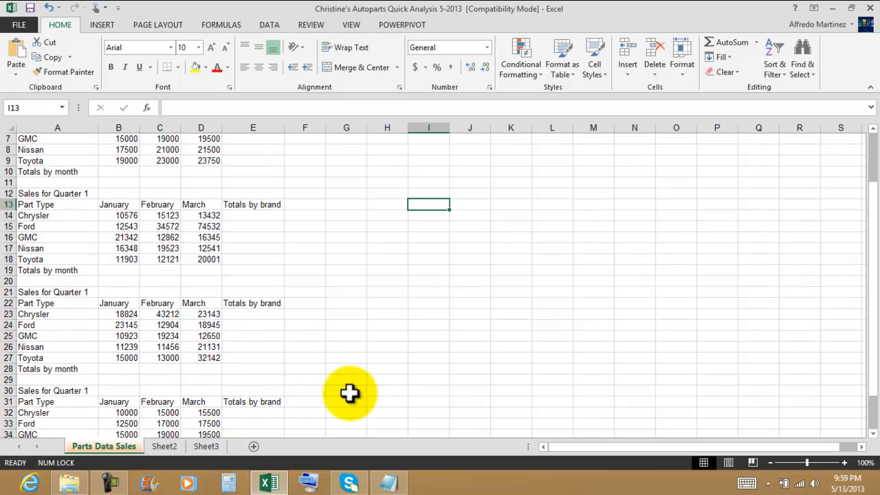
{"action": "scroll", "coordinate": [350, 393], "scroll_direction": "up", "scroll_amount": 2}
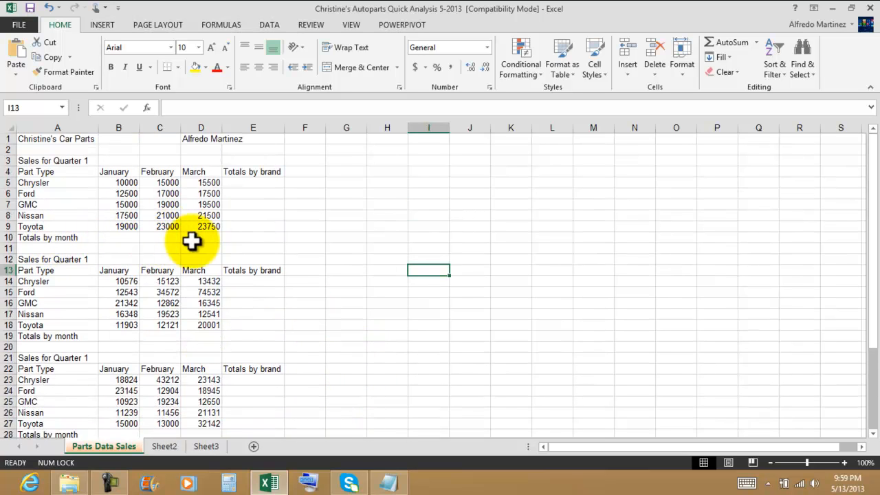
Step: Add Quick Analysis sums of B5:D9 to the first table's "Totals by month" row
{"action": "left_click_drag", "start_coordinate": [122, 182], "coordinate": [203, 227]}
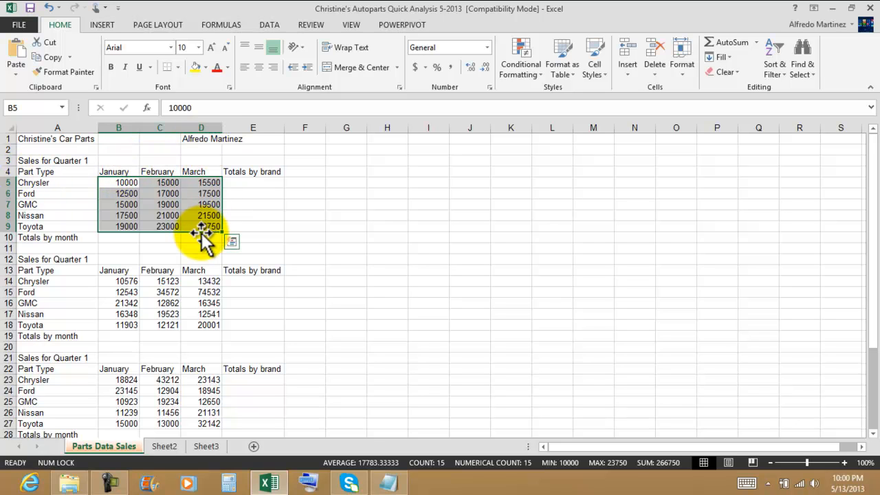
{"action": "left_click", "coordinate": [232, 242]}
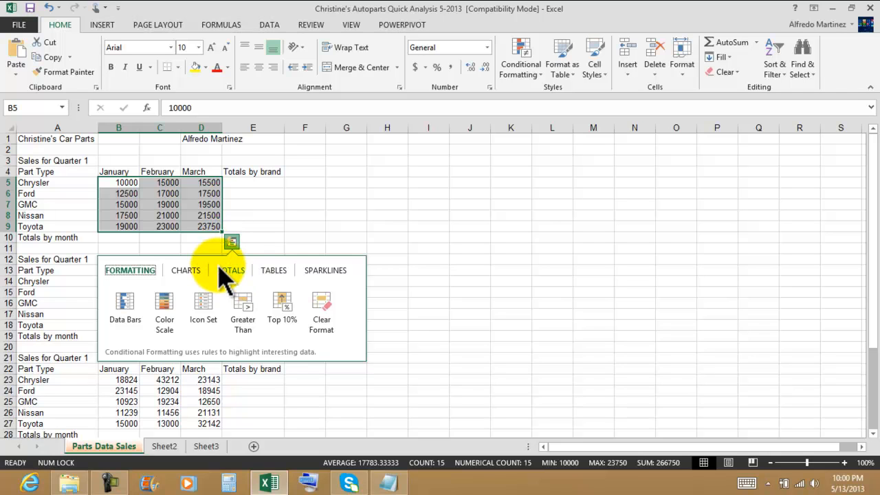
{"action": "left_click", "coordinate": [230, 271]}
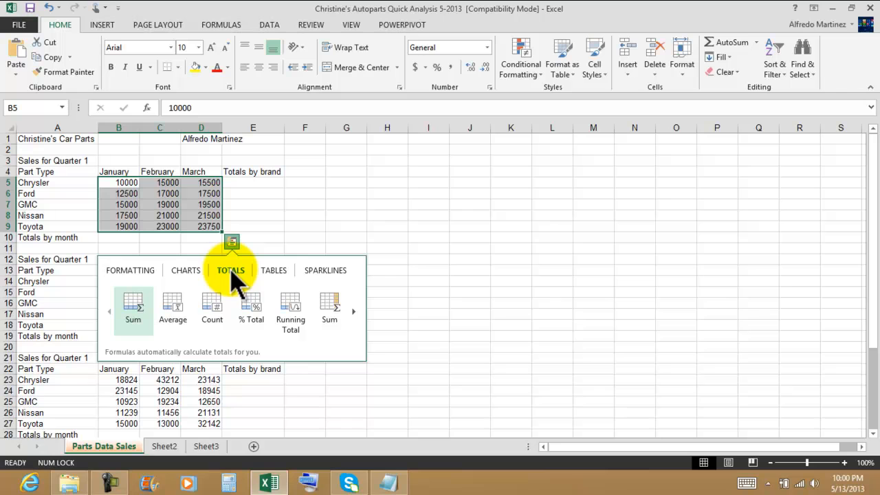
{"action": "left_click", "coordinate": [134, 311]}
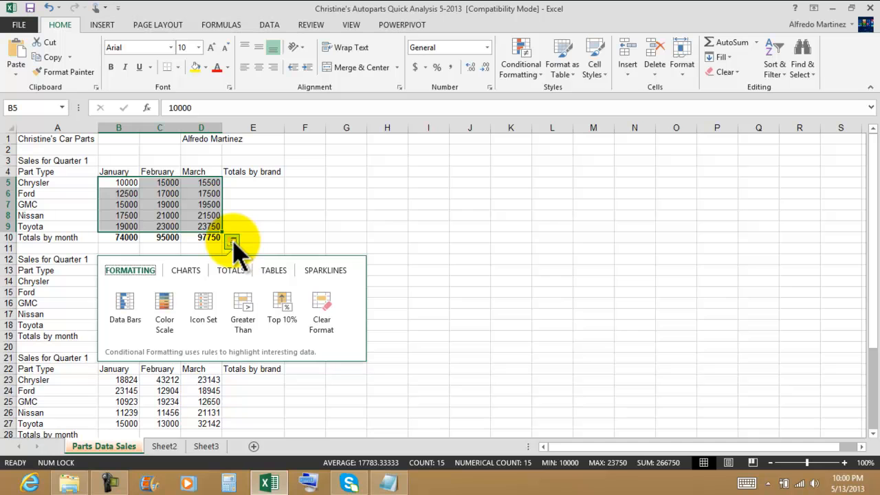
Step: Add Quick Analysis row sums of B5:D9 to the first table's "Totals by brand" column
{"action": "left_click", "coordinate": [231, 272]}
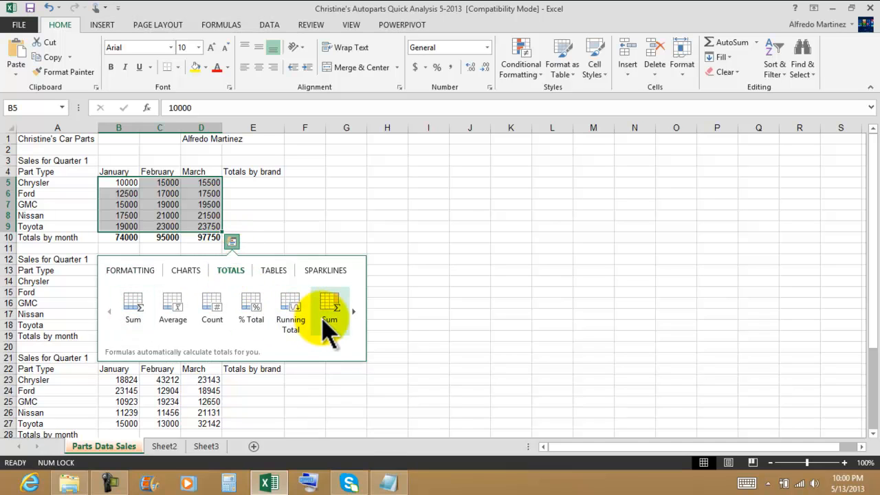
{"action": "left_click", "coordinate": [352, 311]}
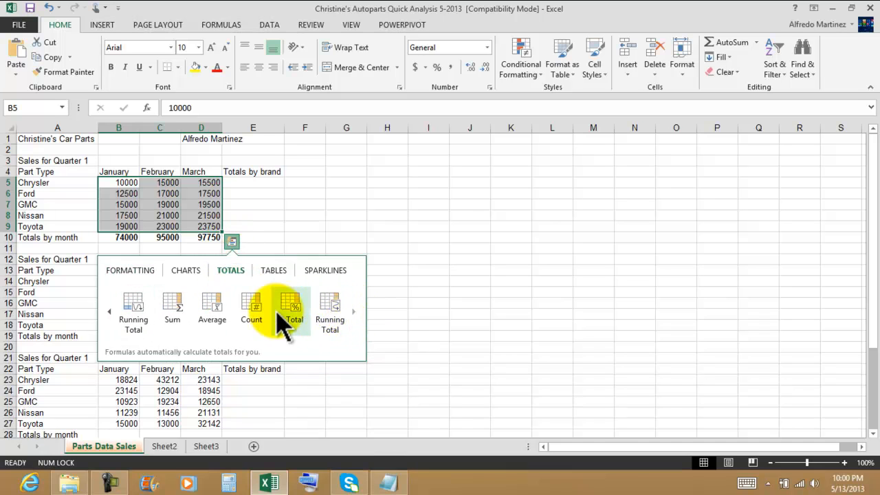
{"action": "left_click", "coordinate": [179, 302]}
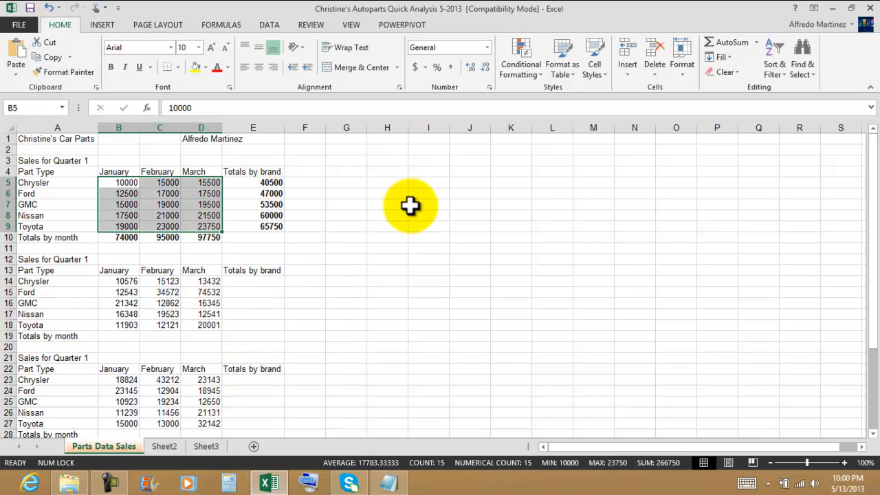
{"action": "left_click", "coordinate": [420, 226]}
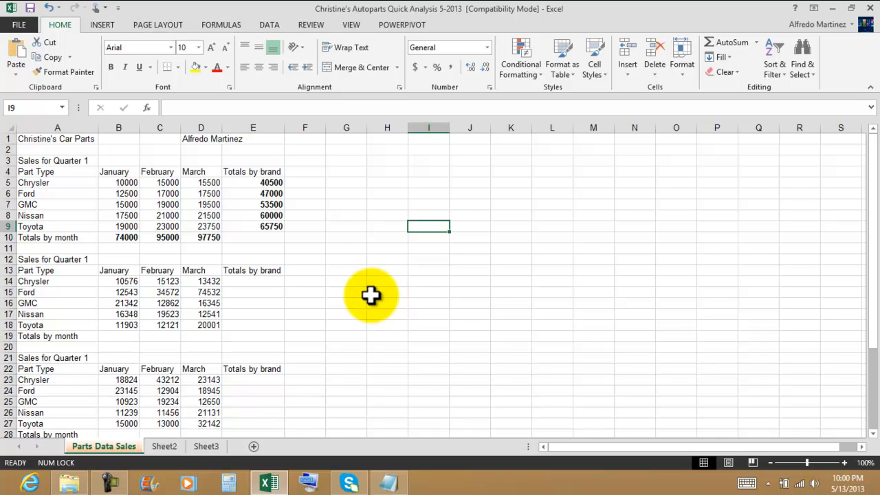
Step: Try a Quick Analysis Clustered Column chart on only the sales figures in B5:D9, and delete it
{"action": "left_click_drag", "start_coordinate": [126, 183], "coordinate": [204, 230]}
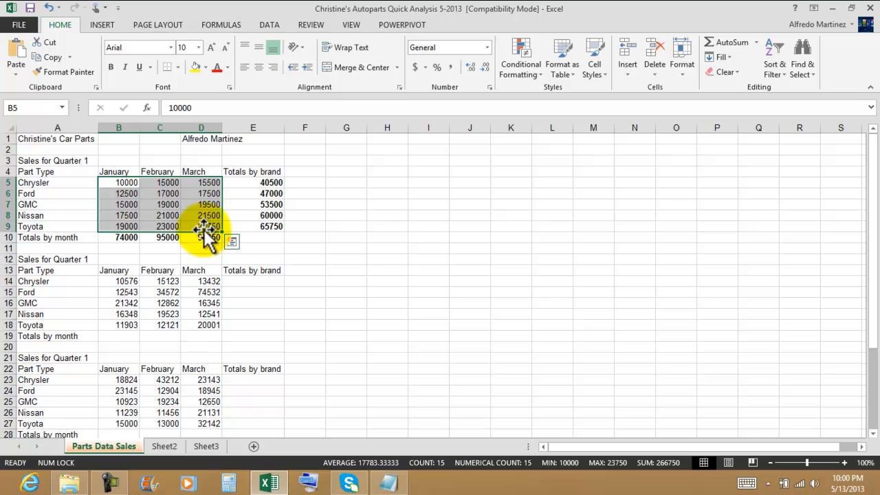
{"action": "left_click", "coordinate": [232, 241]}
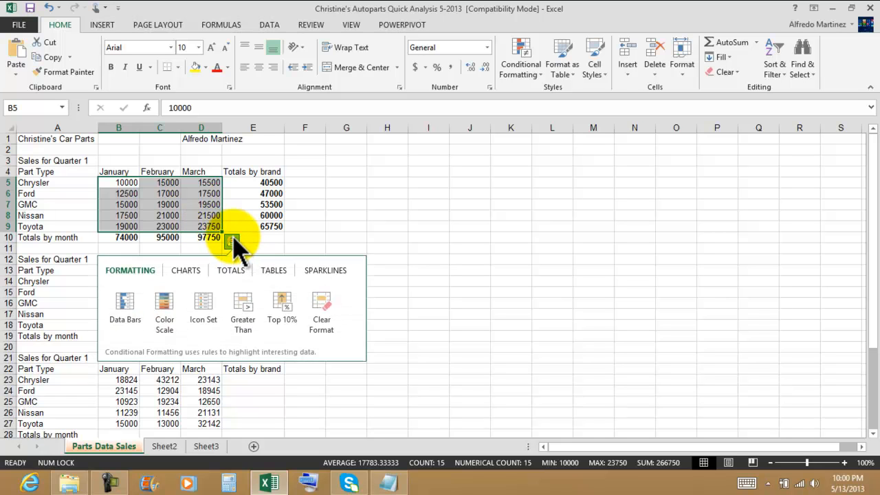
{"action": "left_click", "coordinate": [190, 272]}
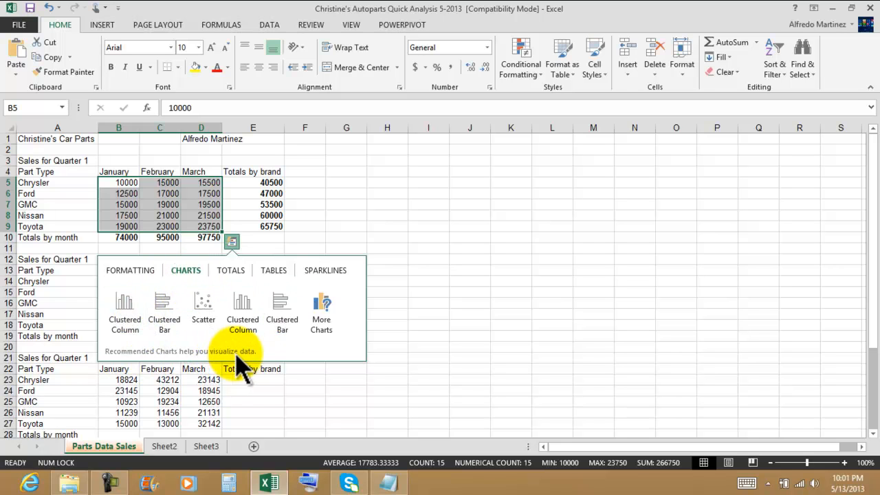
{"action": "left_click", "coordinate": [123, 312]}
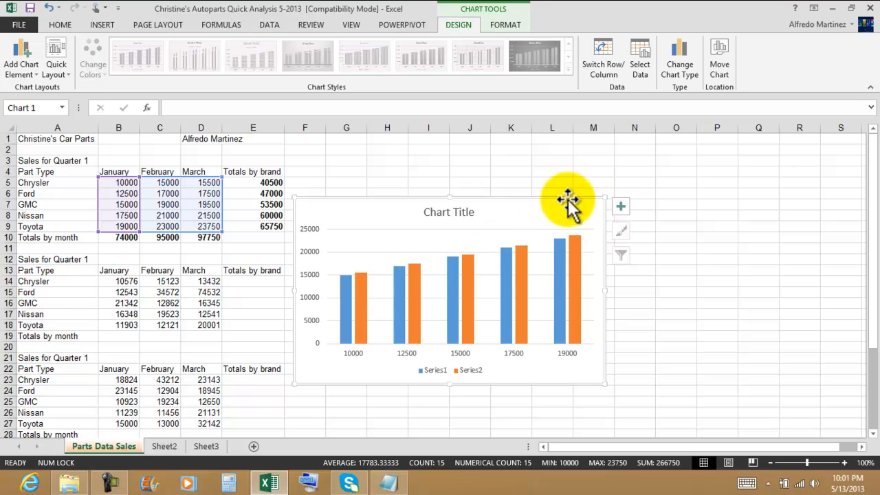
{"action": "key", "text": "Delete"}
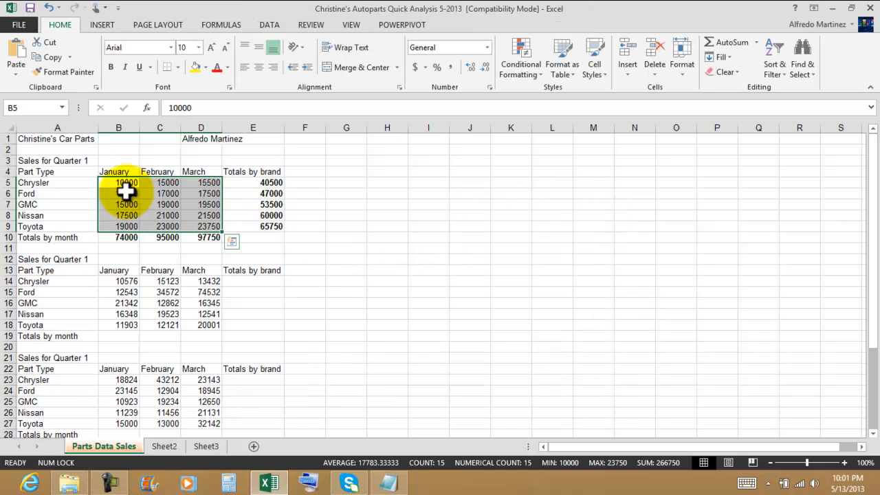
{"action": "left_click", "coordinate": [46, 162]}
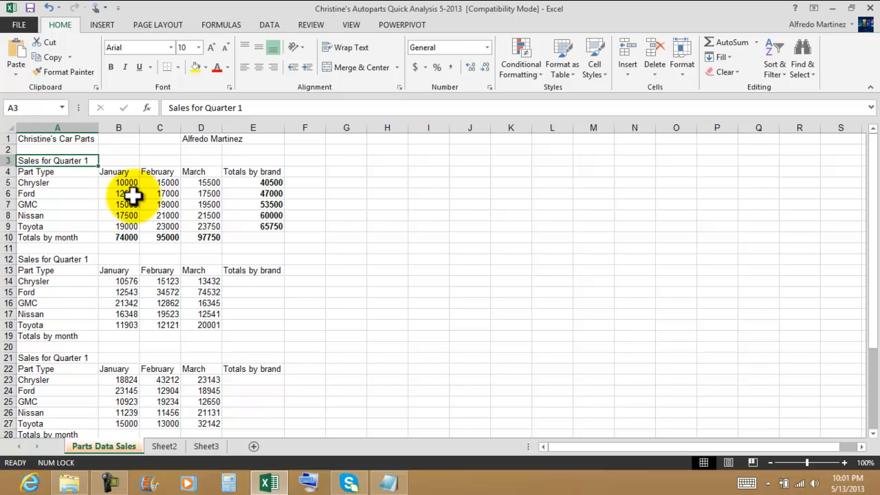
{"action": "left_click", "coordinate": [69, 173]}
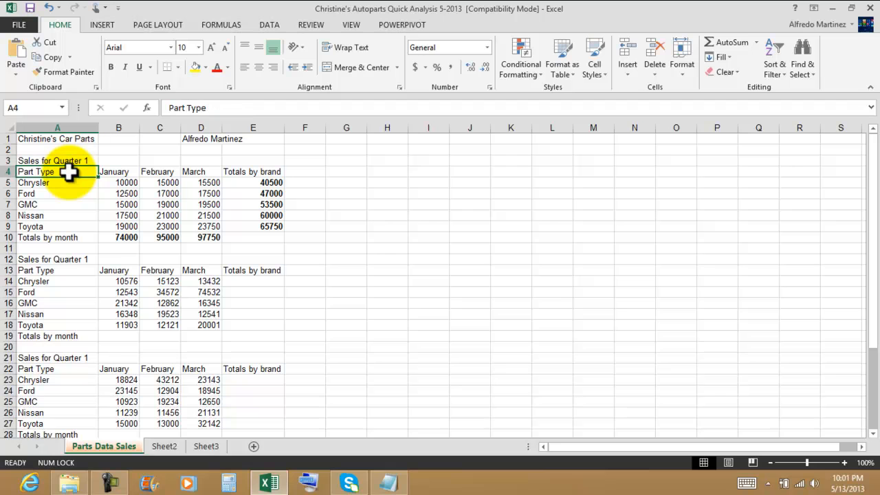
{"action": "left_click", "coordinate": [66, 162]}
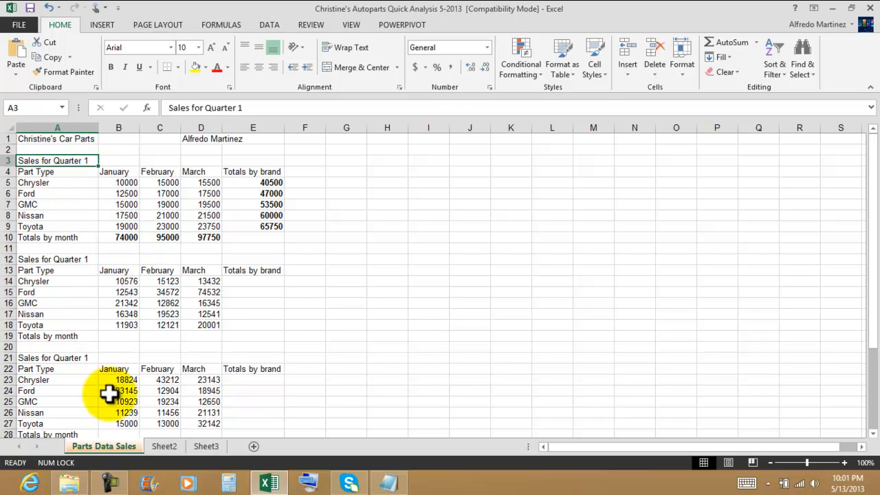
{"action": "scroll", "coordinate": [124, 364], "scroll_direction": "down", "scroll_amount": 1}
{"action": "scroll", "coordinate": [124, 365], "scroll_direction": "down", "scroll_amount": 1}
{"action": "scroll", "coordinate": [124, 368], "scroll_direction": "up", "scroll_amount": 2}
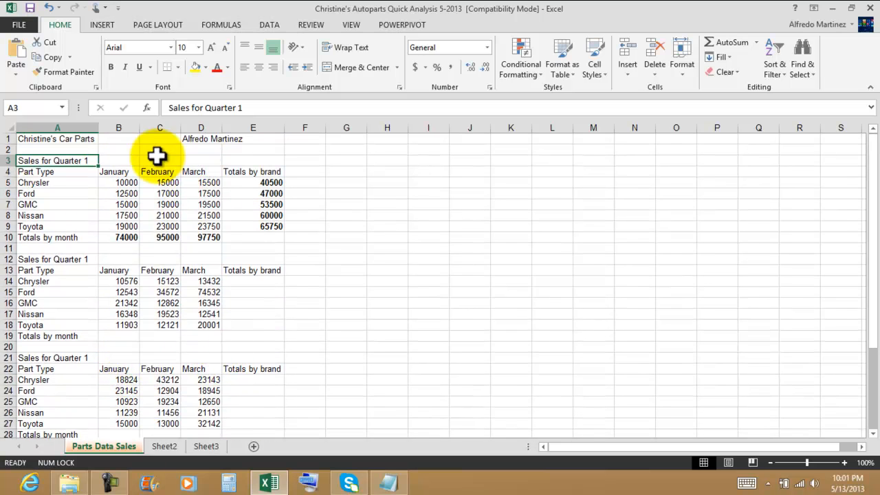
Step: Try a Quick Analysis Clustered Column chart on A3:D9, including the "Sales for Quarter 1" heading, and undo it
{"action": "left_click_drag", "start_coordinate": [32, 160], "coordinate": [211, 223]}
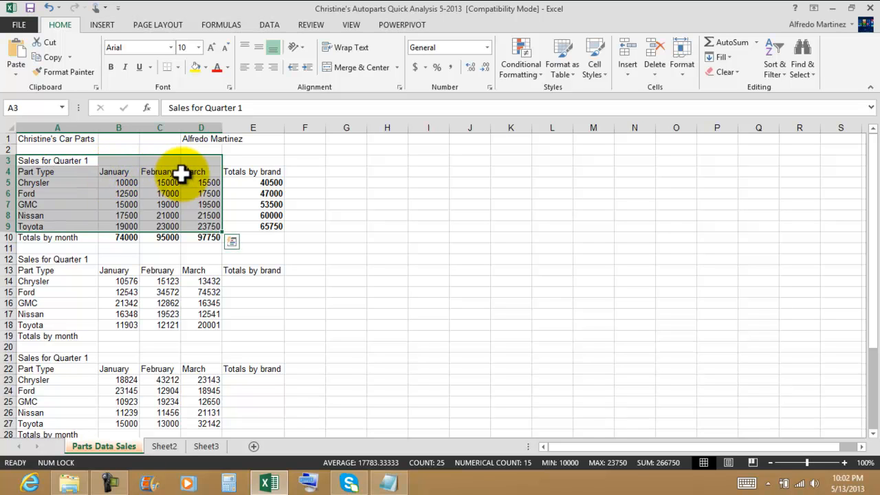
{"action": "left_click", "coordinate": [232, 242]}
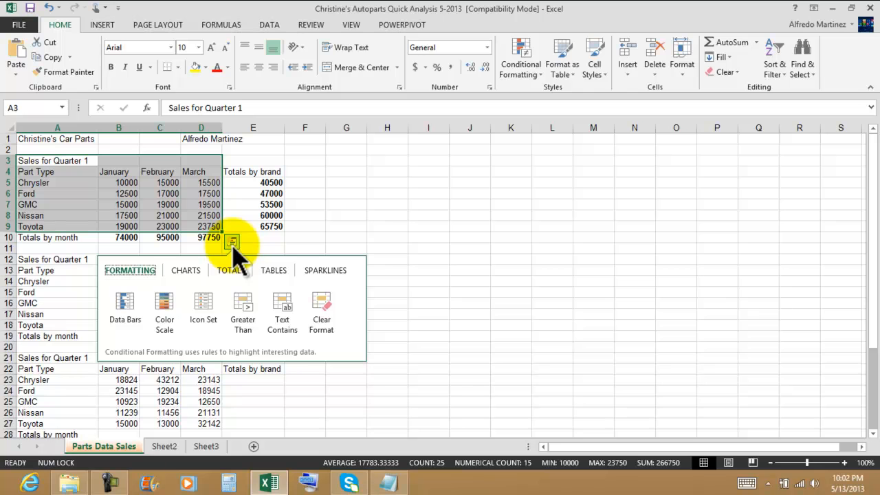
{"action": "left_click", "coordinate": [187, 271]}
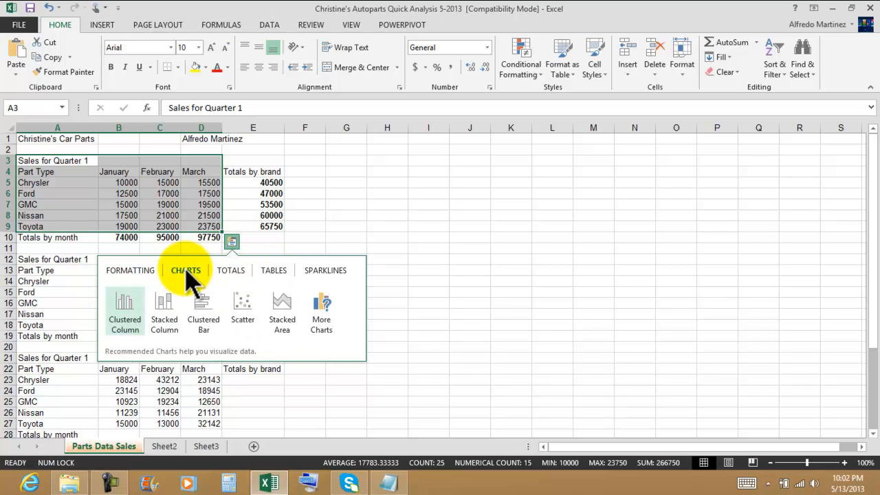
{"action": "left_click", "coordinate": [126, 309]}
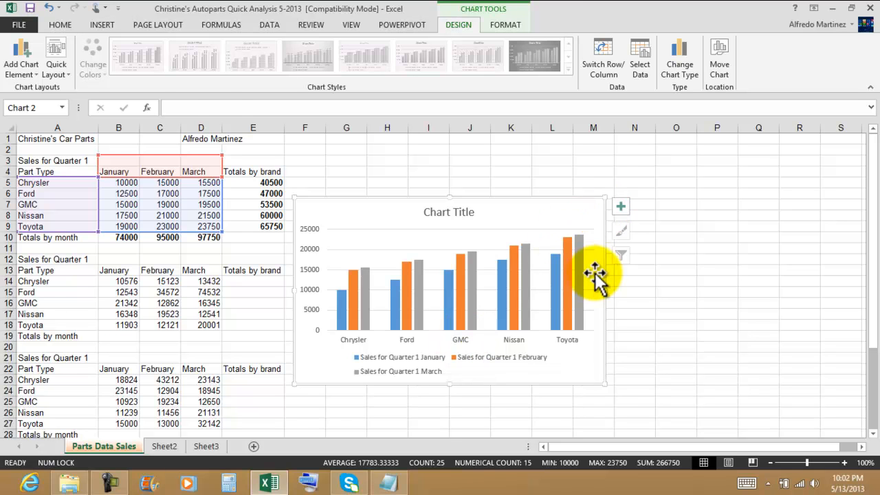
{"action": "key", "text": "ctrl+z"}
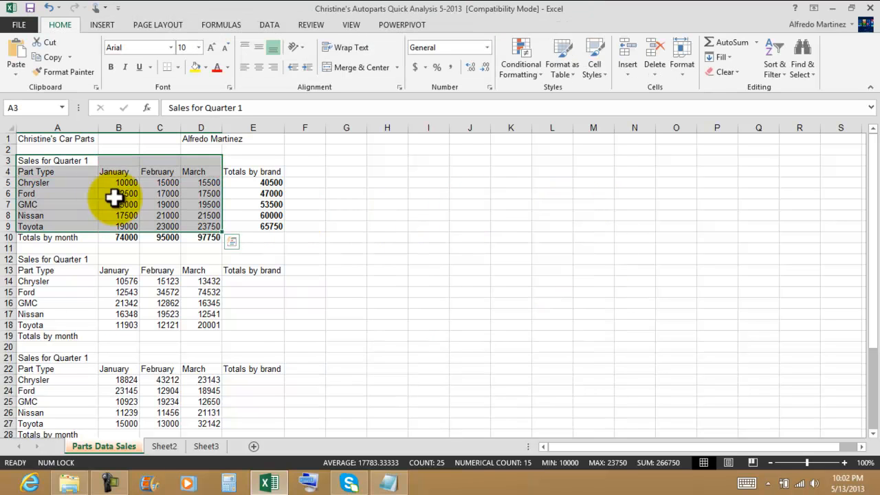
Step: Create a Quick Analysis Clustered Column chart from A4:D9, covering the month headings, brand names and sales figures
{"action": "left_click", "coordinate": [55, 172]}
{"action": "left_click_drag", "start_coordinate": [56, 172], "coordinate": [204, 227]}
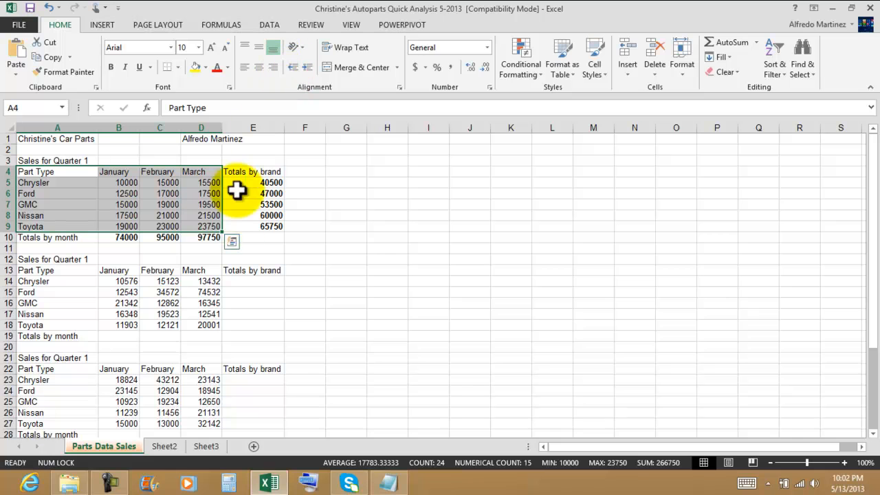
{"action": "left_click", "coordinate": [233, 242]}
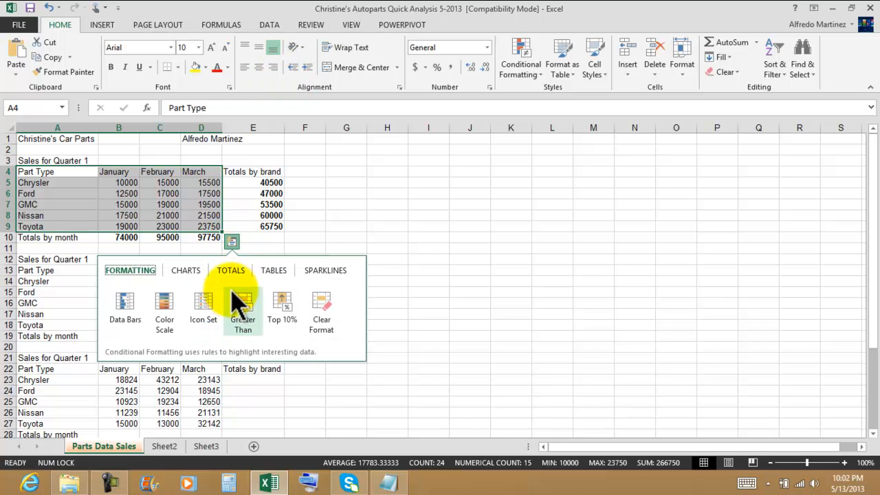
{"action": "left_click", "coordinate": [192, 275]}
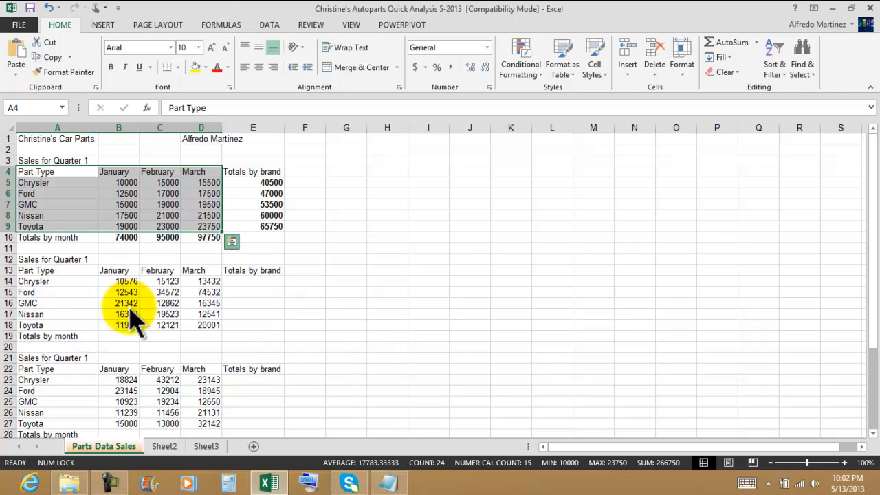
{"action": "left_click", "coordinate": [124, 302]}
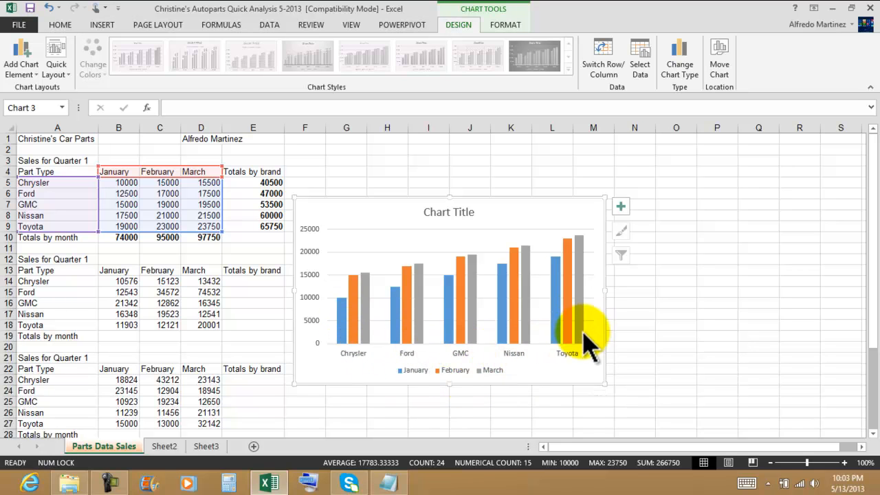
{"action": "mouse_move", "coordinate": [580, 338]}
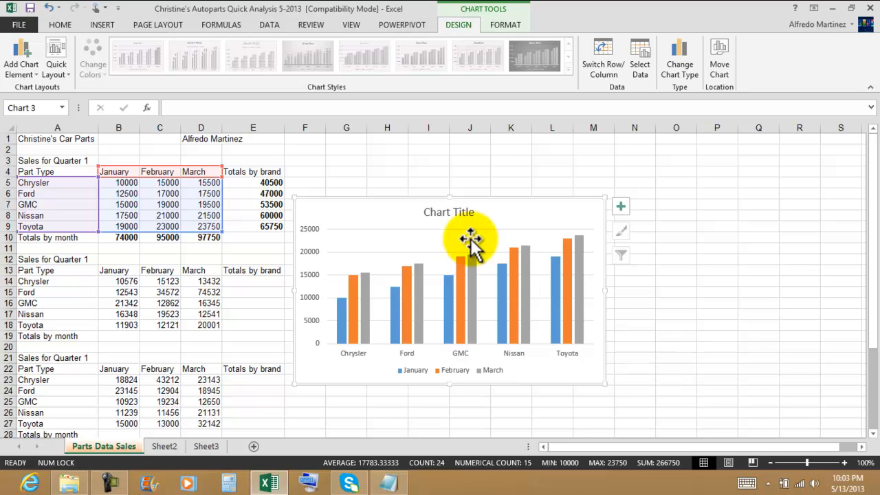
Step: Replace the chart's placeholder title with "Sales For Quater 1"
{"action": "left_click", "coordinate": [455, 211]}
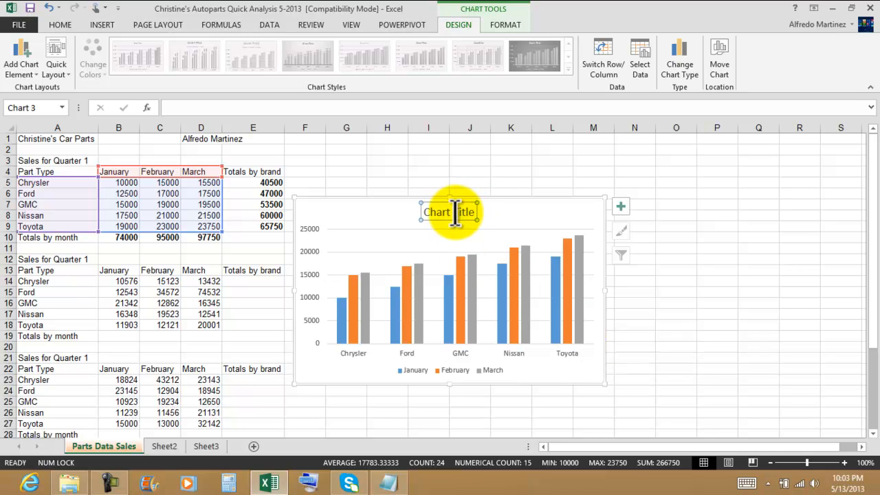
{"action": "left_click_drag", "start_coordinate": [475, 212], "coordinate": [416, 211]}
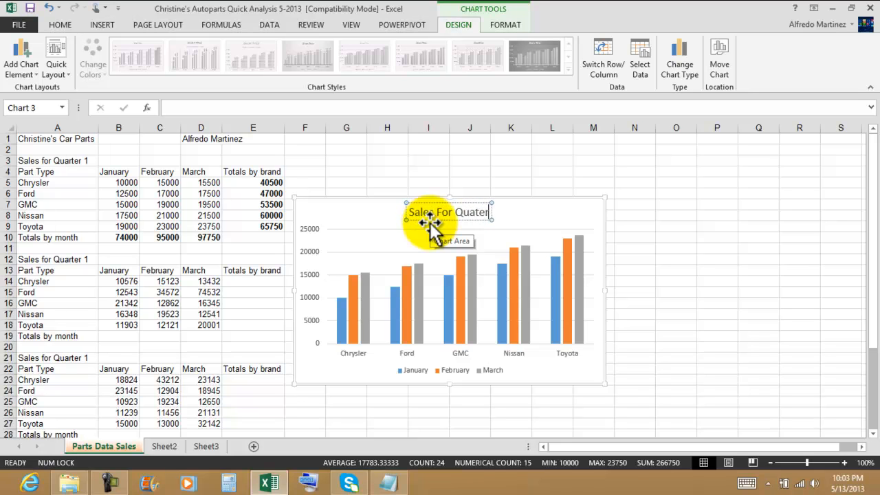
{"action": "left_click", "coordinate": [646, 237]}
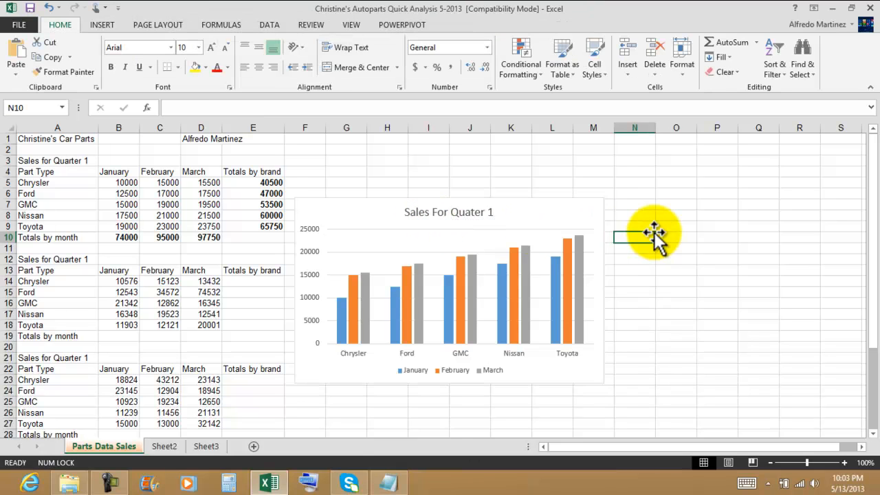
Step: Move the chart up to row 1 beside the first table, and shrink it to span about F1 to K12
{"action": "left_click_drag", "start_coordinate": [596, 205], "coordinate": [594, 138]}
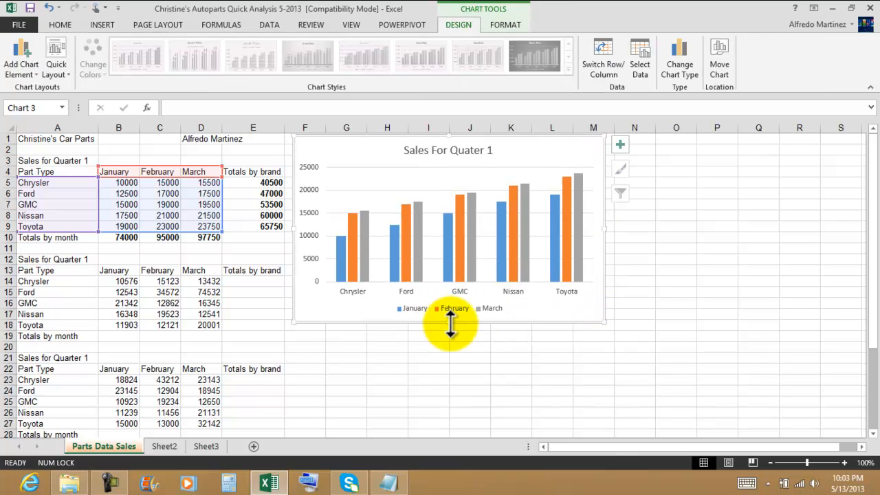
{"action": "left_click_drag", "start_coordinate": [450, 324], "coordinate": [448, 259]}
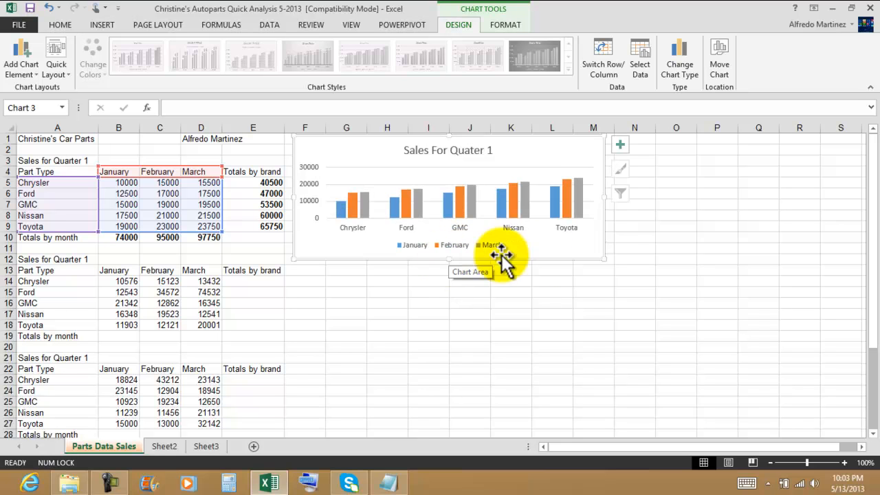
{"action": "left_click_drag", "start_coordinate": [605, 197], "coordinate": [530, 195]}
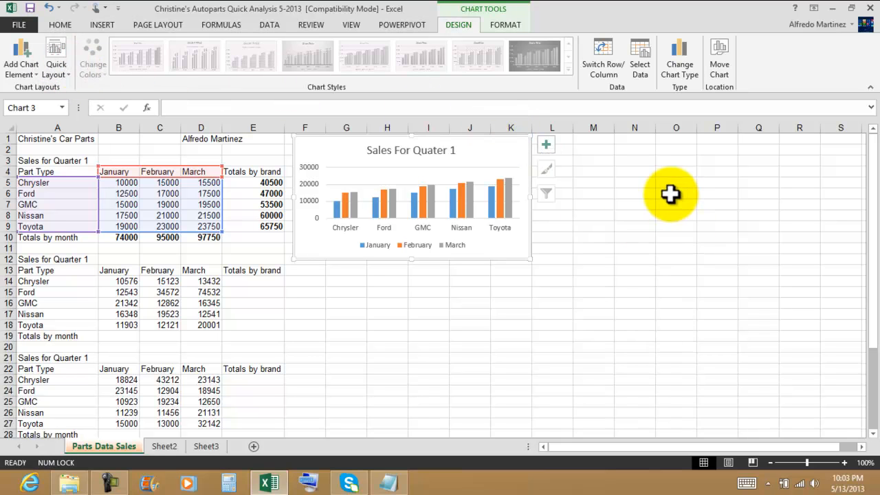
{"action": "left_click", "coordinate": [55, 53]}
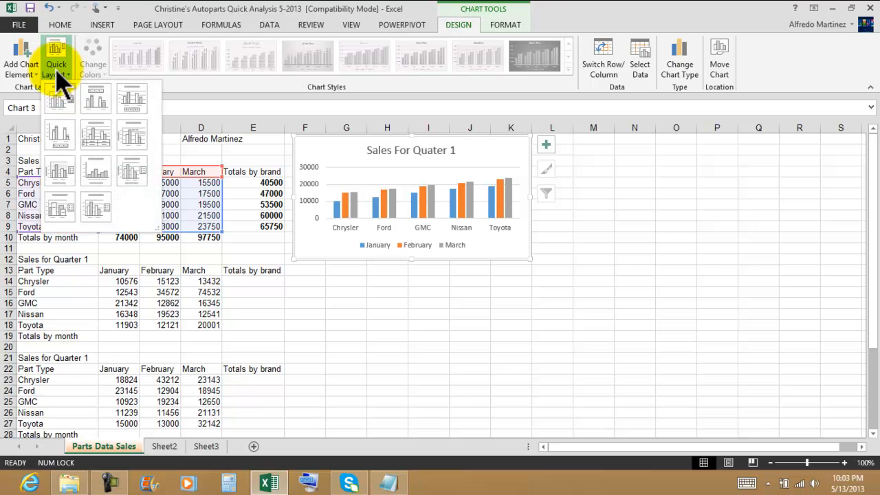
{"action": "left_click", "coordinate": [55, 54]}
{"action": "left_click", "coordinate": [607, 215]}
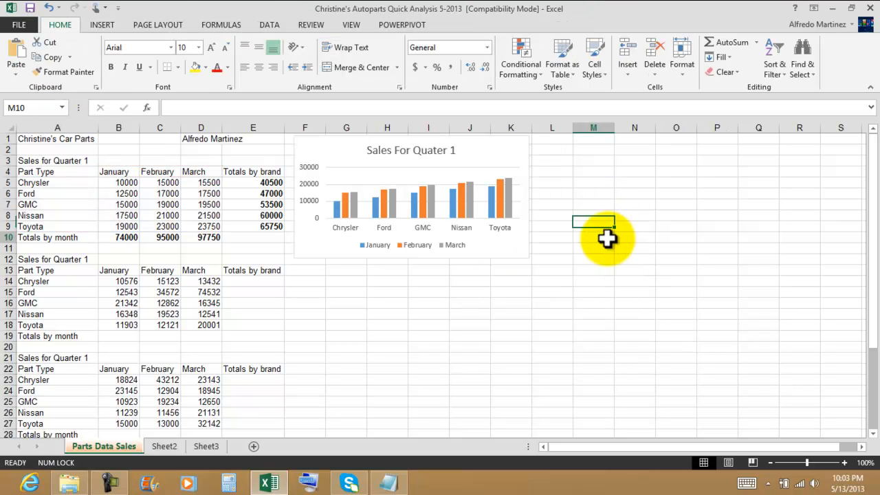
{"action": "left_click", "coordinate": [520, 252]}
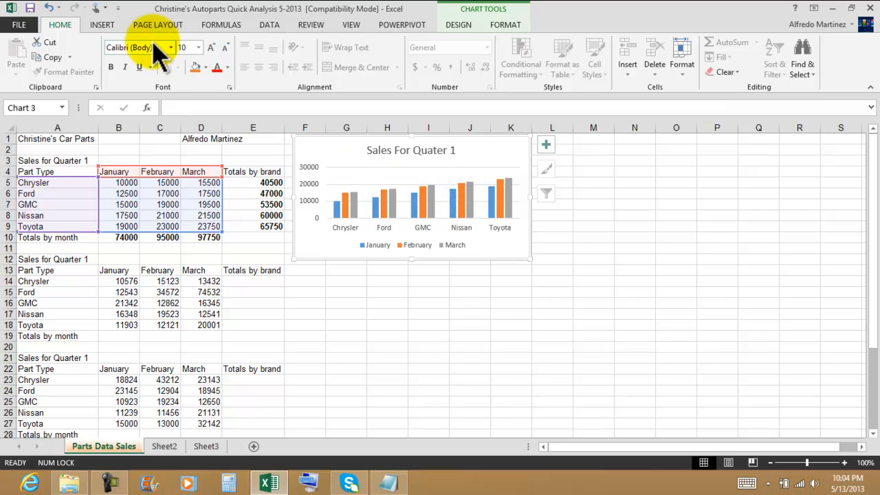
{"action": "left_click", "coordinate": [459, 26]}
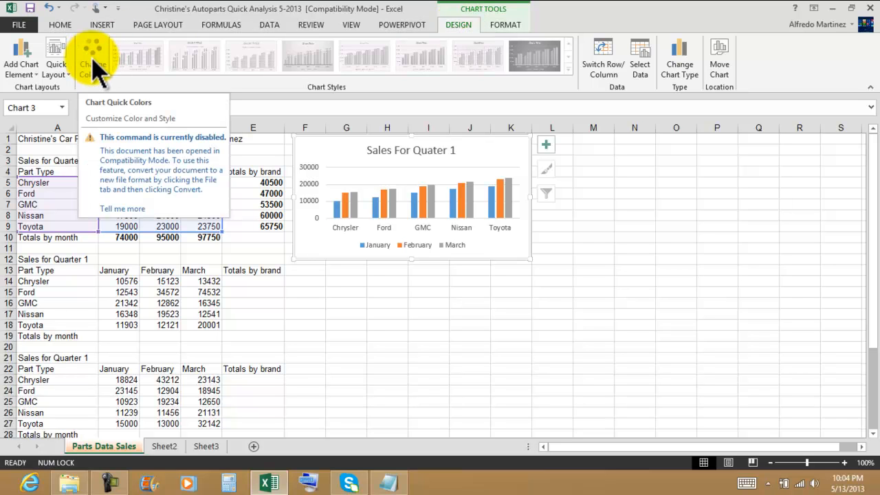
{"action": "left_click", "coordinate": [503, 28]}
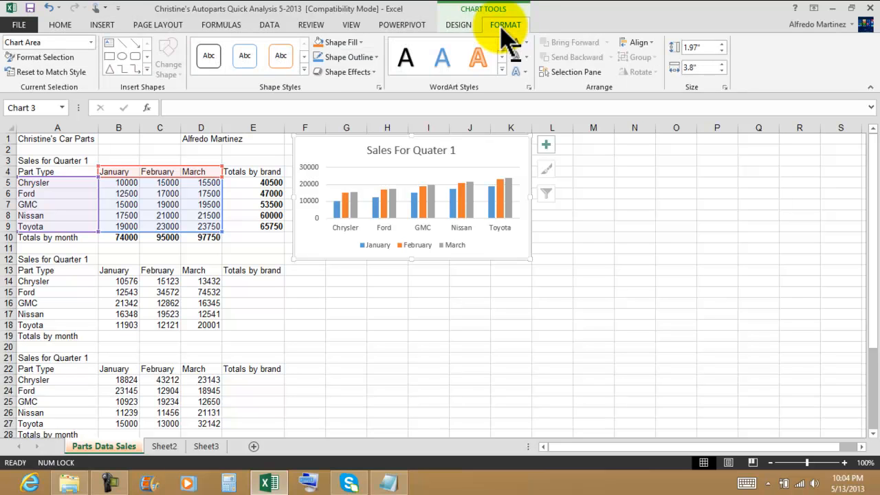
{"action": "left_click", "coordinate": [462, 28]}
{"action": "left_click", "coordinate": [671, 223]}
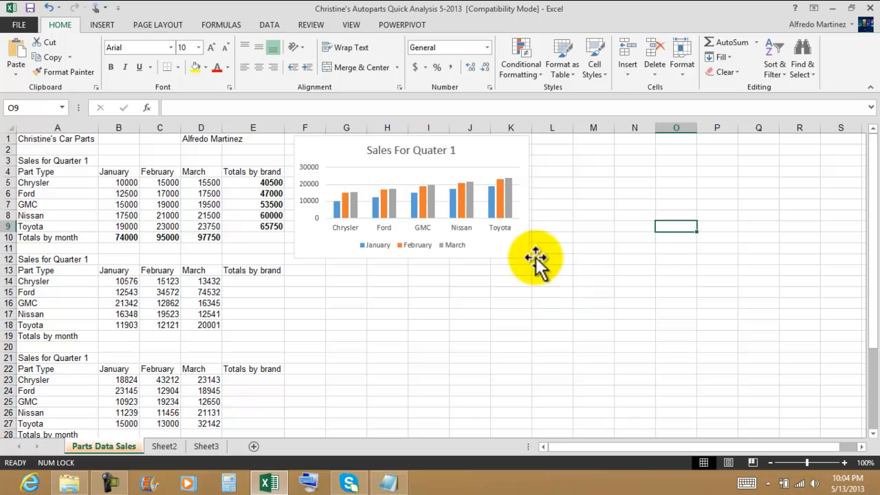
Step: Make the "Sales For Quater 1" chart's title, brand axis labels and month legend bold
{"action": "left_click", "coordinate": [430, 149]}
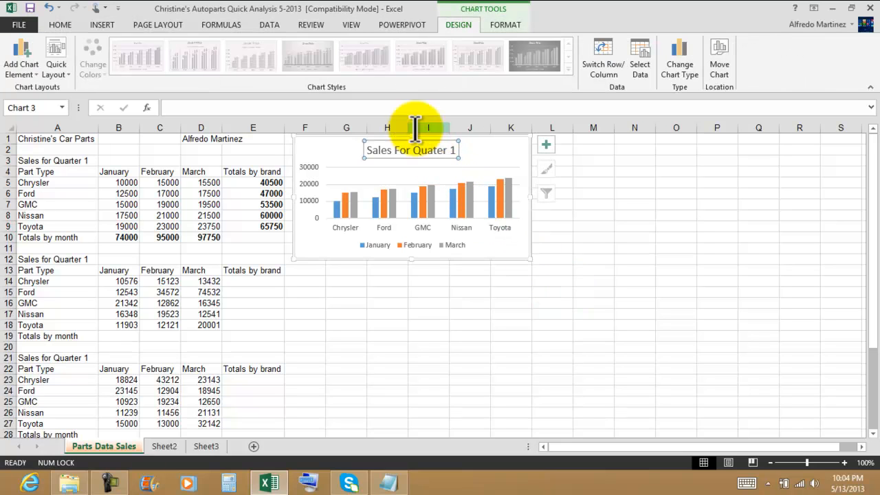
{"action": "left_click", "coordinate": [61, 28]}
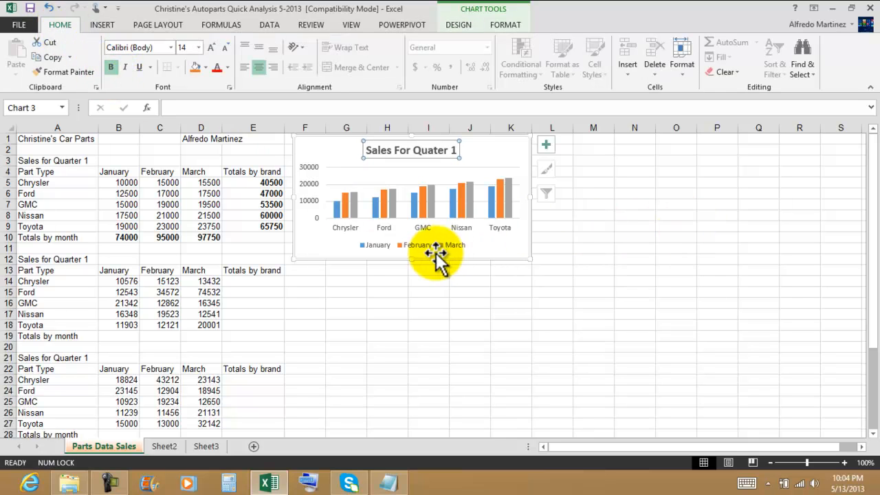
{"action": "left_click", "coordinate": [387, 224]}
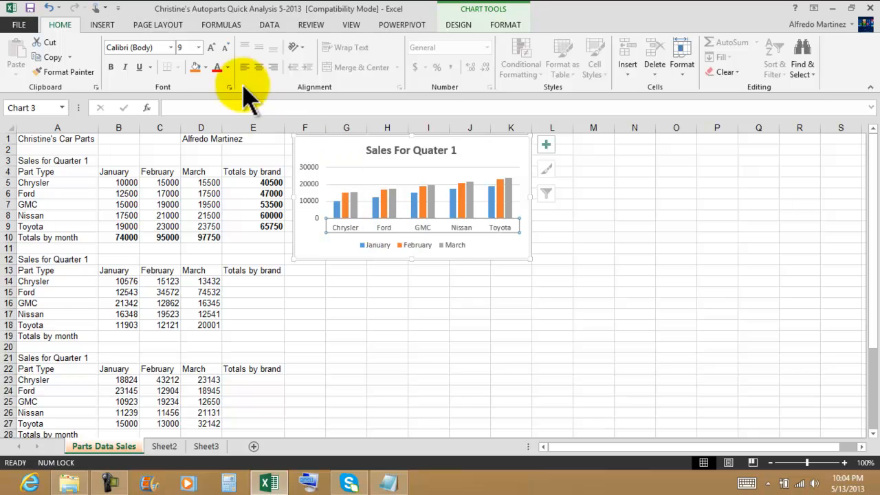
{"action": "left_click", "coordinate": [112, 68]}
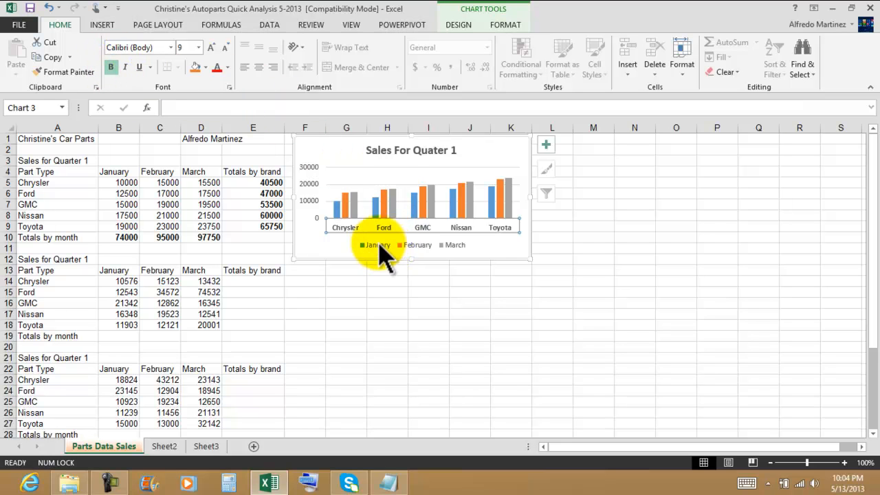
{"action": "left_click", "coordinate": [383, 244]}
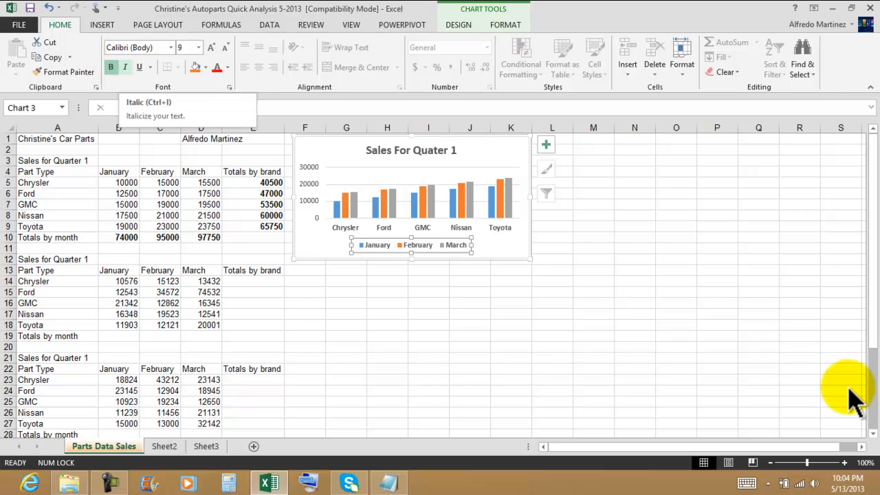
{"action": "left_click", "coordinate": [594, 313]}
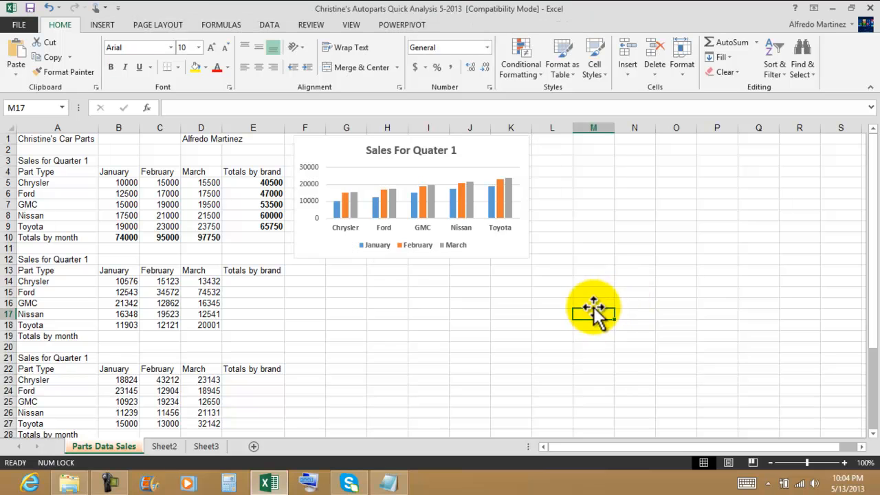
Step: Change the second table's heading in A12 to "Sales for Quarter 2"
{"action": "left_click", "coordinate": [51, 258]}
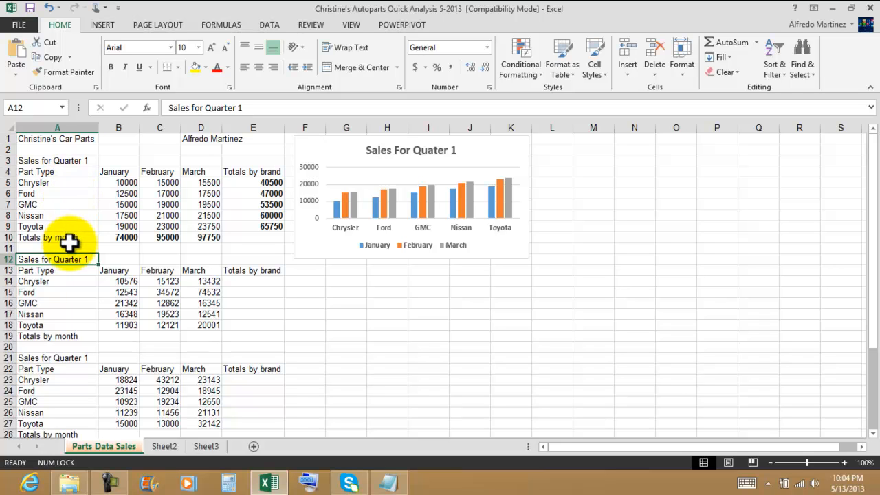
{"action": "left_click", "coordinate": [264, 106]}
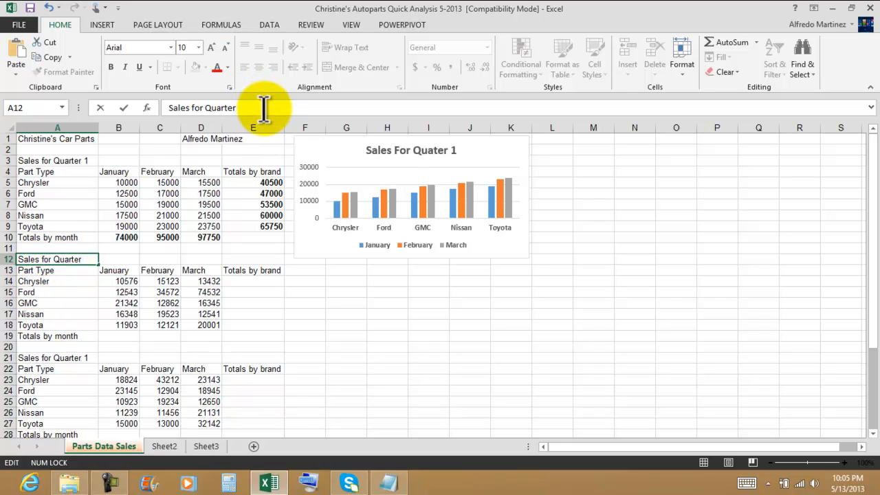
{"action": "key", "text": "Return"}
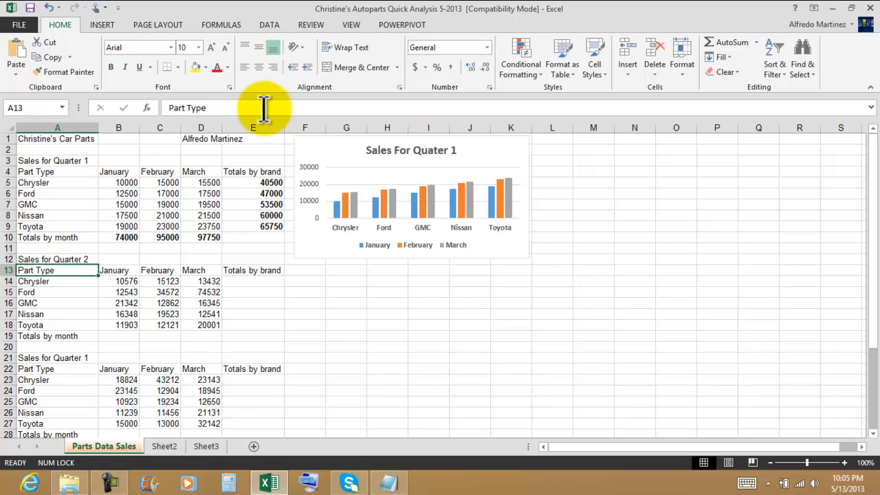
Step: Replace the second table's month headings in B13:D13 with April, May and June by entering April and auto-filling the rest
{"action": "left_click", "coordinate": [114, 270]}
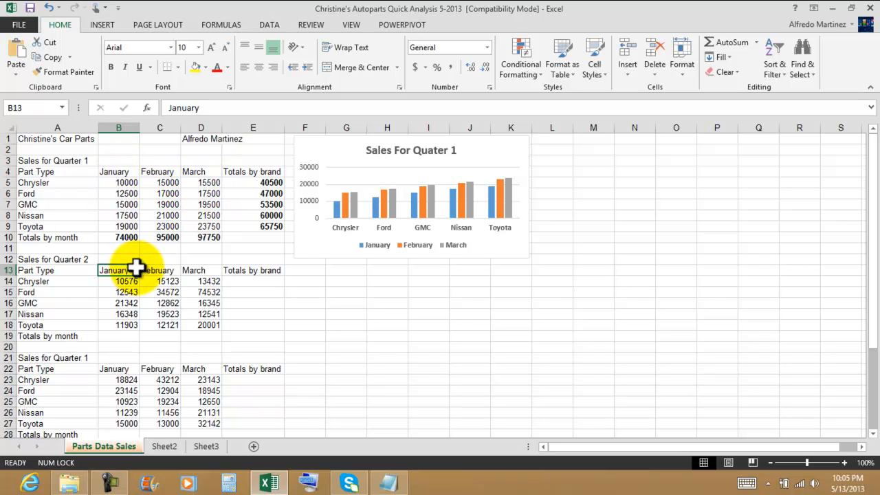
{"action": "type", "text": "Ap"}
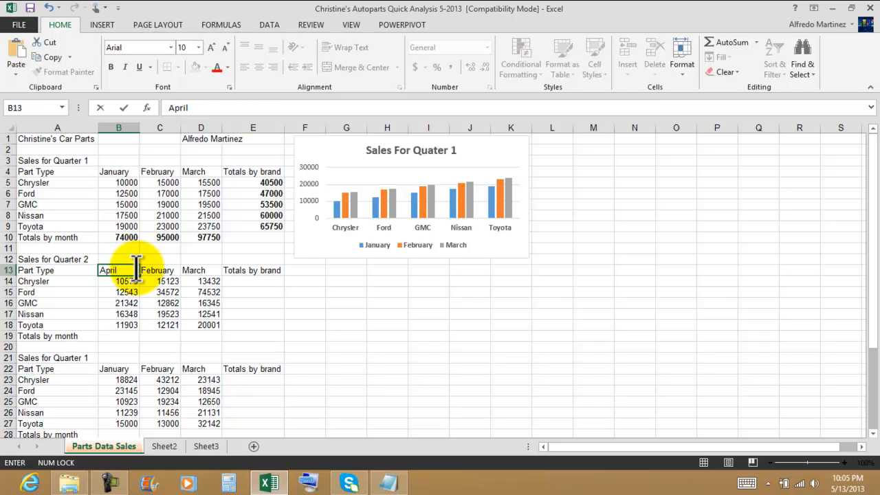
{"action": "type", "text": "ril"}
{"action": "key", "text": "Tab"}
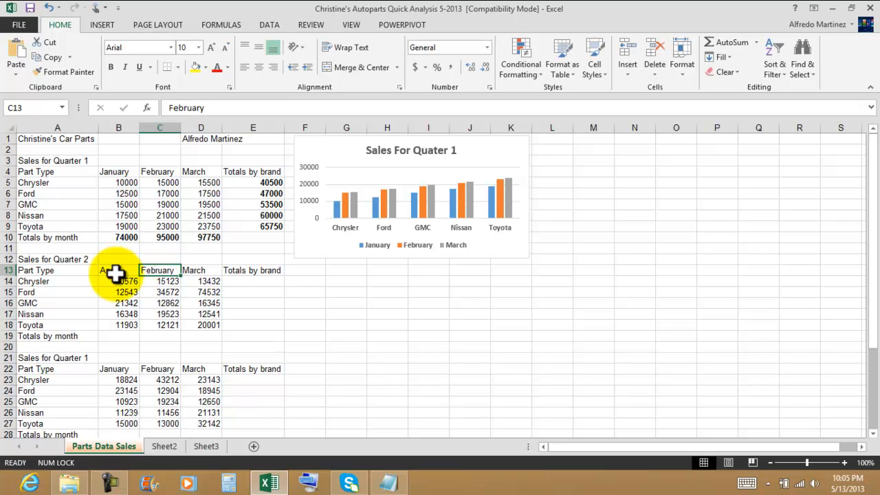
{"action": "left_click_drag", "start_coordinate": [140, 278], "coordinate": [202, 275]}
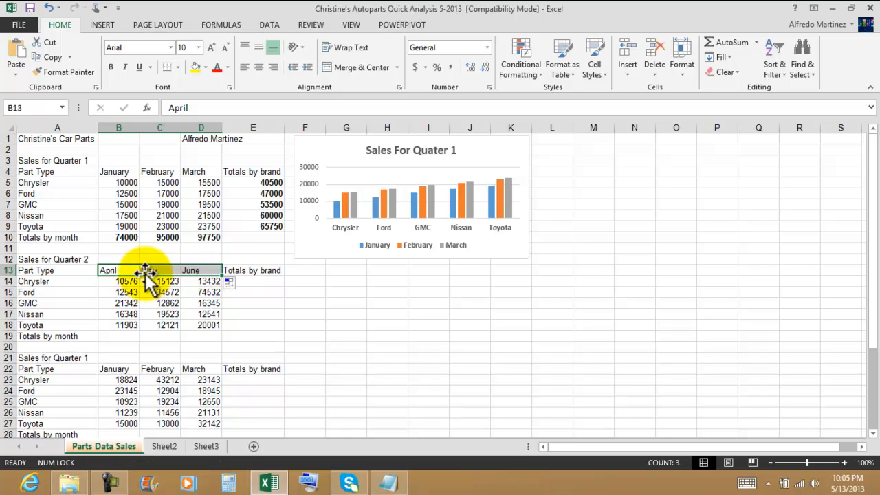
Step: Use Quick Analysis to sum the Quarter 2 sales in B14:D18 by month in row 19 and by brand in column E
{"action": "left_click_drag", "start_coordinate": [122, 282], "coordinate": [212, 325]}
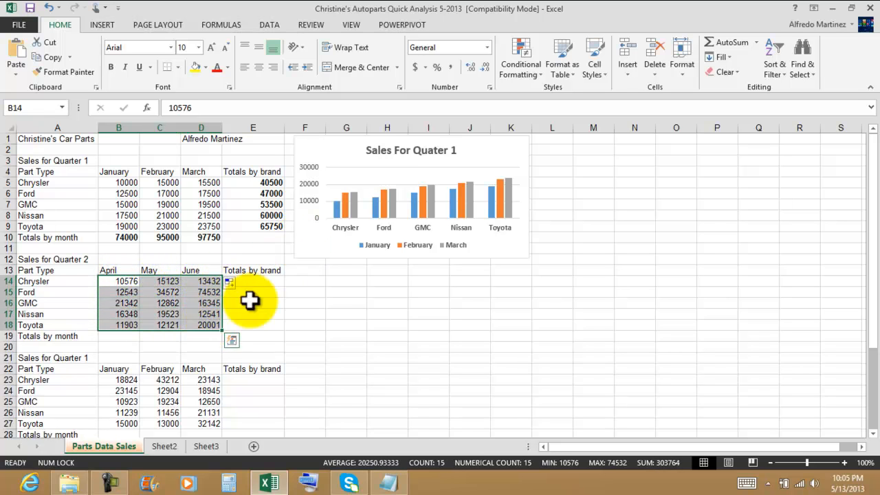
{"action": "left_click", "coordinate": [231, 341]}
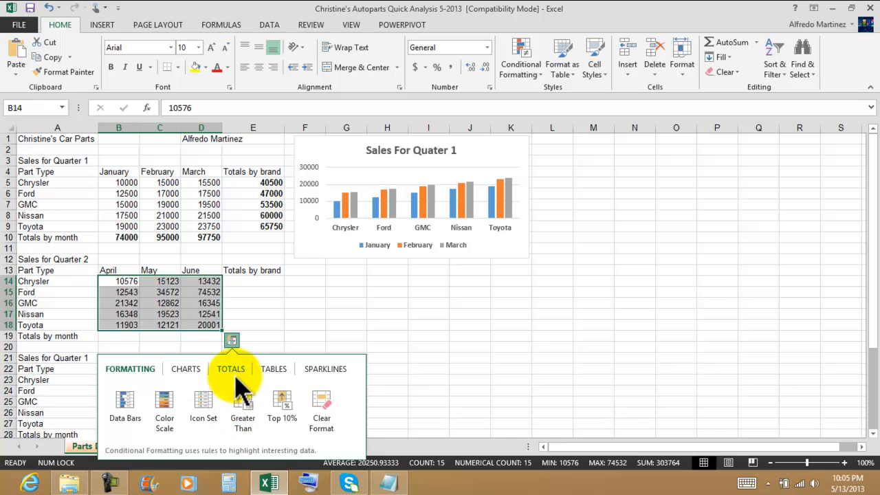
{"action": "left_click", "coordinate": [233, 371]}
{"action": "left_click", "coordinate": [134, 409]}
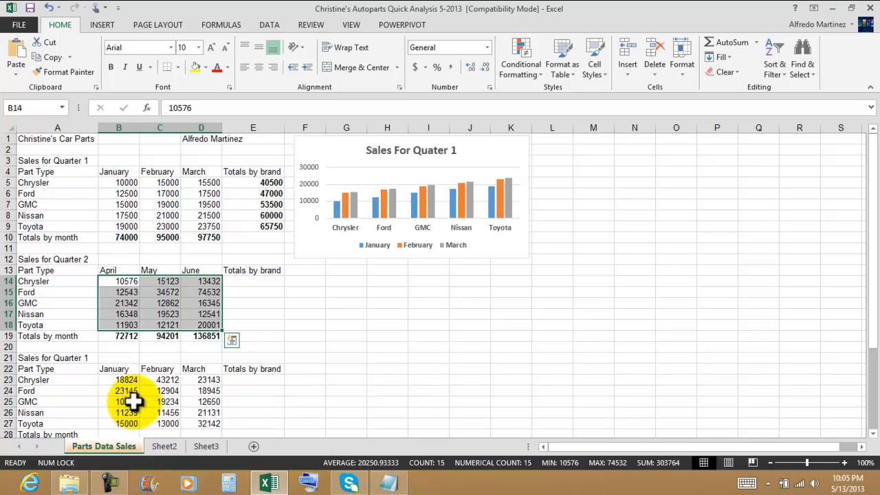
{"action": "left_click", "coordinate": [233, 340]}
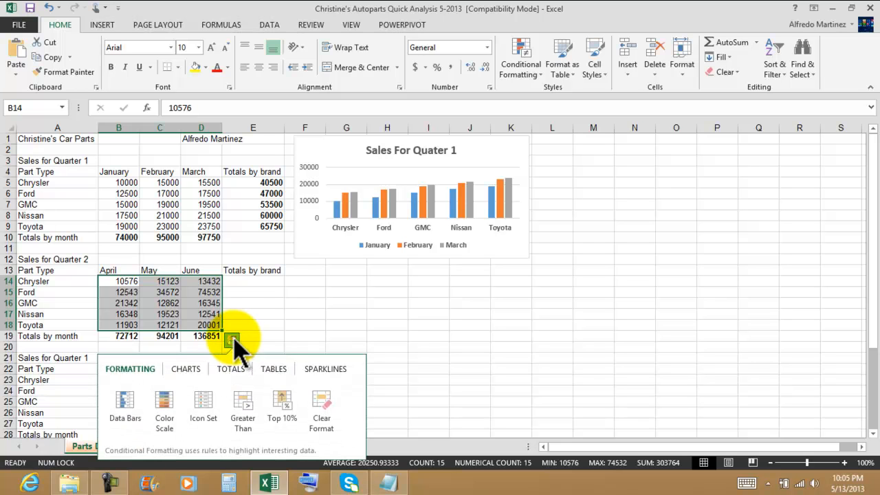
{"action": "left_click", "coordinate": [231, 372]}
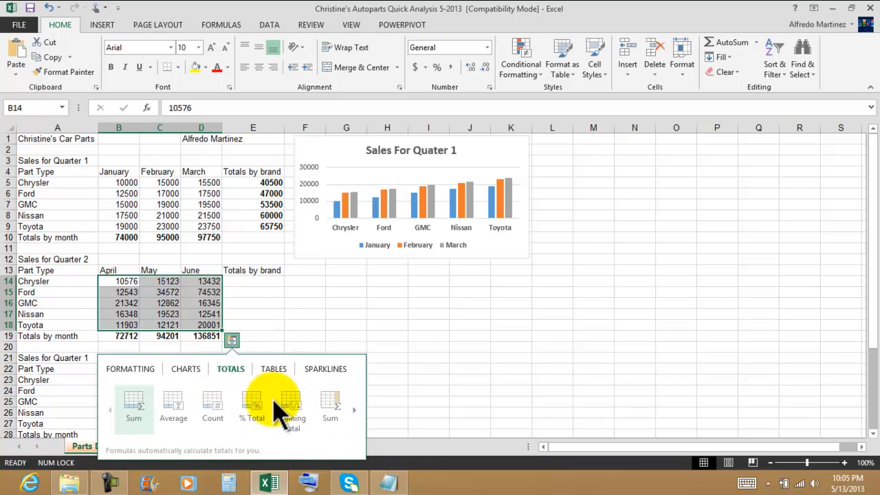
{"action": "left_click", "coordinate": [342, 409]}
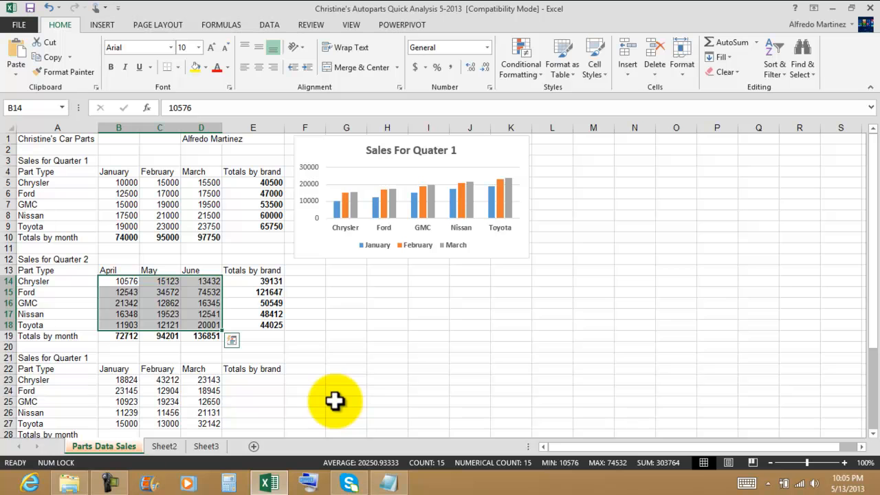
Step: Create a Quick Analysis Clustered Bar chart from A13:D18, covering the Quarter 2 months, brand names and sales figures
{"action": "left_click", "coordinate": [41, 272]}
{"action": "left_click_drag", "start_coordinate": [41, 272], "coordinate": [203, 323]}
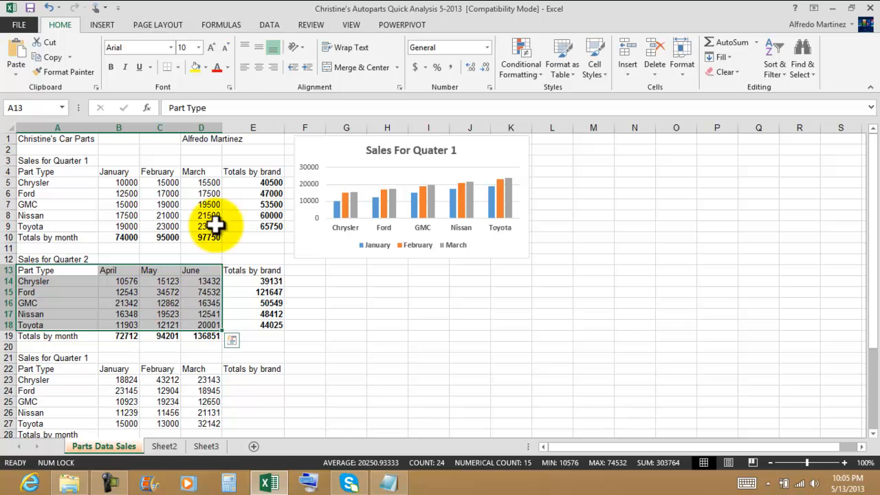
{"action": "left_click", "coordinate": [232, 339]}
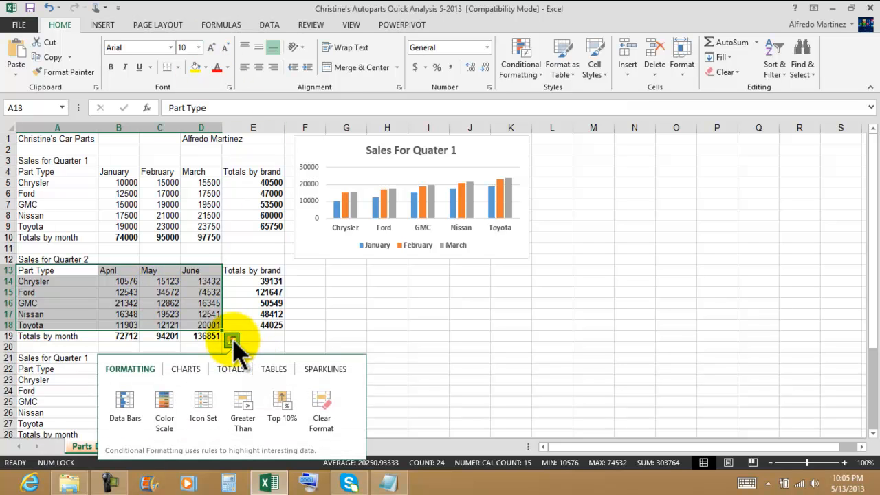
{"action": "left_click", "coordinate": [188, 371]}
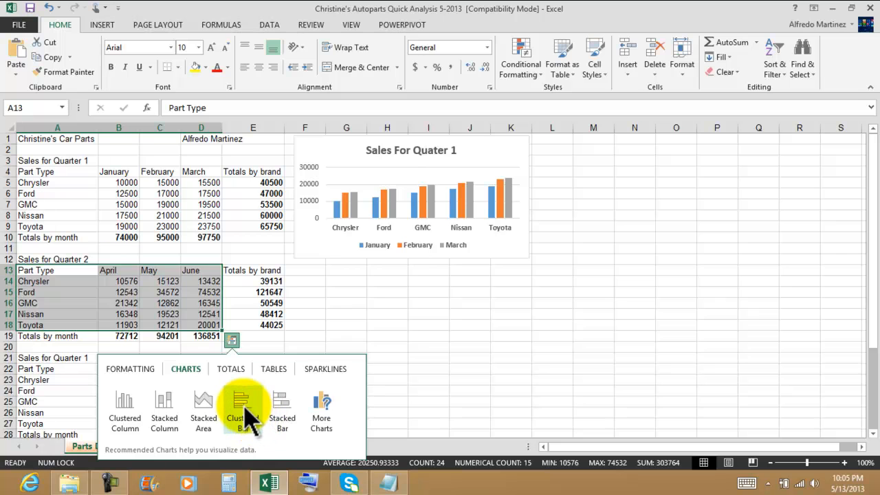
{"action": "mouse_move", "coordinate": [244, 414]}
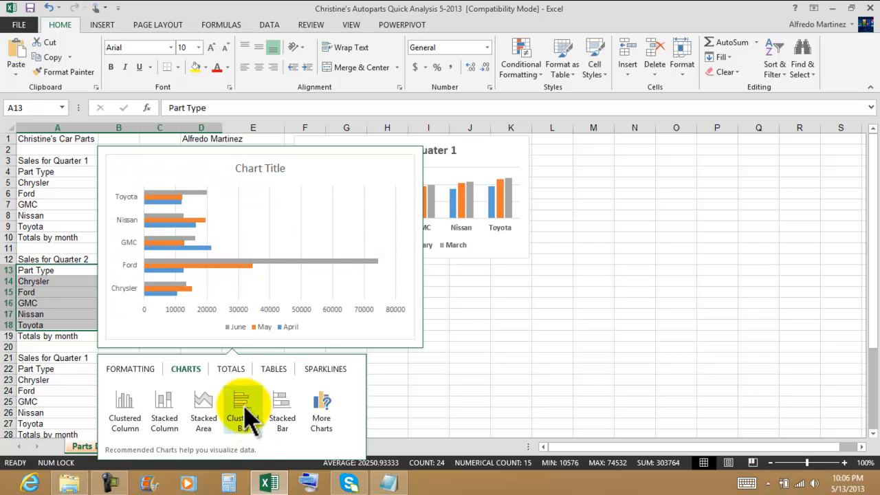
{"action": "left_click", "coordinate": [244, 413]}
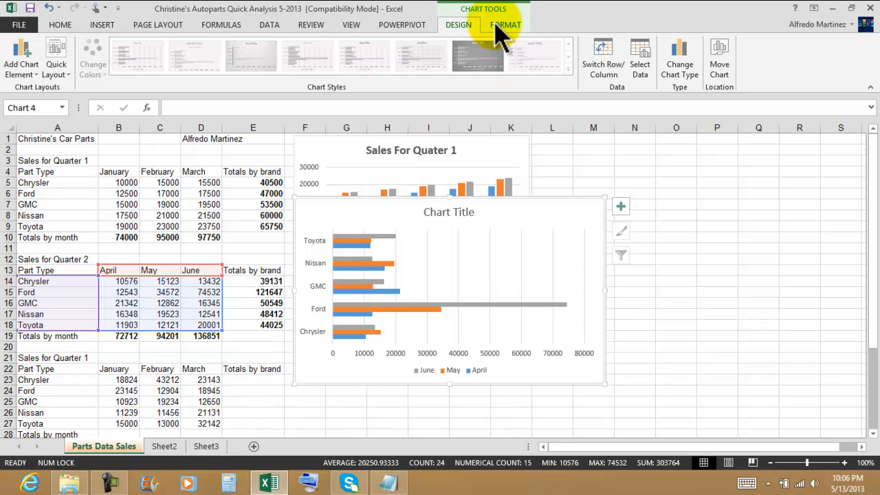
Step: Change the Quarter 2 chart's type to Clustered Column, with the brands along the horizontal axis
{"action": "left_click", "coordinate": [680, 69]}
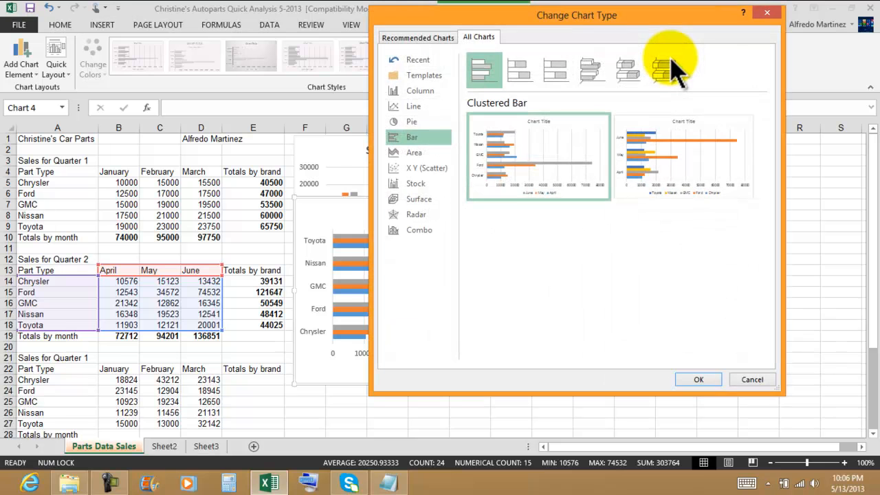
{"action": "mouse_move", "coordinate": [593, 144]}
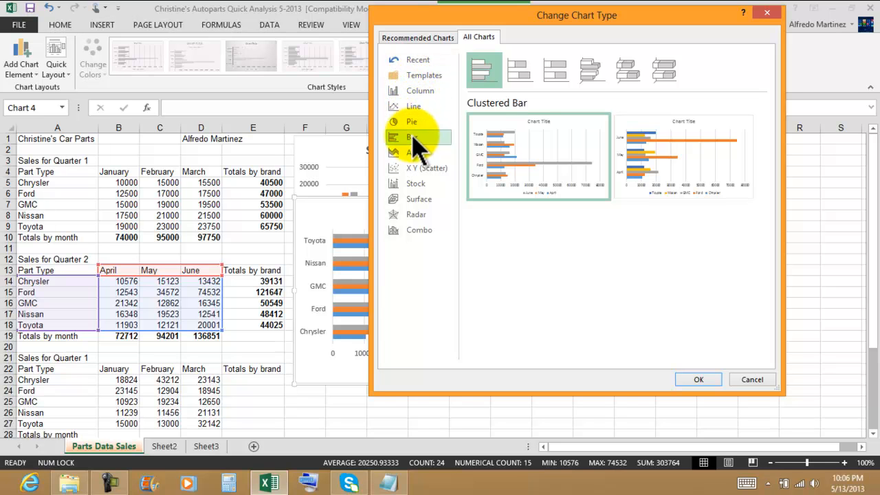
{"action": "left_click", "coordinate": [418, 93]}
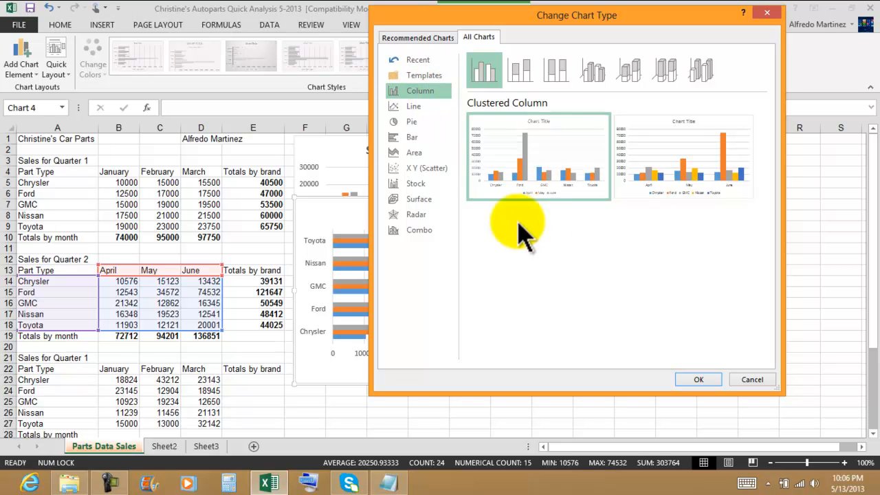
{"action": "mouse_move", "coordinate": [553, 166]}
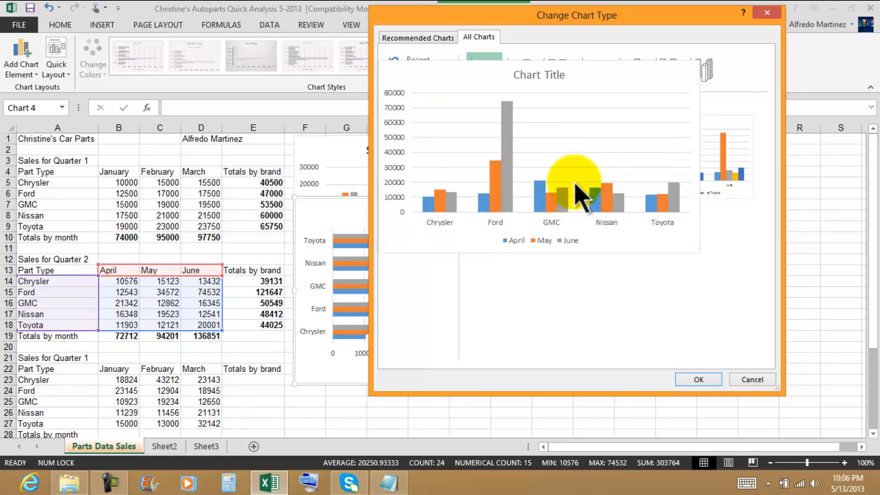
{"action": "left_click", "coordinate": [698, 380]}
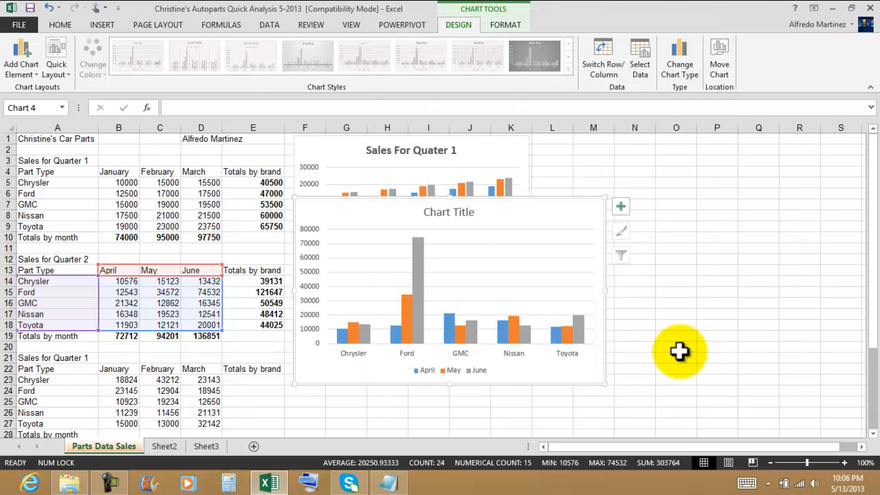
Step: Move the Quarter 2 chart just below the Quarter 1 chart and narrow it to about 3.79" to match
{"action": "left_click", "coordinate": [523, 141]}
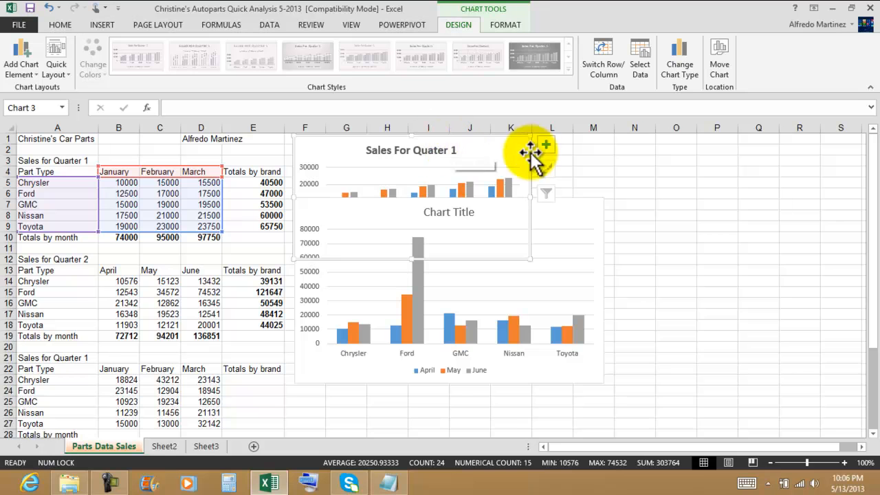
{"action": "left_click", "coordinate": [500, 29]}
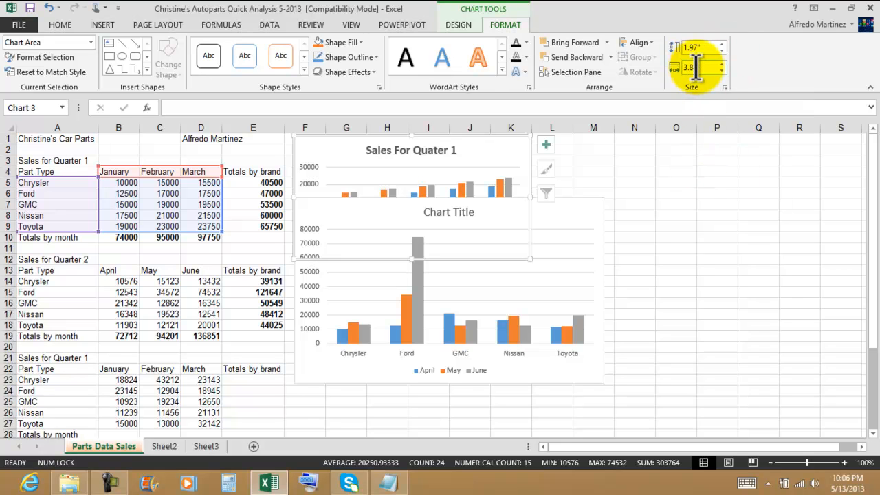
{"action": "left_click", "coordinate": [589, 213]}
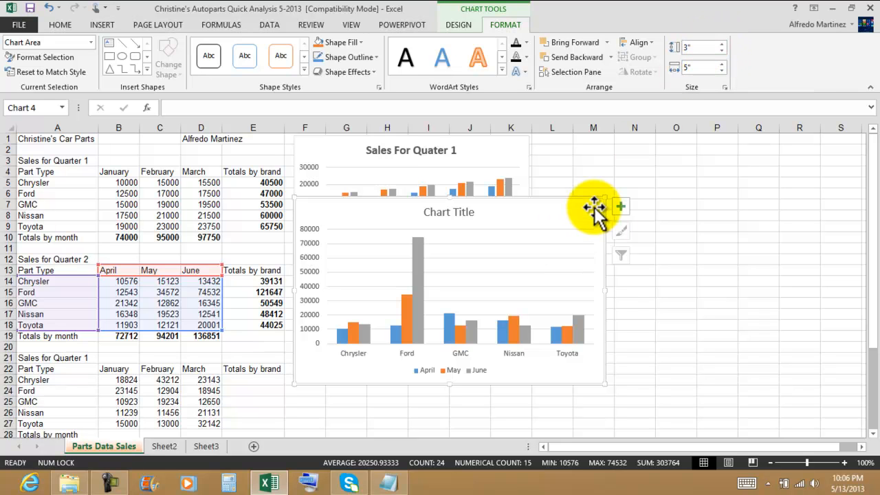
{"action": "left_click_drag", "start_coordinate": [564, 216], "coordinate": [563, 280]}
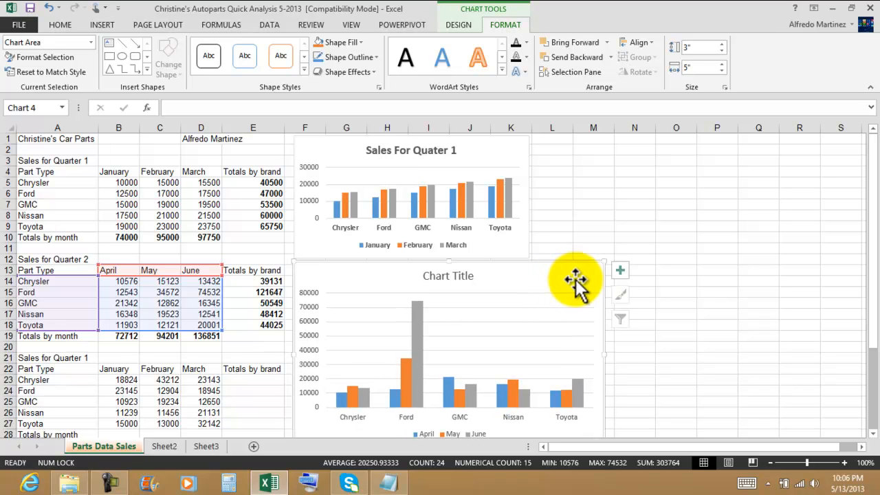
{"action": "left_click_drag", "start_coordinate": [606, 352], "coordinate": [528, 355]}
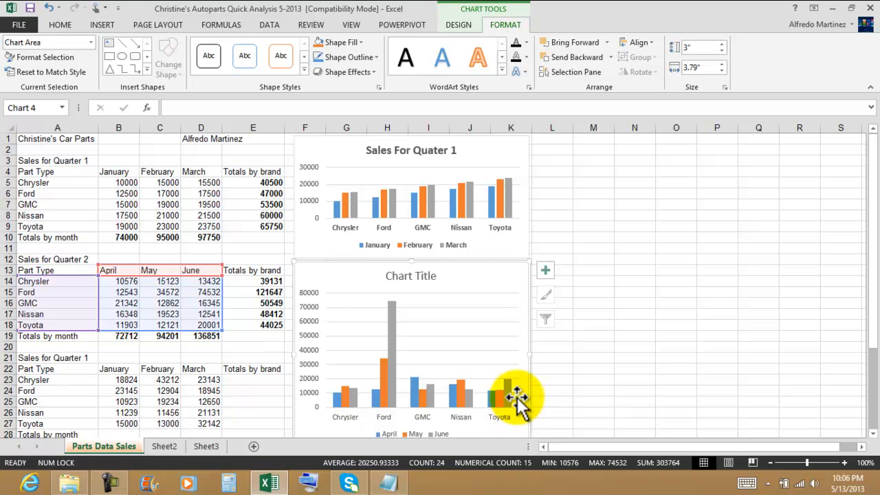
Step: Compress the two stacked charts vertically, making the Quarter 1 chart about 1.61" high and the Quarter 2 chart about 1.58" high
{"action": "scroll", "coordinate": [440, 303], "scroll_direction": "down", "scroll_amount": 2}
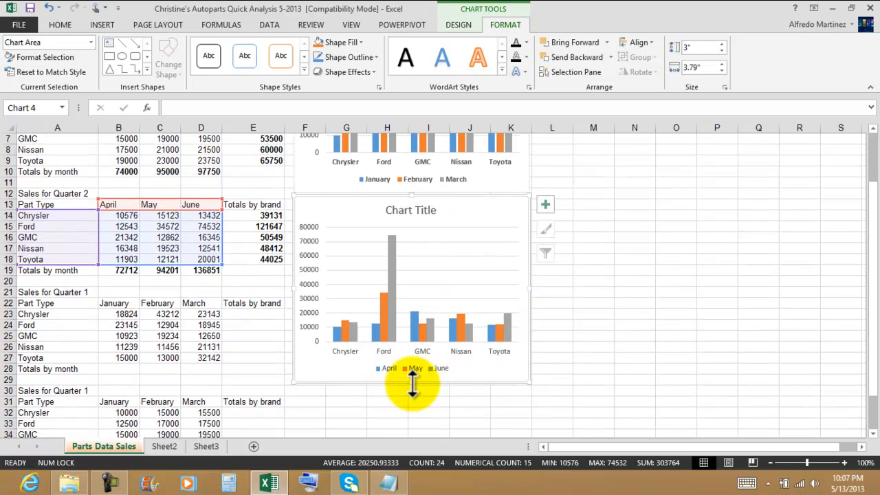
{"action": "left_click_drag", "start_coordinate": [410, 385], "coordinate": [400, 274]}
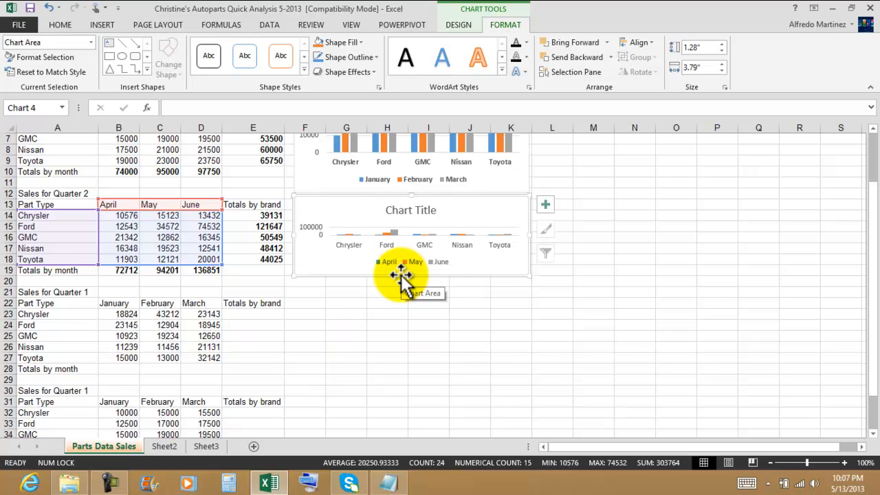
{"action": "scroll", "coordinate": [545, 288], "scroll_direction": "up", "scroll_amount": 2}
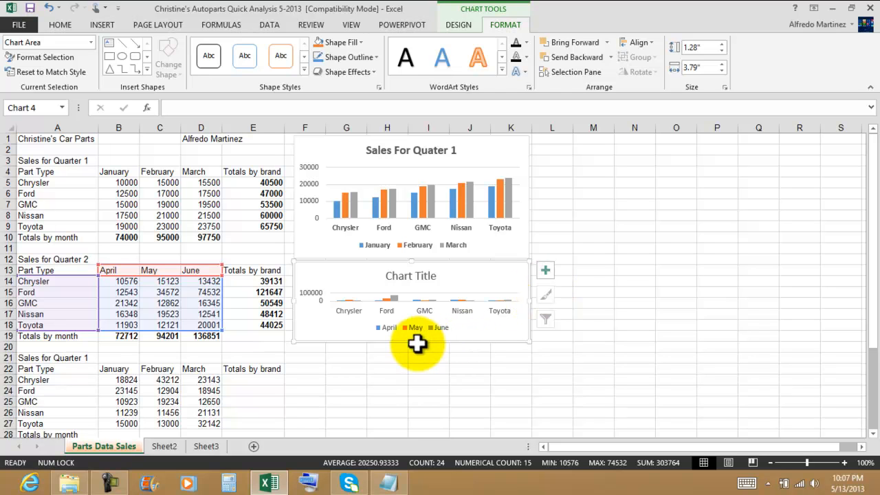
{"action": "mouse_move", "coordinate": [411, 338]}
{"action": "left_mouse_down"}
{"action": "mouse_move", "coordinate": [410, 357]}
{"action": "mouse_move", "coordinate": [410, 341]}
{"action": "left_mouse_up"}
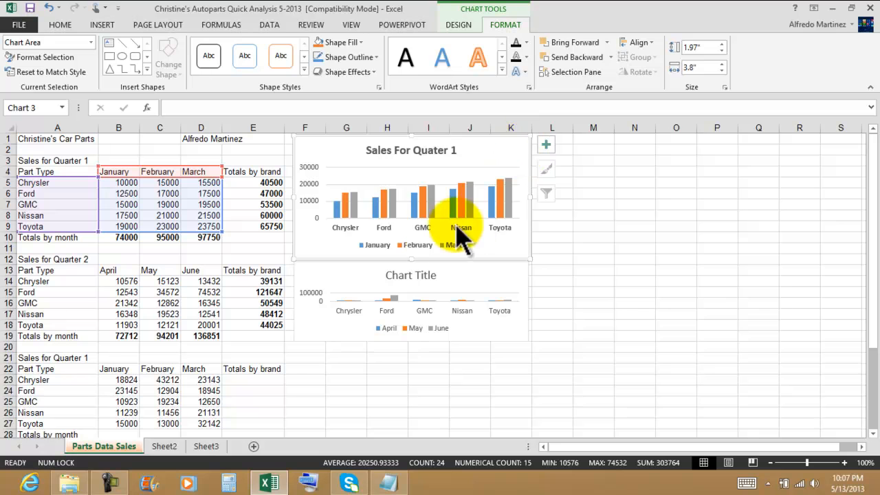
{"action": "left_click_drag", "start_coordinate": [411, 260], "coordinate": [411, 238]}
{"action": "left_click", "coordinate": [442, 270]}
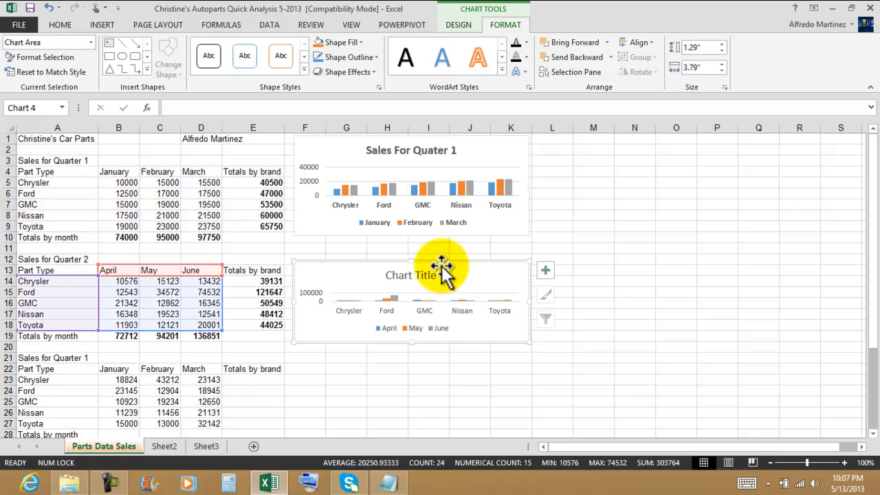
{"action": "left_click_drag", "start_coordinate": [411, 261], "coordinate": [412, 242]}
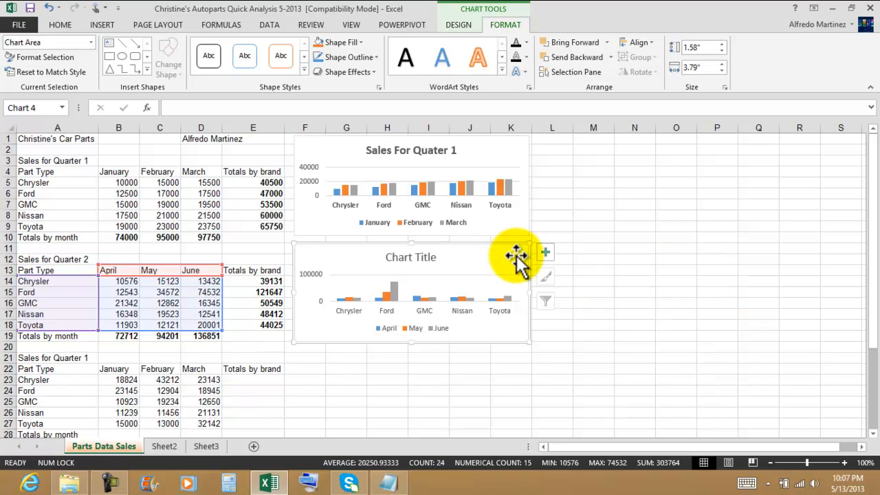
Step: Place the Quarter 2 chart beside the Quarter 1 chart over columns L to R, and stretch the Quarter 1 chart to about 3.16" high
{"action": "left_click_drag", "start_coordinate": [515, 256], "coordinate": [780, 150]}
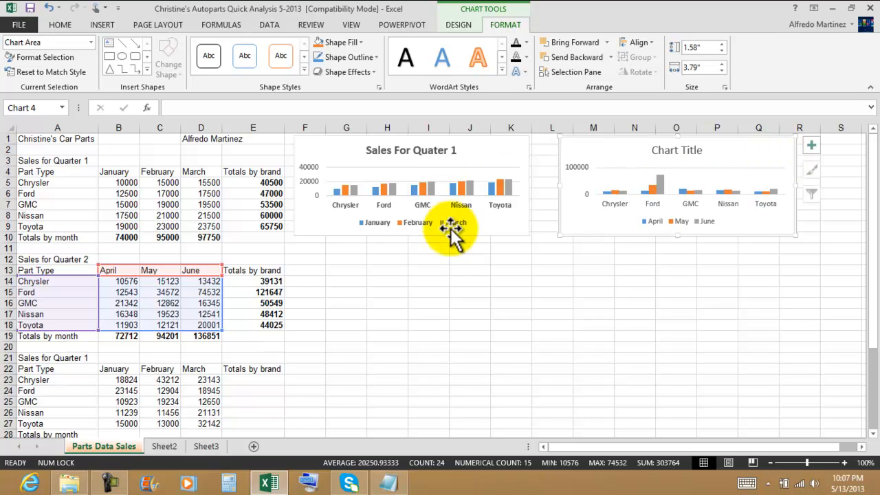
{"action": "left_click", "coordinate": [512, 221]}
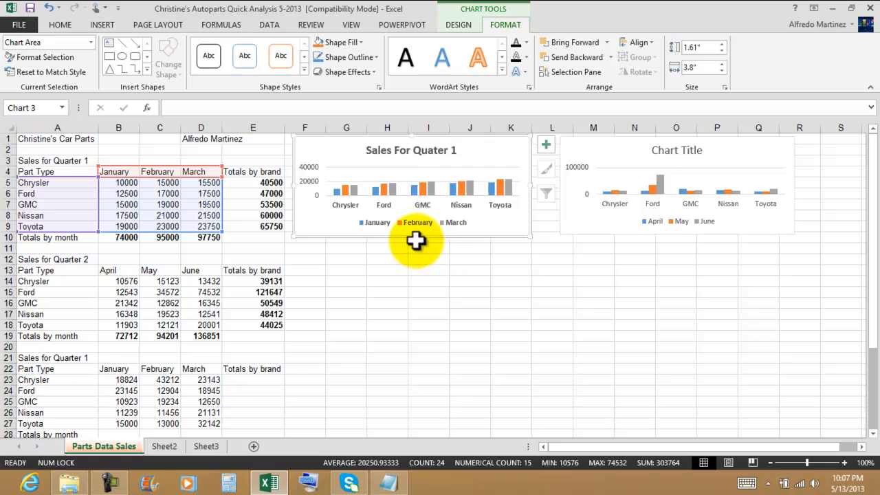
{"action": "left_click_drag", "start_coordinate": [412, 236], "coordinate": [411, 333]}
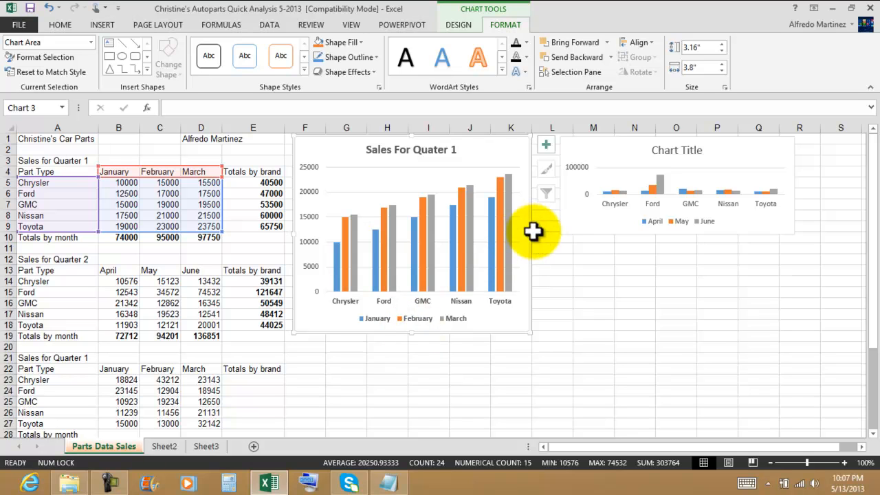
Step: Stretch the Quarter 2 chart downward to about 3.12" high so it lines up with the Quarter 1 chart
{"action": "left_click", "coordinate": [777, 231]}
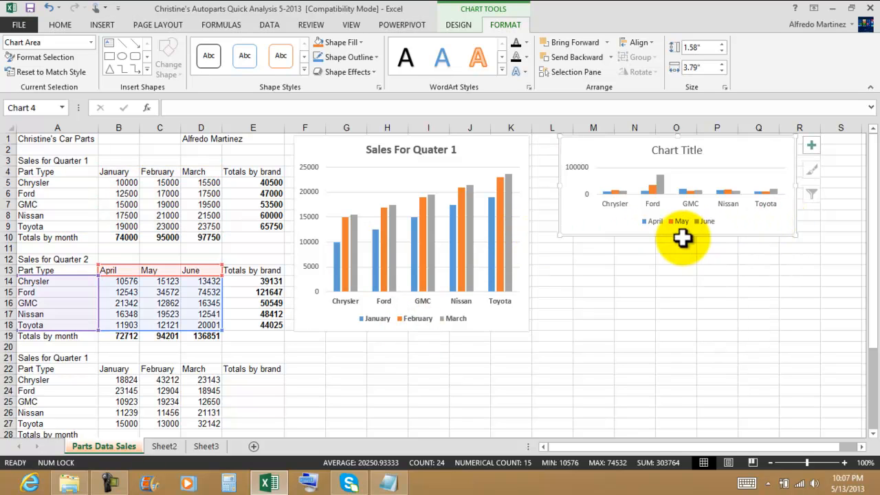
{"action": "left_click", "coordinate": [678, 256]}
{"action": "left_click", "coordinate": [671, 227]}
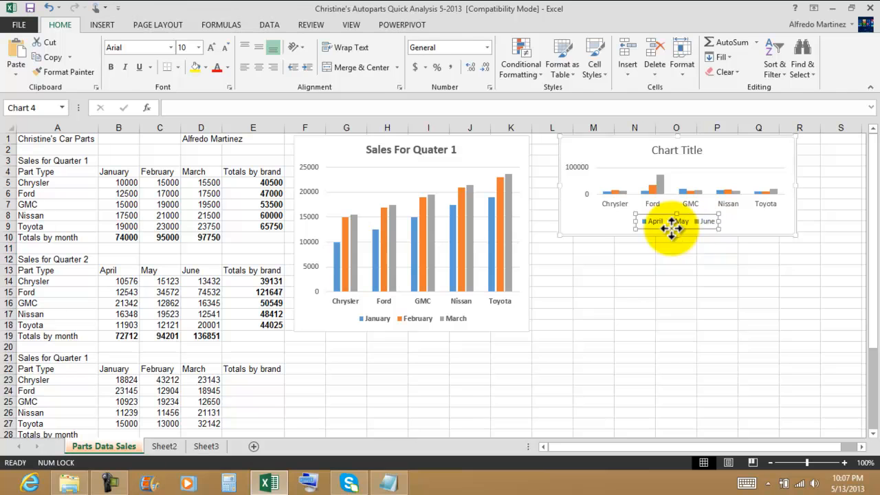
{"action": "left_click", "coordinate": [591, 229]}
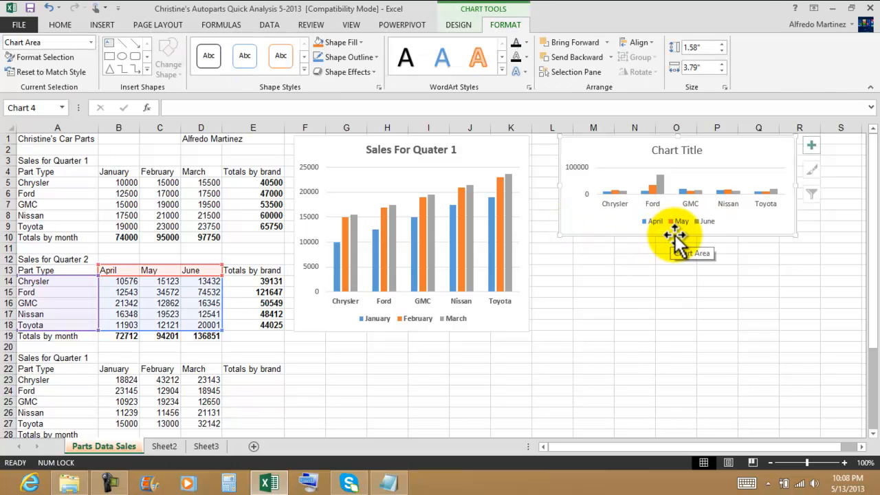
{"action": "left_click_drag", "start_coordinate": [676, 236], "coordinate": [677, 331]}
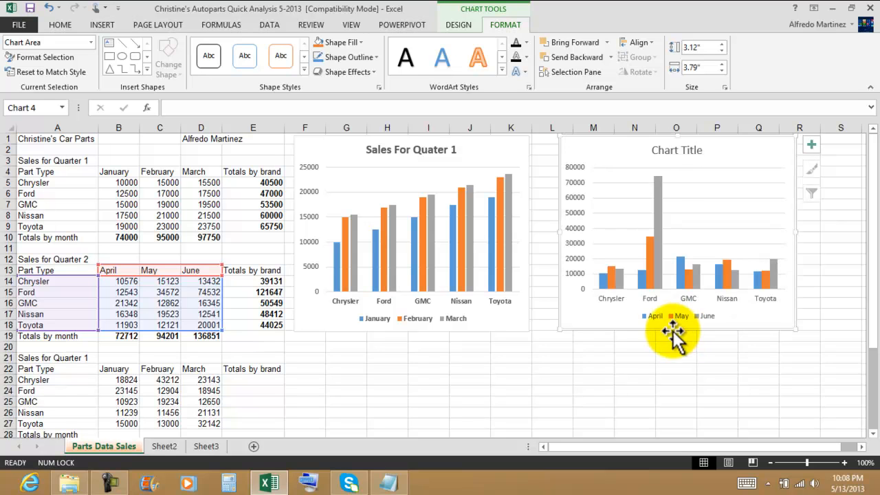
Step: Title the second chart "Sales For Quater 2" and make the title bold
{"action": "left_click", "coordinate": [675, 151]}
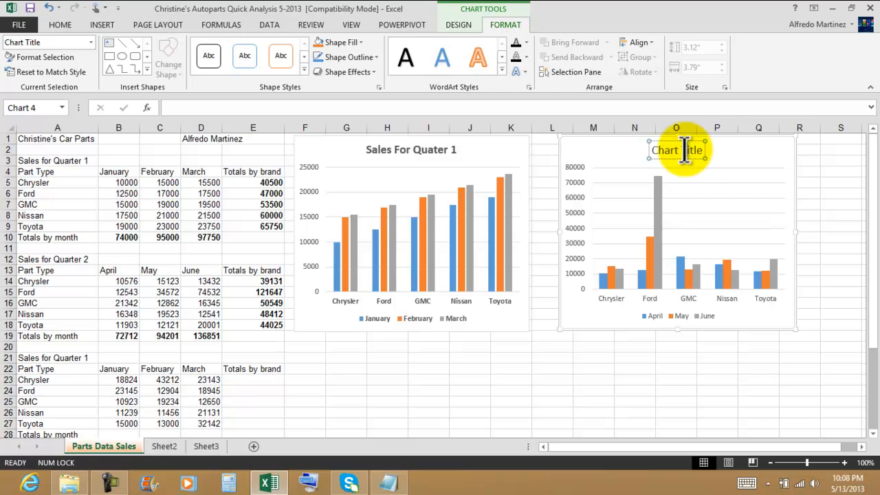
{"action": "double_click", "coordinate": [685, 151]}
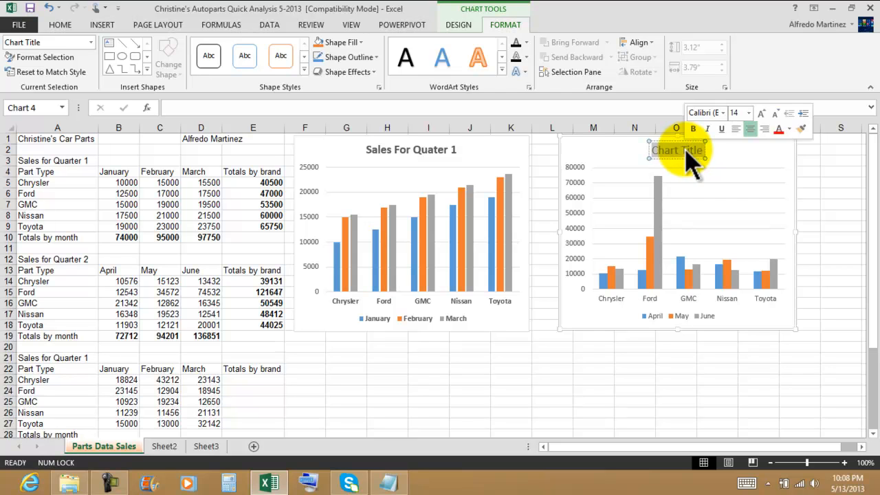
{"action": "type", "text": "Sales For Quater 2"}
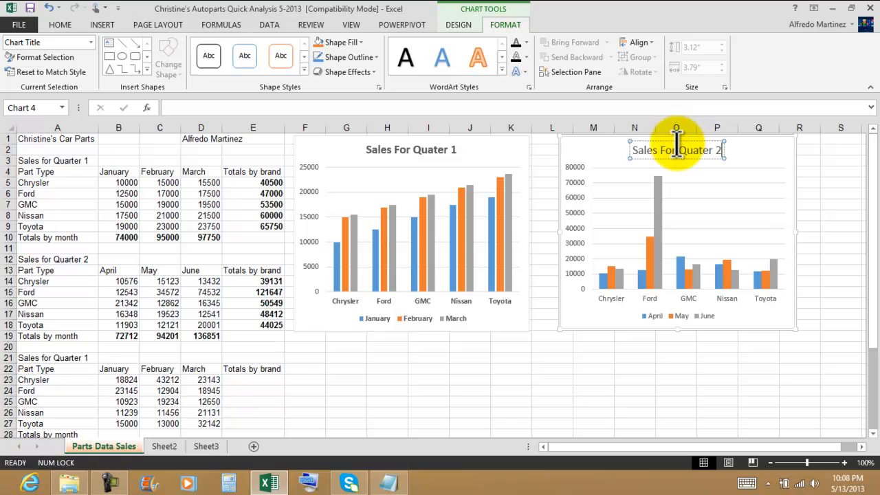
{"action": "left_click", "coordinate": [669, 160]}
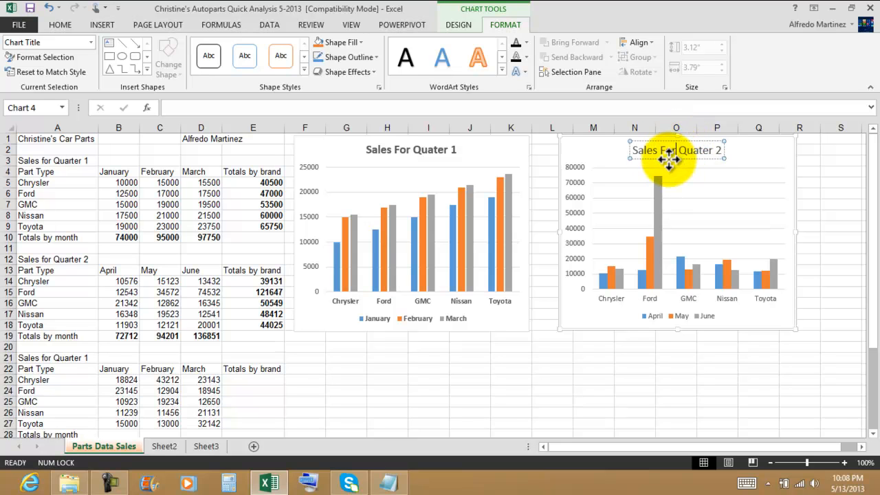
{"action": "left_click", "coordinate": [61, 26]}
{"action": "left_click", "coordinate": [111, 67]}
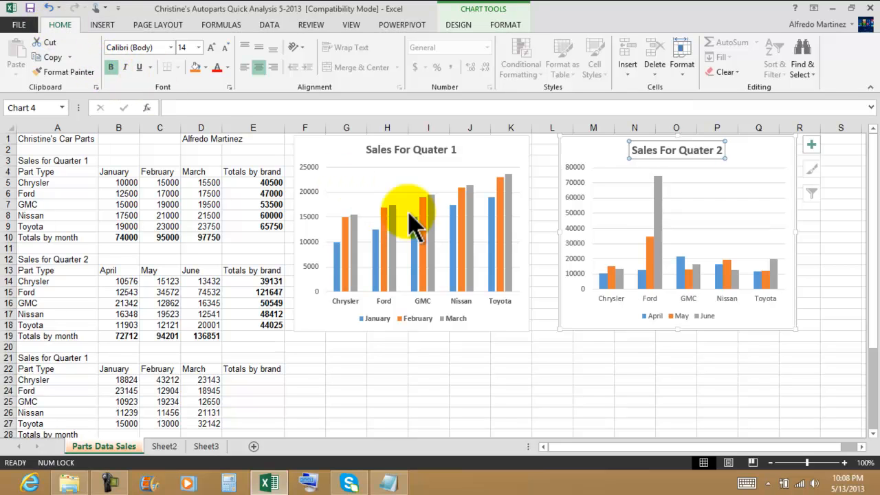
Step: Bold the brand names on the horizontal axis and the month legend of the Quarter 2 chart
{"action": "left_click", "coordinate": [621, 297]}
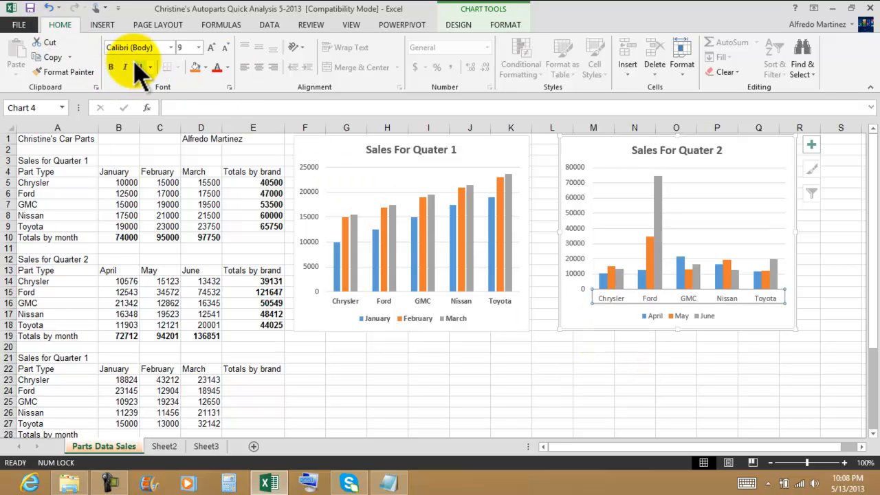
{"action": "left_click", "coordinate": [111, 67]}
{"action": "left_click", "coordinate": [660, 318]}
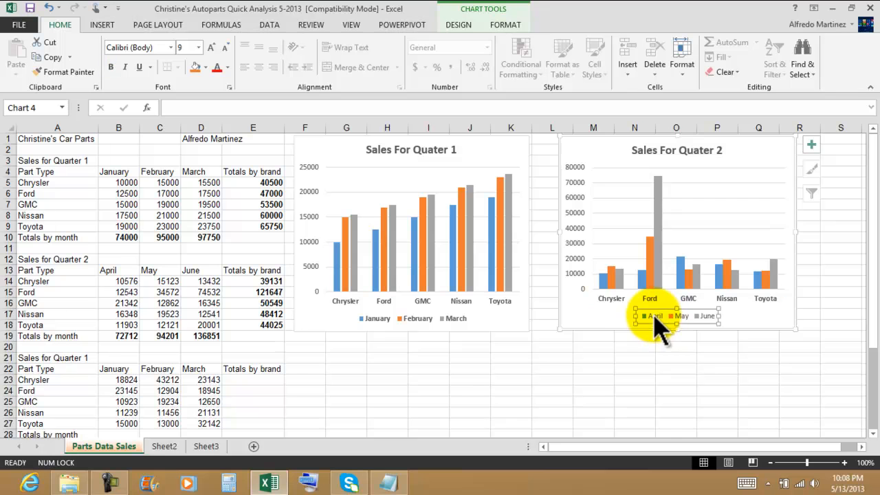
{"action": "left_click", "coordinate": [111, 66]}
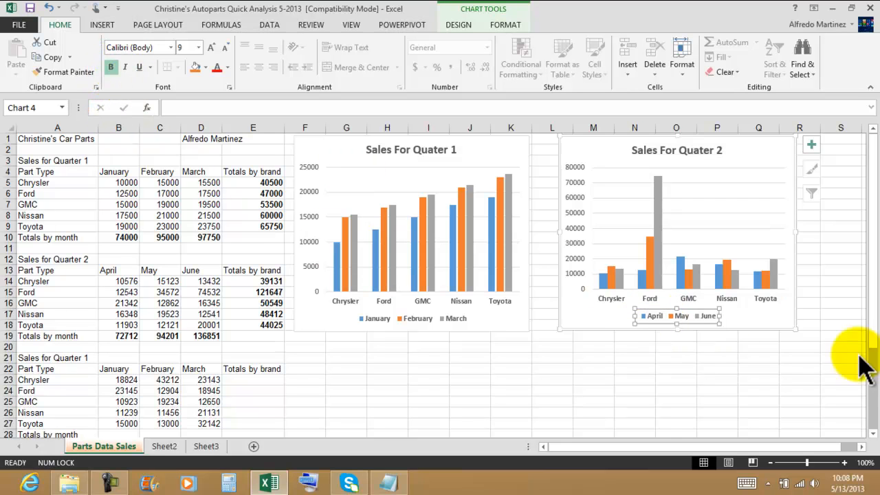
Step: Compare Ford's June column in the Quarter 2 chart with its source value in D15
{"action": "left_click", "coordinate": [836, 302]}
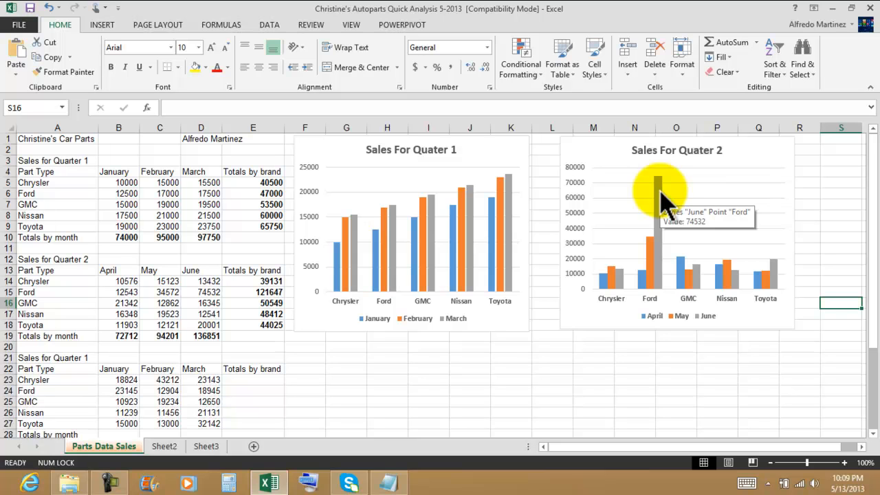
{"action": "left_click", "coordinate": [214, 293]}
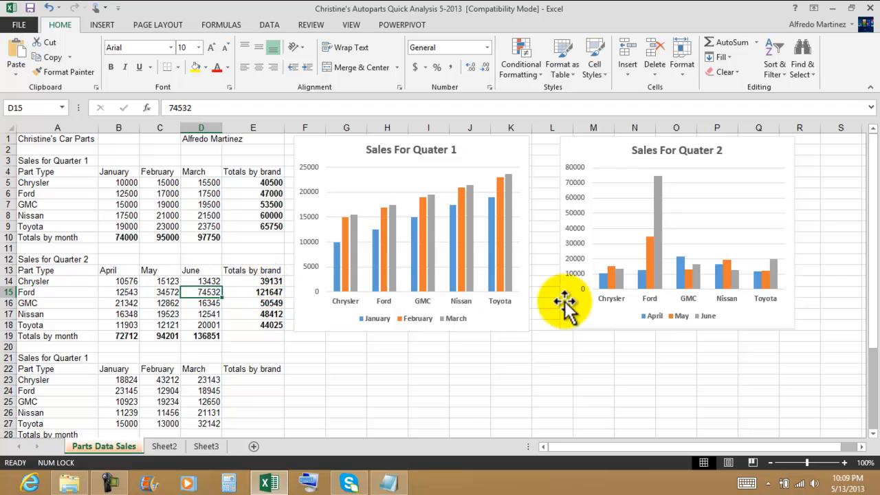
{"action": "left_click", "coordinate": [834, 219]}
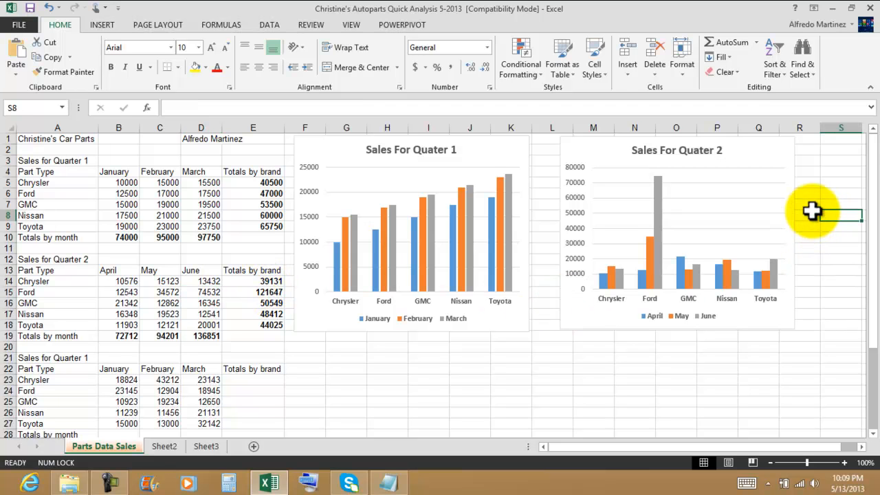
Step: Change the third table's heading in A21 to "Sales for Quarter 3"
{"action": "scroll", "coordinate": [812, 209], "scroll_direction": "down", "scroll_amount": 1}
{"action": "scroll", "coordinate": [812, 208], "scroll_direction": "down", "scroll_amount": 4}
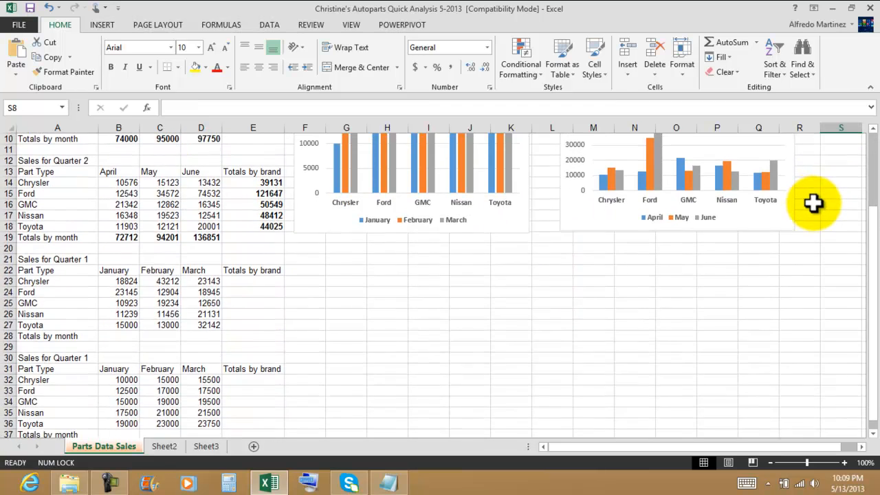
{"action": "scroll", "coordinate": [813, 203], "scroll_direction": "up", "scroll_amount": 4}
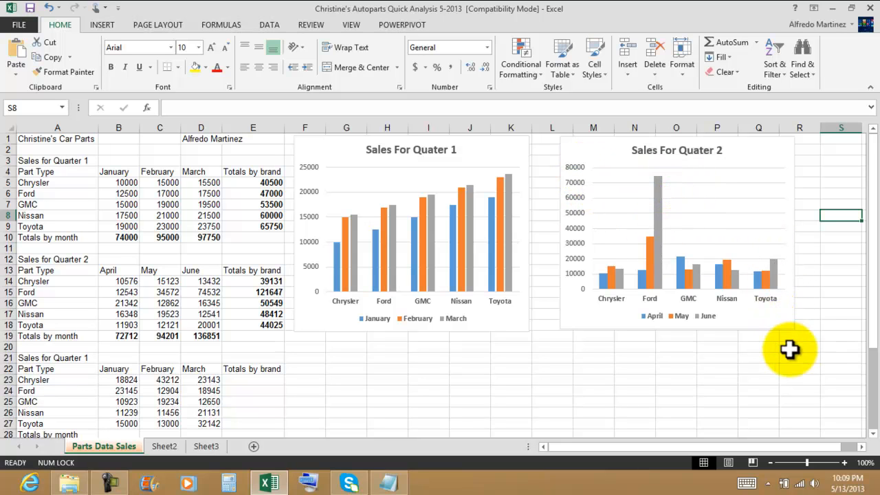
{"action": "scroll", "coordinate": [745, 348], "scroll_direction": "down", "scroll_amount": 3}
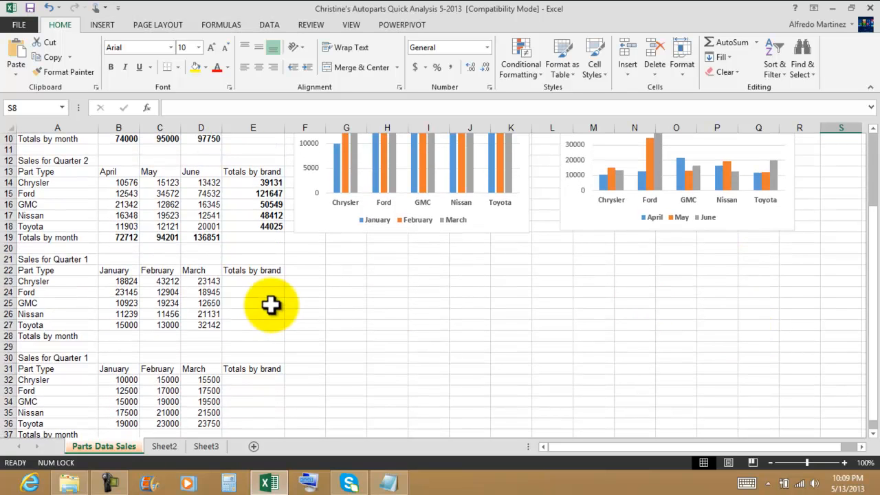
{"action": "left_click", "coordinate": [45, 259]}
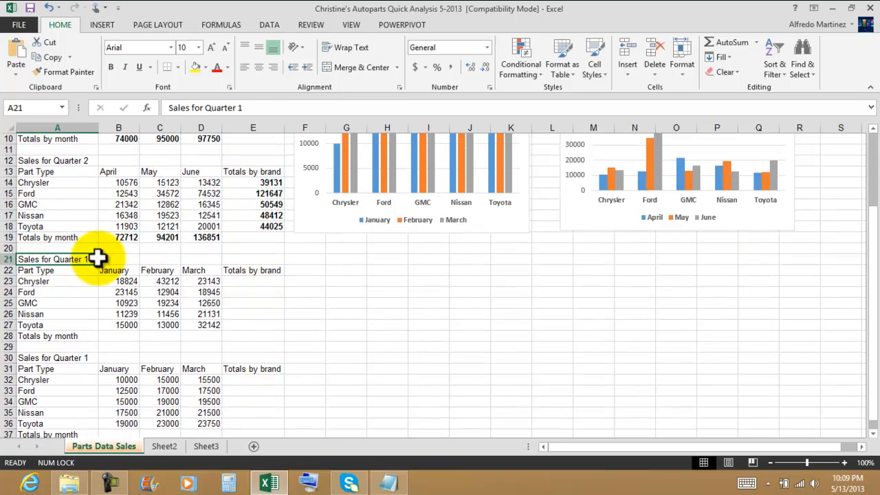
{"action": "left_click", "coordinate": [253, 107]}
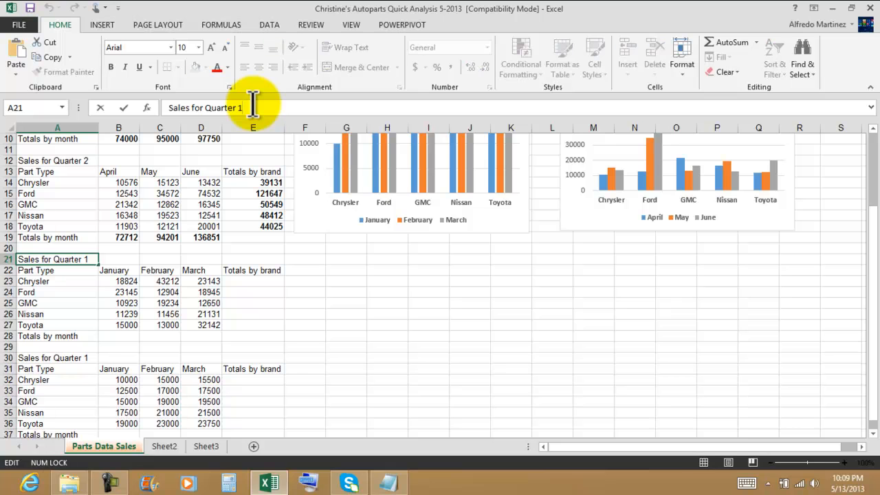
{"action": "key", "text": "Return"}
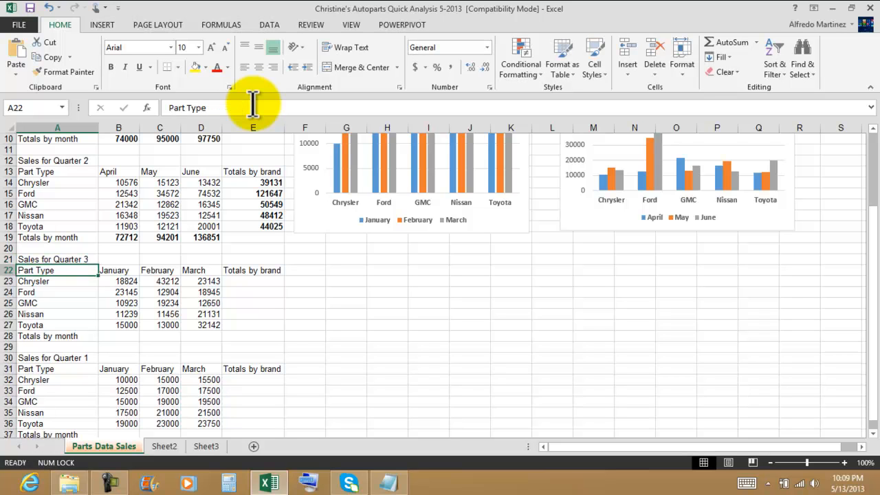
Step: Enter July in B22, fill the series across to D22 for August and September, and widen column D to fit
{"action": "left_click", "coordinate": [119, 272]}
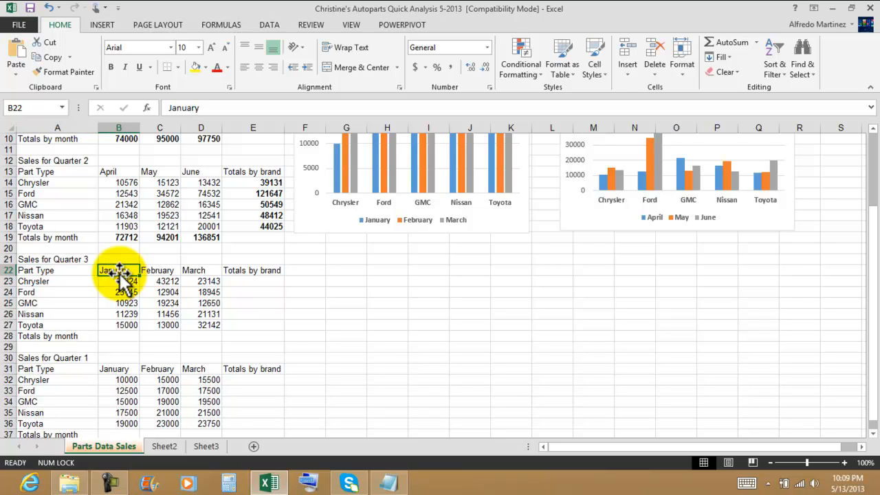
{"action": "type", "text": "July"}
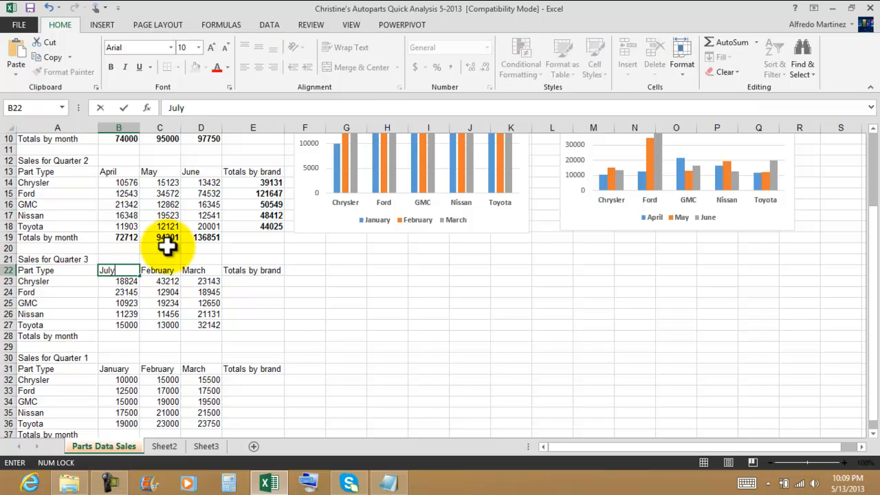
{"action": "key", "text": "Return"}
{"action": "left_click", "coordinate": [124, 273]}
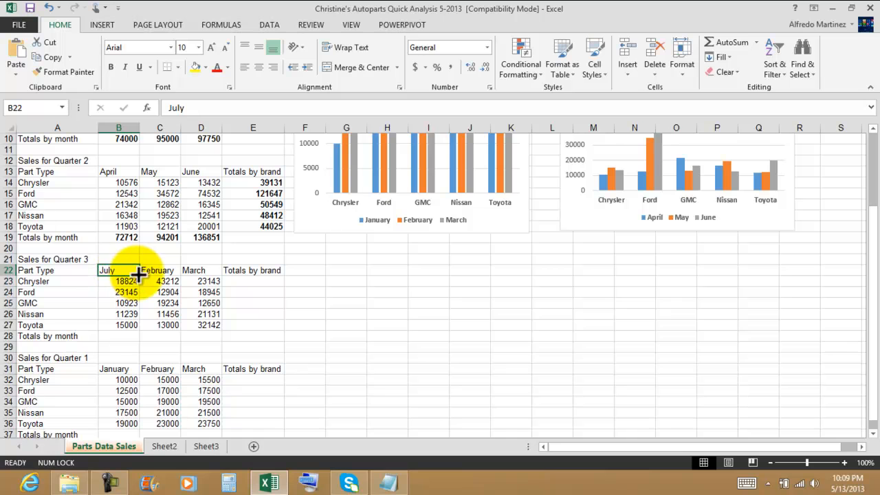
{"action": "left_click_drag", "start_coordinate": [141, 276], "coordinate": [206, 277]}
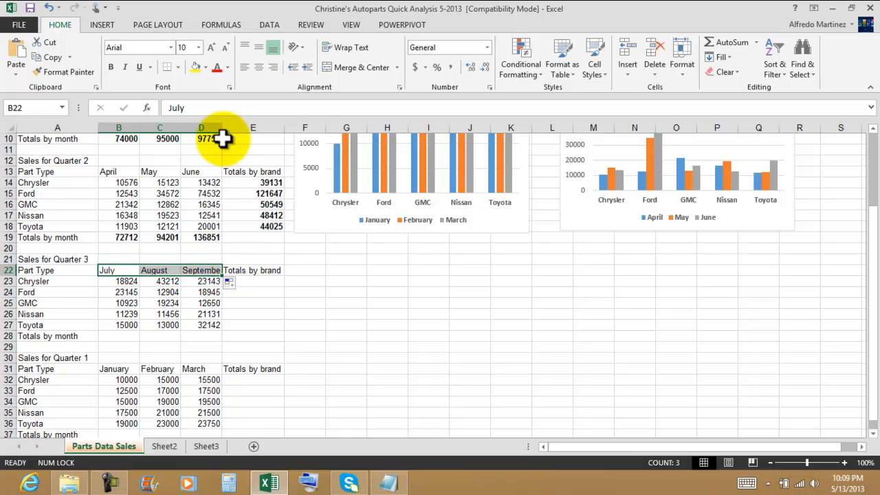
{"action": "left_click_drag", "start_coordinate": [222, 127], "coordinate": [231, 127]}
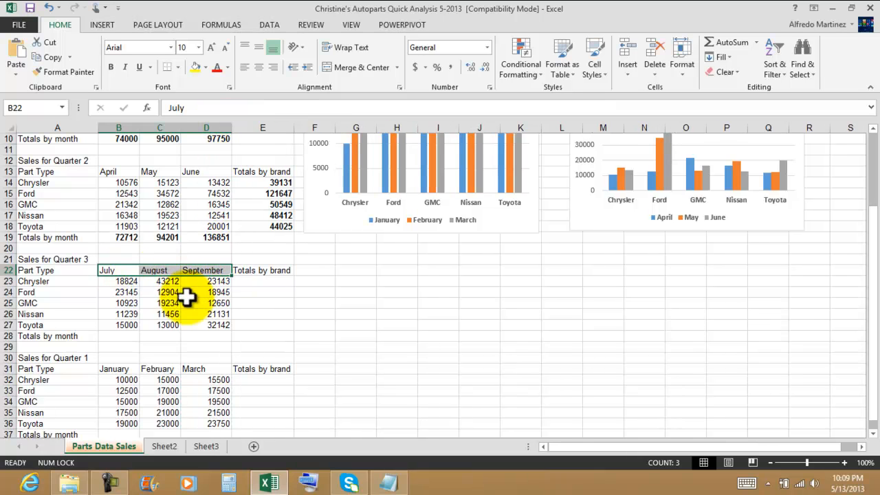
{"action": "left_click", "coordinate": [422, 306]}
Step: Use Quick Analysis on B23:D27 to add Sum totals by month in row 28 and by brand in column E
{"action": "left_click", "coordinate": [124, 281]}
{"action": "left_click_drag", "start_coordinate": [125, 281], "coordinate": [206, 323]}
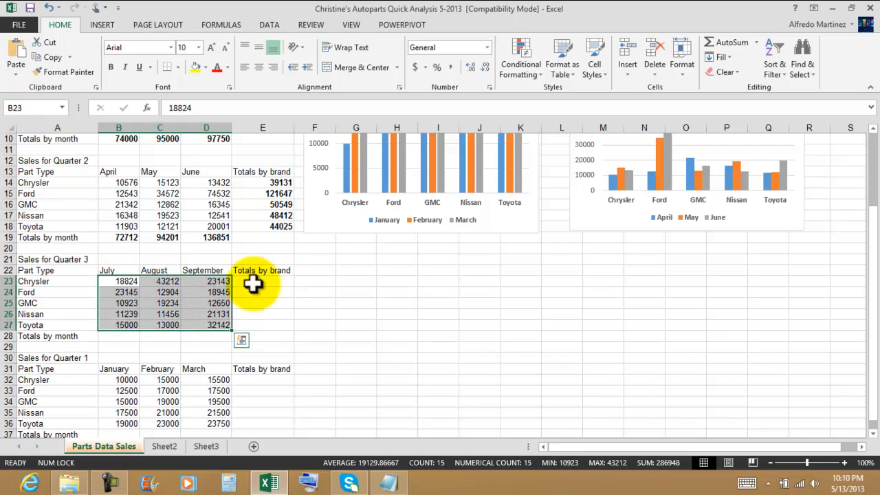
{"action": "left_click", "coordinate": [242, 341]}
{"action": "left_click", "coordinate": [245, 371]}
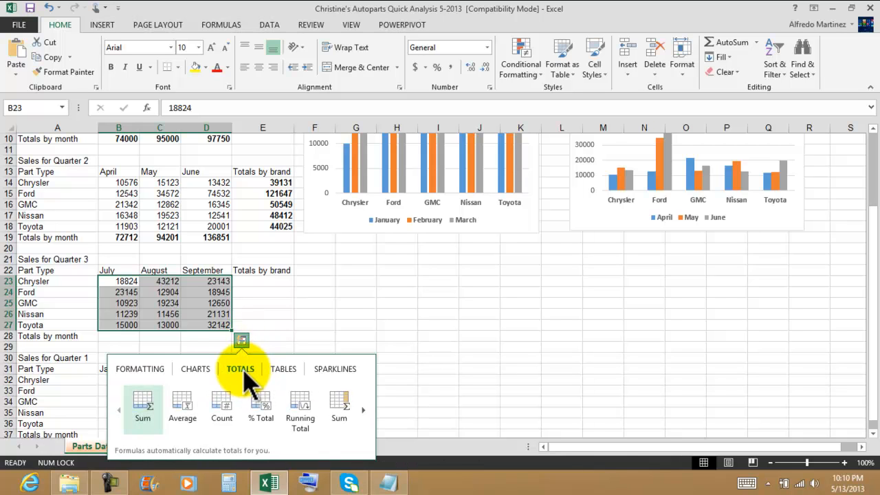
{"action": "left_click", "coordinate": [142, 405]}
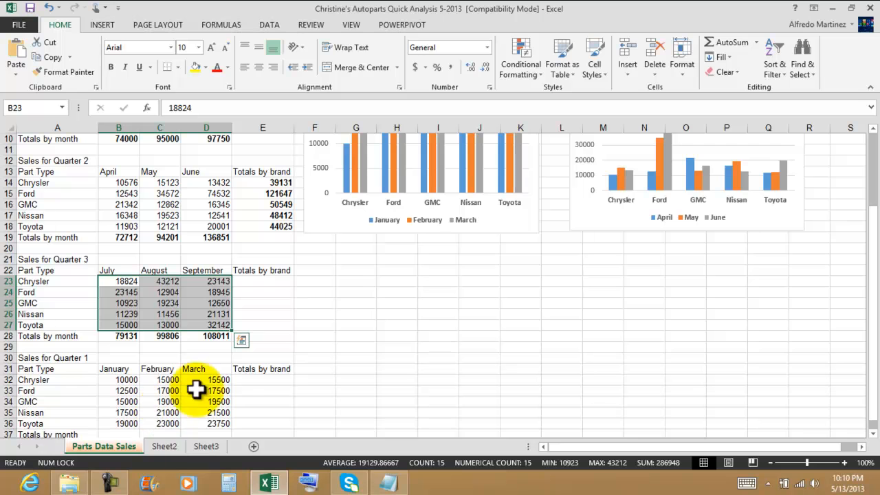
{"action": "left_click", "coordinate": [242, 341]}
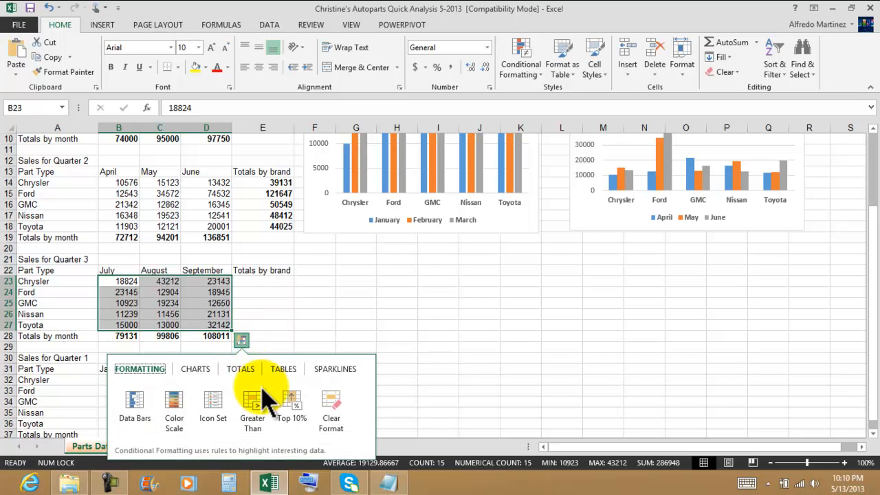
{"action": "left_click", "coordinate": [241, 371]}
{"action": "left_click", "coordinate": [339, 405]}
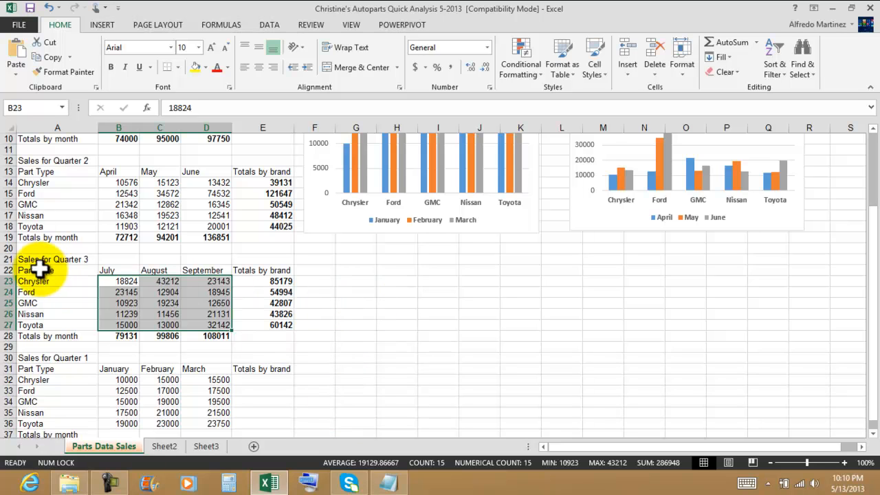
Step: Create a clustered column chart from A22:D27 with Quick Analysis, place it beside the Quarter 3 table below the first chart, and narrow it to match
{"action": "left_click_drag", "start_coordinate": [36, 270], "coordinate": [204, 323]}
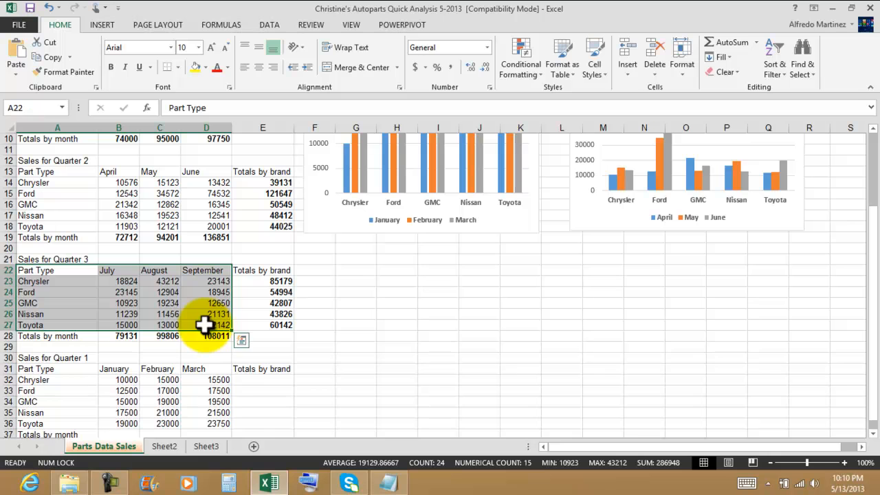
{"action": "left_click", "coordinate": [240, 340]}
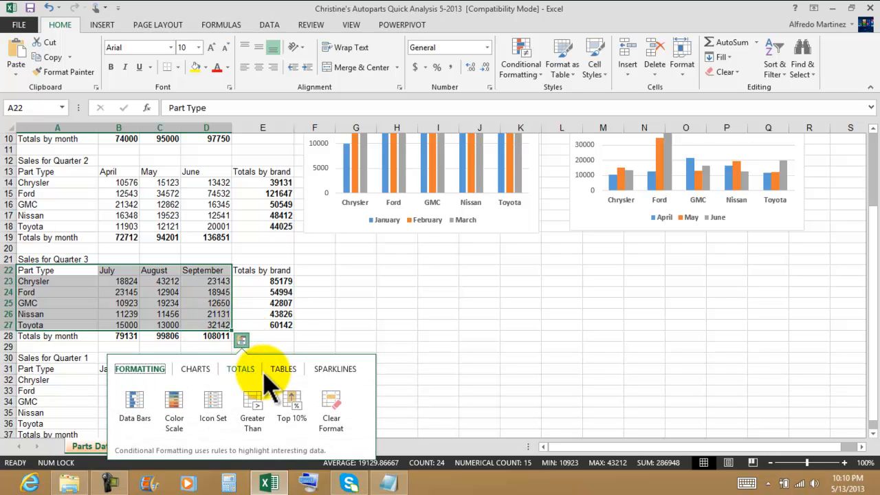
{"action": "left_click", "coordinate": [199, 371]}
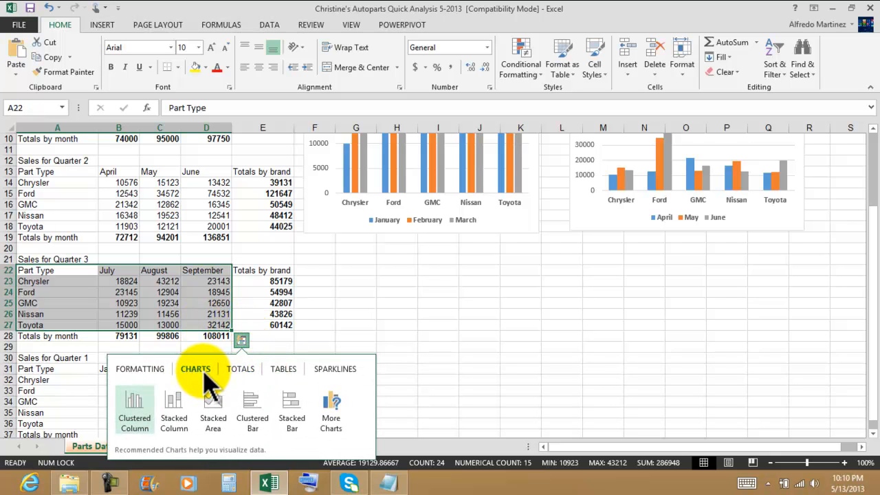
{"action": "left_click", "coordinate": [134, 411]}
{"action": "left_click_drag", "start_coordinate": [599, 202], "coordinate": [607, 262]}
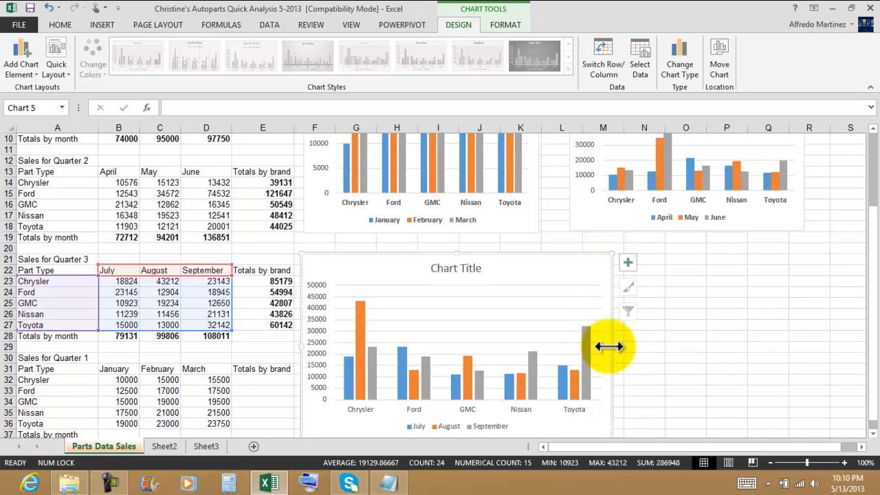
{"action": "left_click_drag", "start_coordinate": [609, 346], "coordinate": [538, 344]}
{"action": "scroll", "coordinate": [680, 346], "scroll_direction": "down", "scroll_amount": 2}
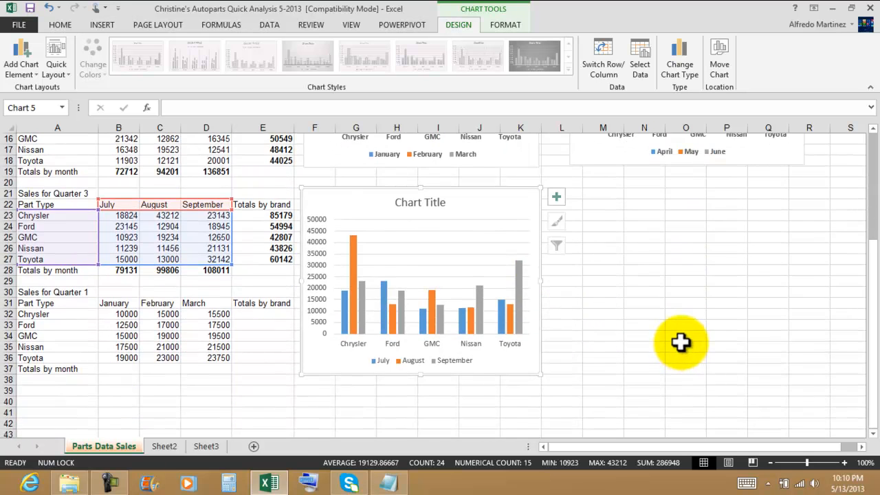
Step: Title the third chart "Sales For Quater 3" and make the title bold
{"action": "triple_click", "coordinate": [418, 202]}
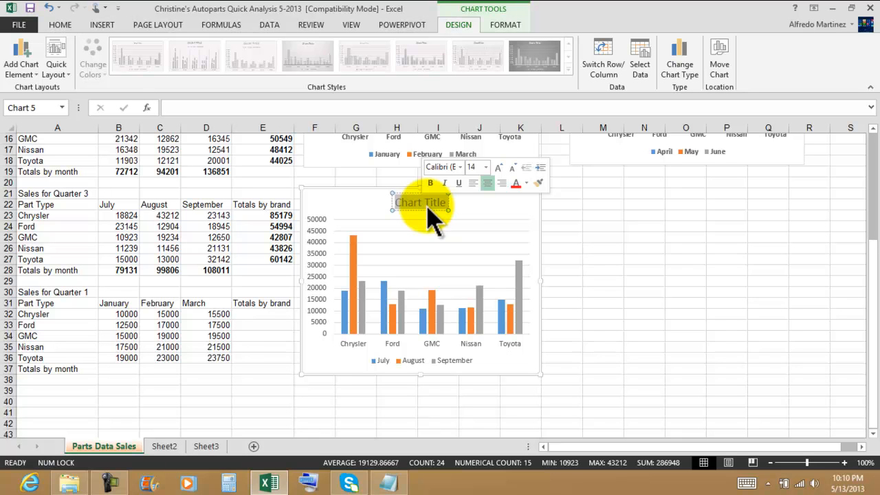
{"action": "key", "text": "Delete"}
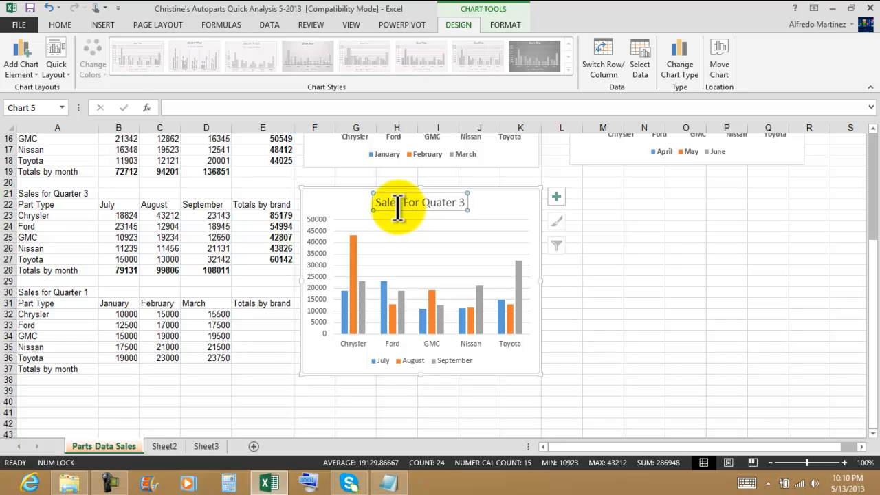
{"action": "left_click", "coordinate": [64, 26]}
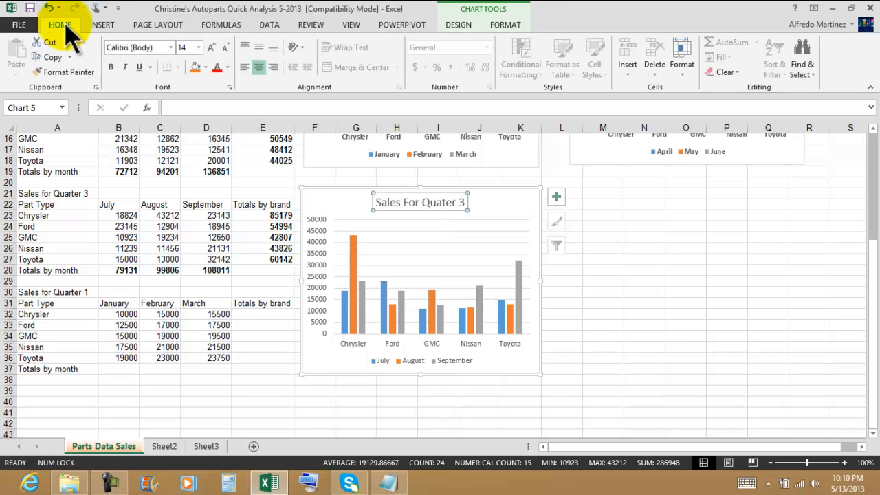
{"action": "left_click", "coordinate": [111, 66]}
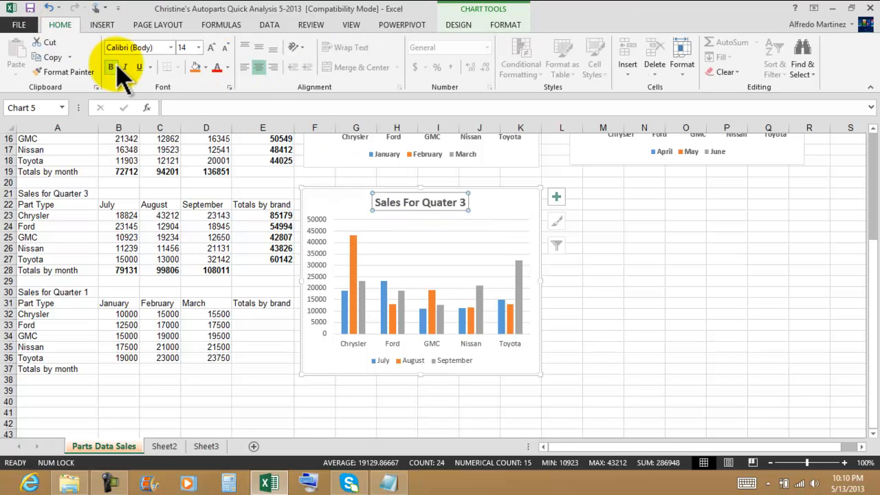
Step: Bold the brand names on the horizontal axis and the month legend of the Quarter 3 chart
{"action": "left_click", "coordinate": [389, 347]}
{"action": "left_click", "coordinate": [110, 67]}
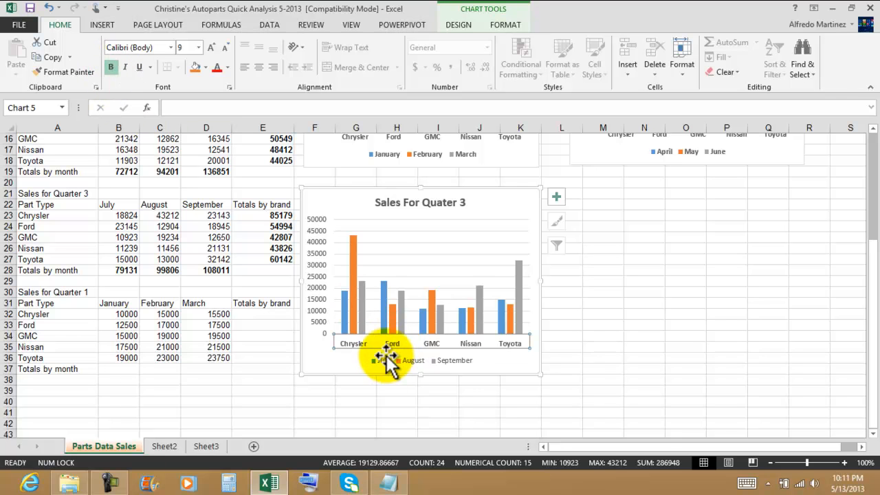
{"action": "left_click", "coordinate": [386, 361]}
{"action": "left_click", "coordinate": [110, 67]}
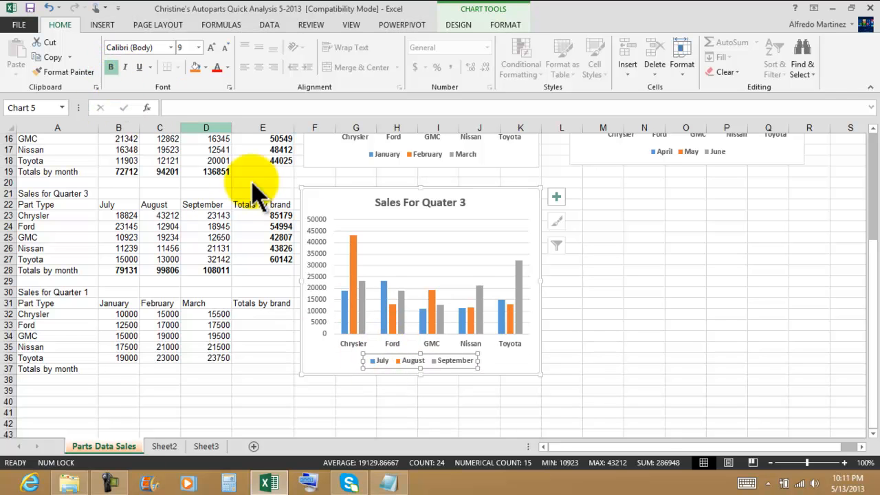
{"action": "left_click", "coordinate": [589, 326]}
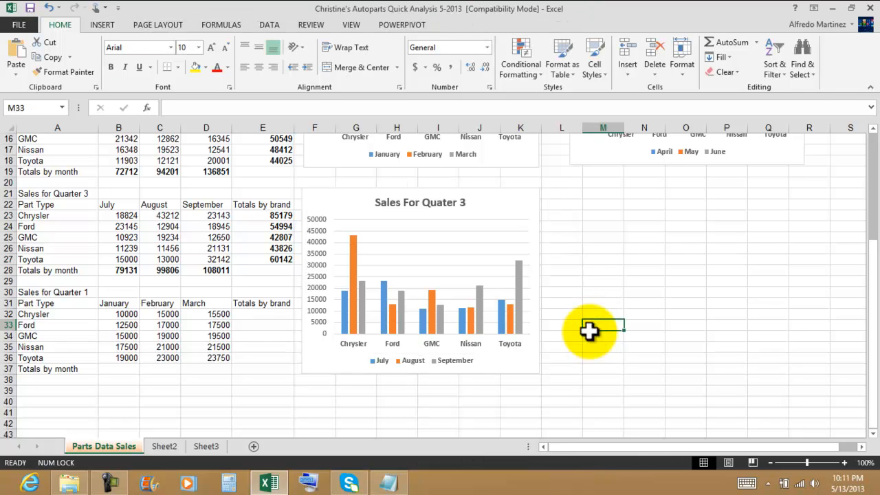
Step: Check the value of Chrysler's August column in the Quarter 3 chart
{"action": "mouse_move", "coordinate": [353, 252]}
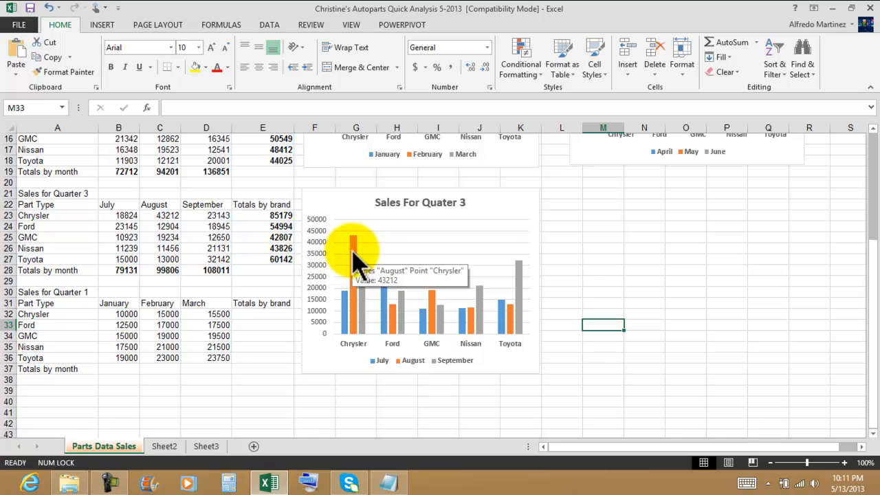
{"action": "left_click", "coordinate": [646, 259]}
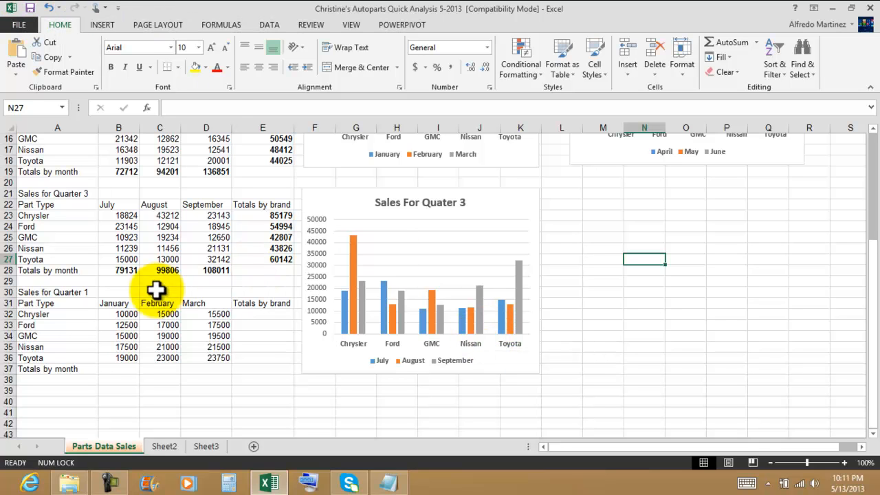
Step: Change the fourth table's heading in A30 to "Sales for Quarter 4"
{"action": "left_click", "coordinate": [69, 292]}
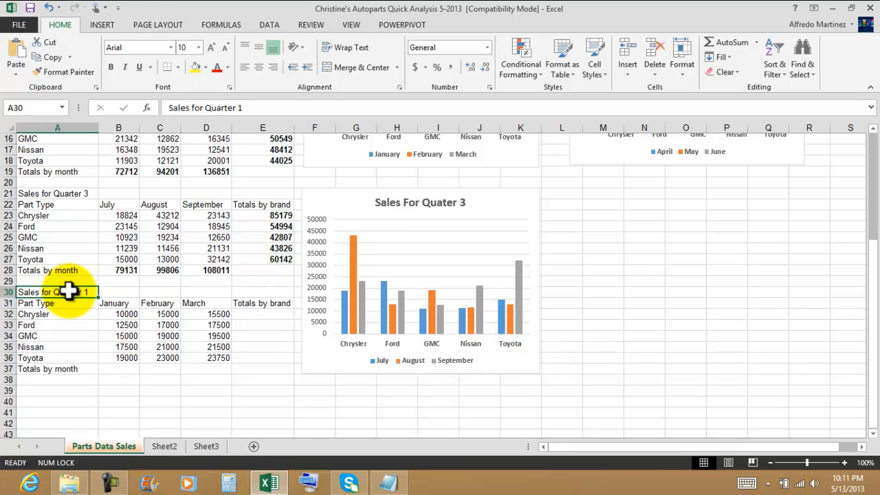
{"action": "left_click", "coordinate": [261, 108]}
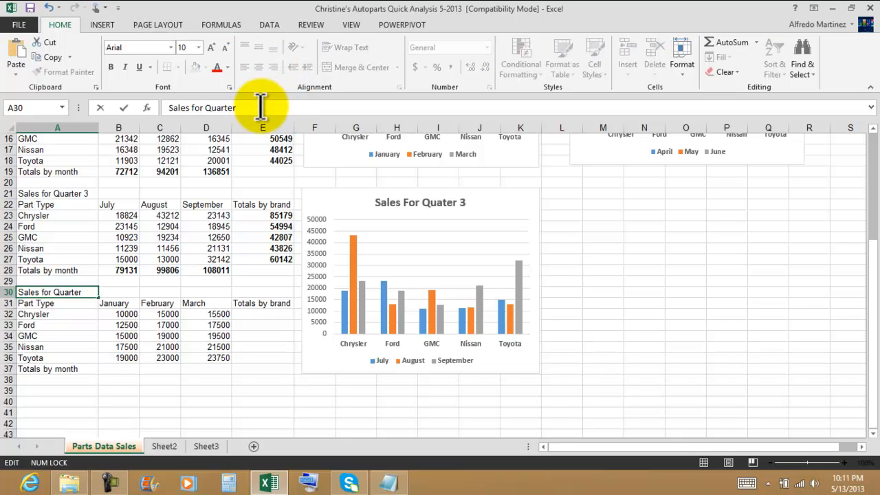
{"action": "key", "text": "Return"}
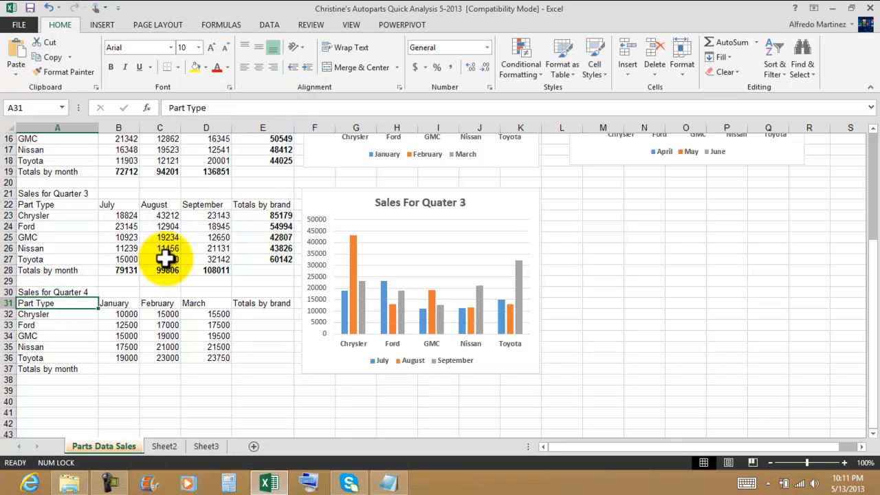
Step: Enter October in B31 and fill the series across to D31 for November and December
{"action": "left_click", "coordinate": [121, 304]}
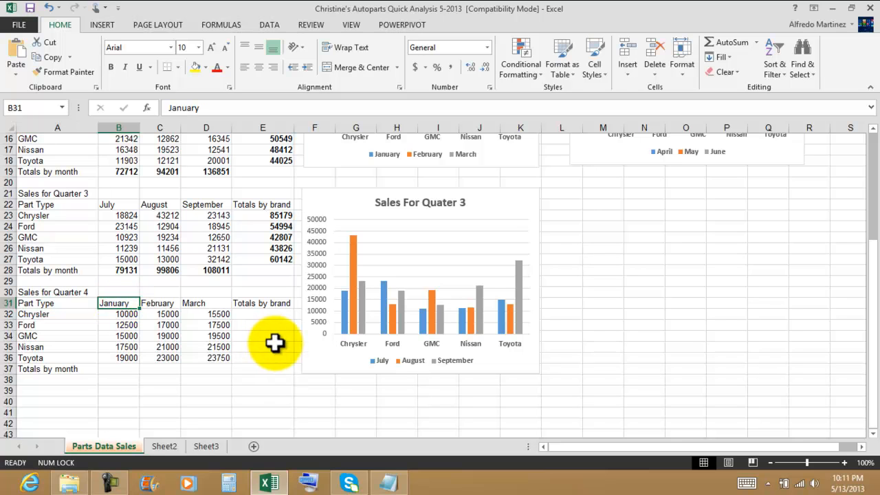
{"action": "type", "text": "October"}
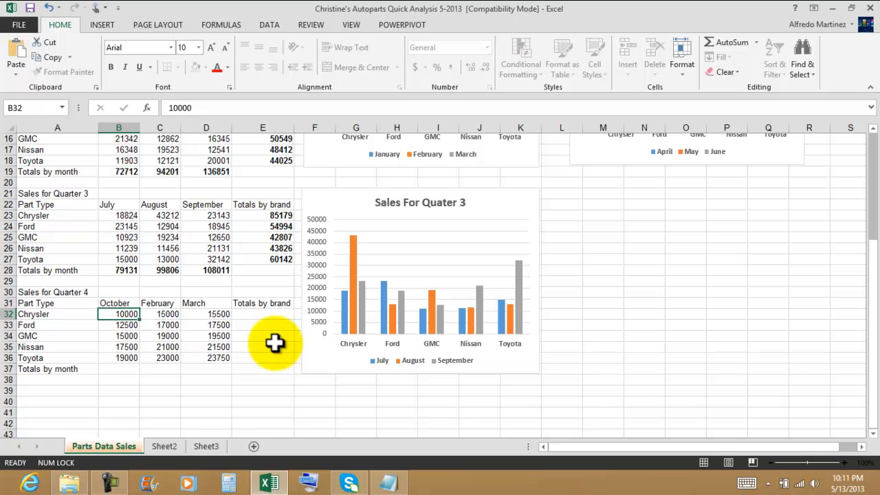
{"action": "left_click", "coordinate": [119, 303]}
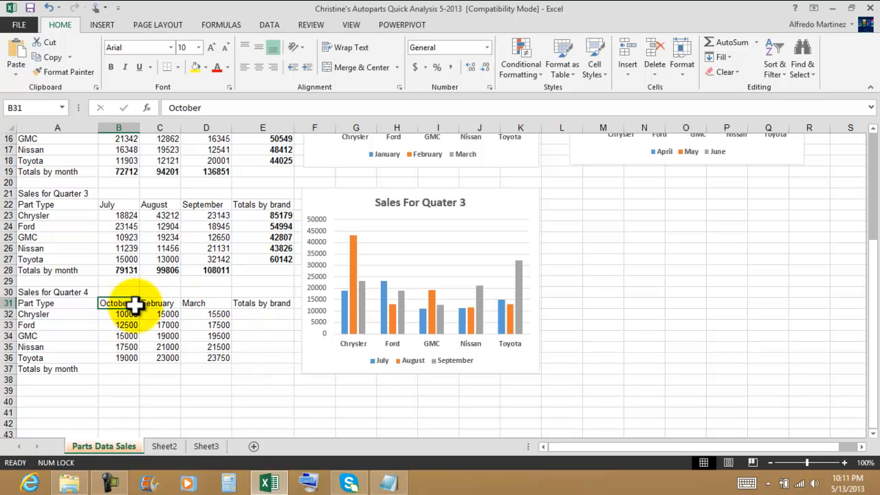
{"action": "left_click_drag", "start_coordinate": [141, 310], "coordinate": [230, 309]}
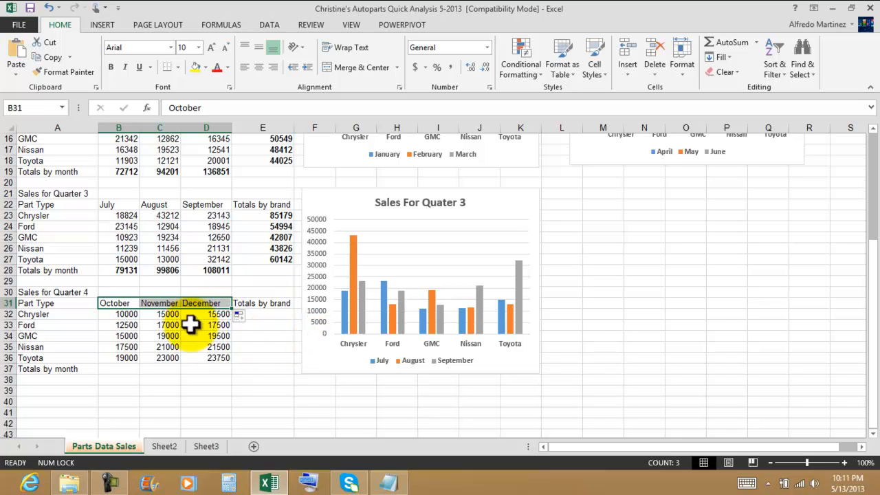
{"action": "left_click", "coordinate": [120, 313]}
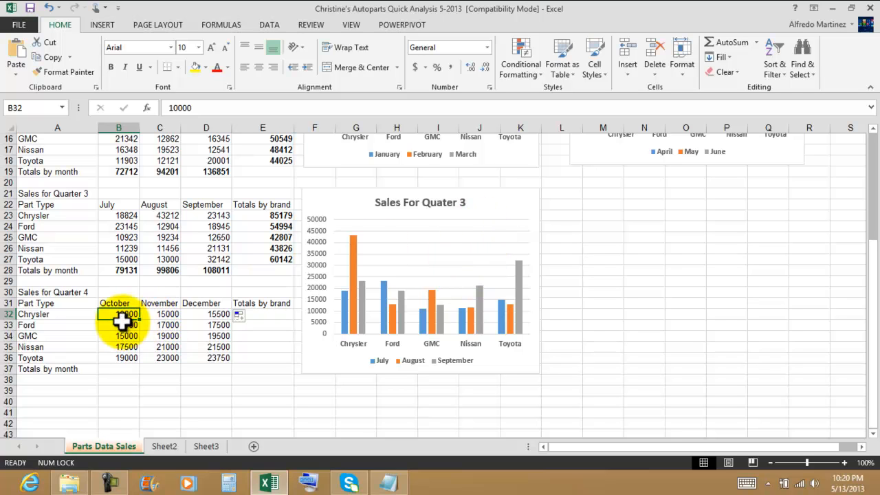
{"action": "left_click", "coordinate": [523, 199]}
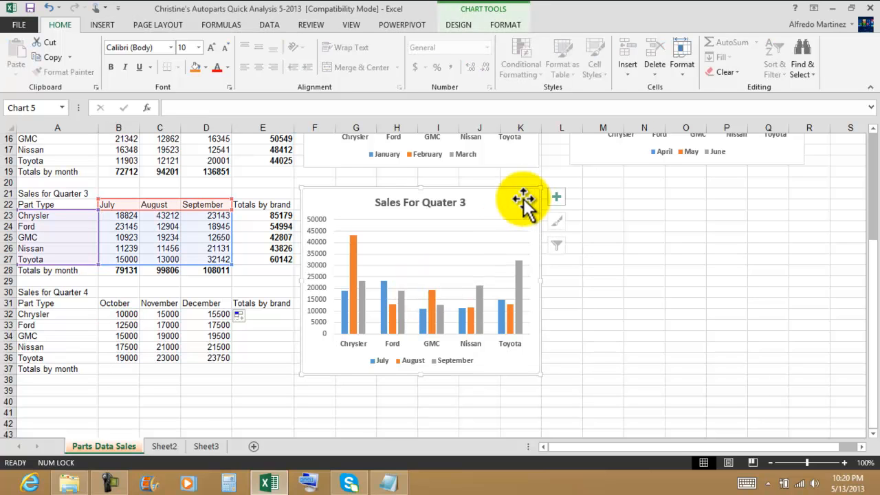
{"action": "left_click", "coordinate": [71, 291]}
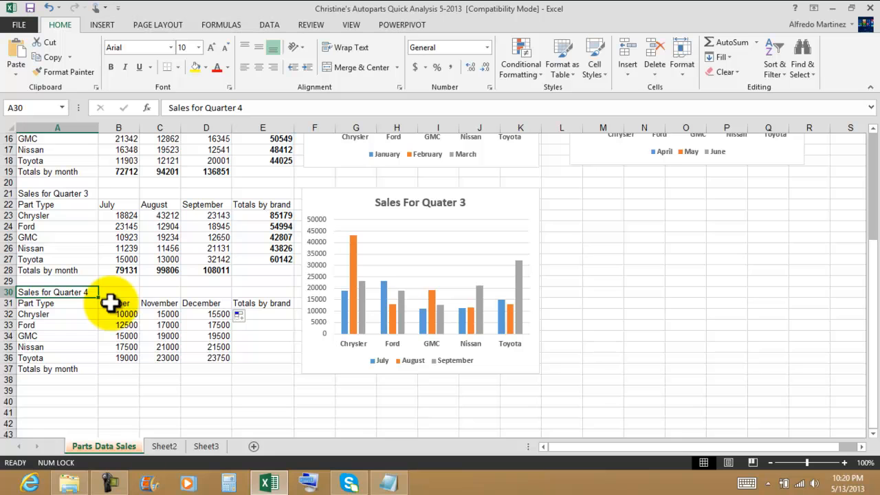
Step: Use Quick Analysis on B32:D36 to add Sum totals by month in row 37 and by brand in column E
{"action": "left_click_drag", "start_coordinate": [121, 316], "coordinate": [209, 353]}
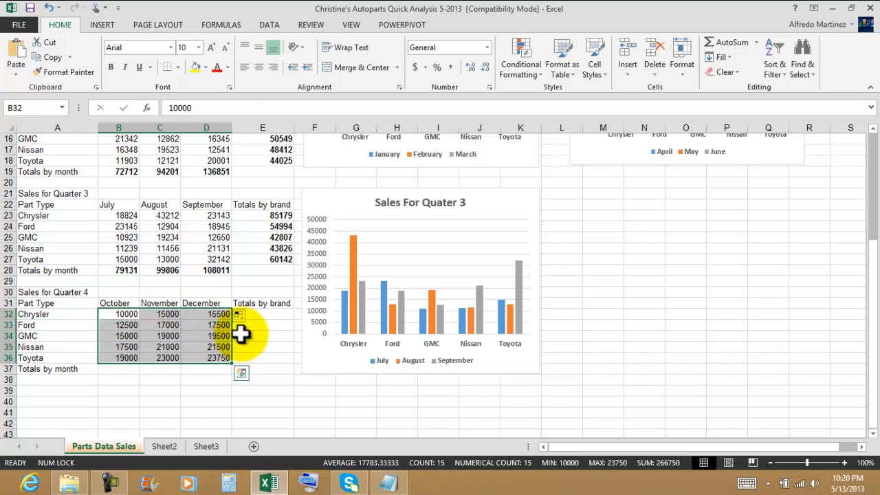
{"action": "left_click", "coordinate": [241, 374]}
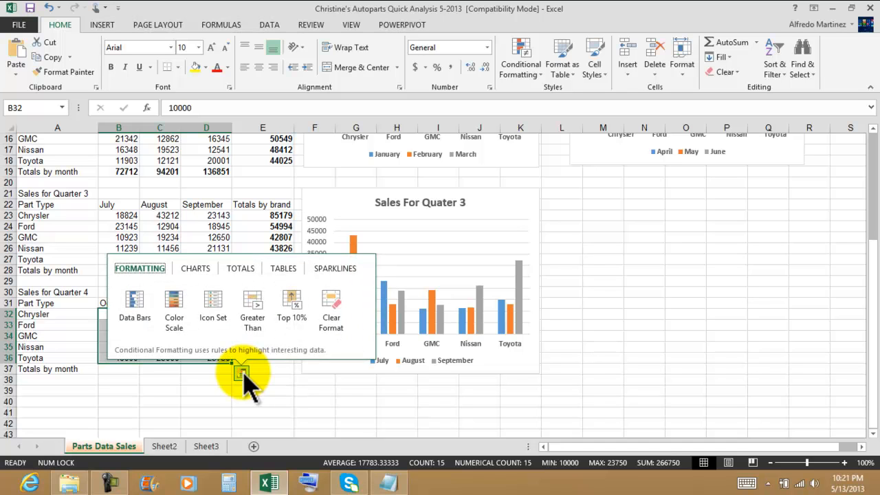
{"action": "left_click", "coordinate": [244, 274]}
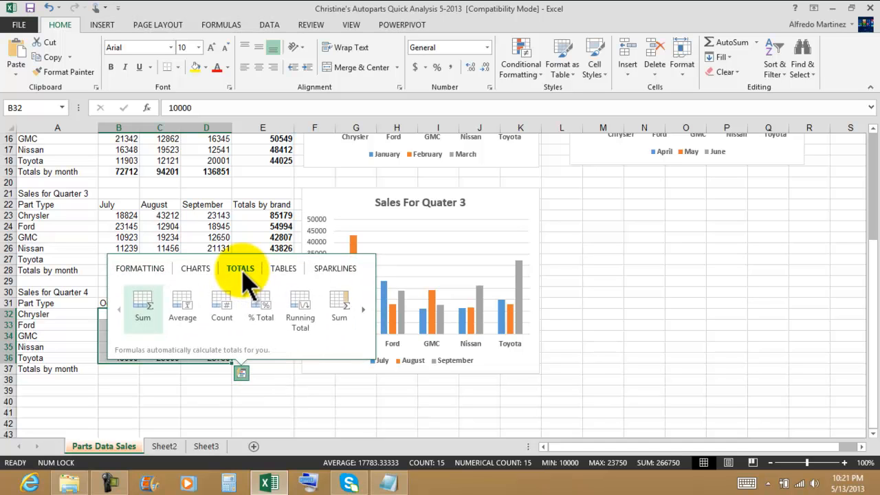
{"action": "left_click", "coordinate": [141, 305]}
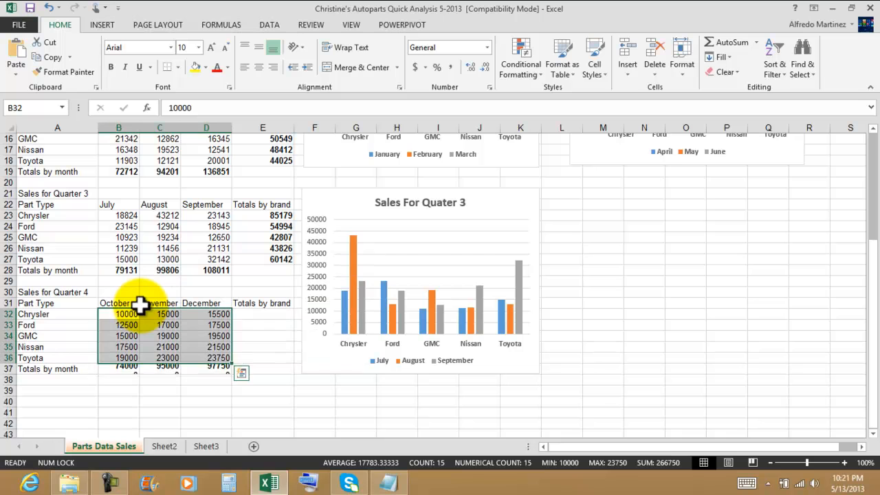
{"action": "left_click", "coordinate": [242, 372]}
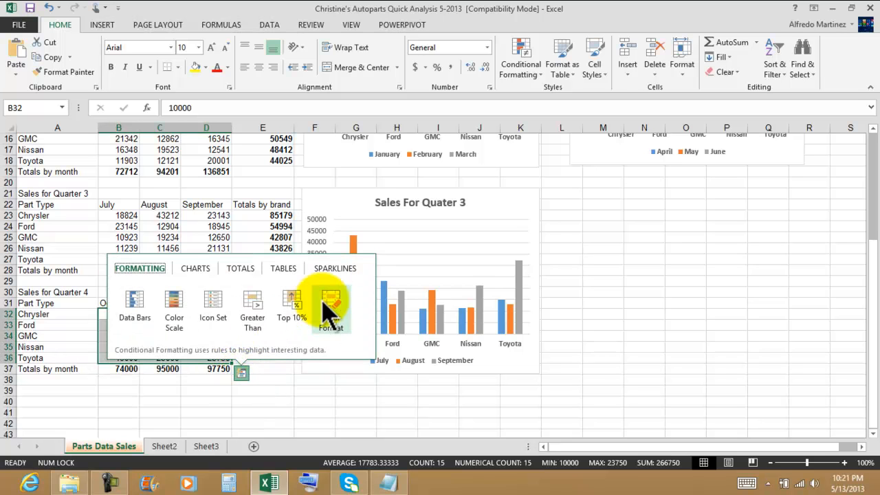
{"action": "left_click", "coordinate": [238, 270]}
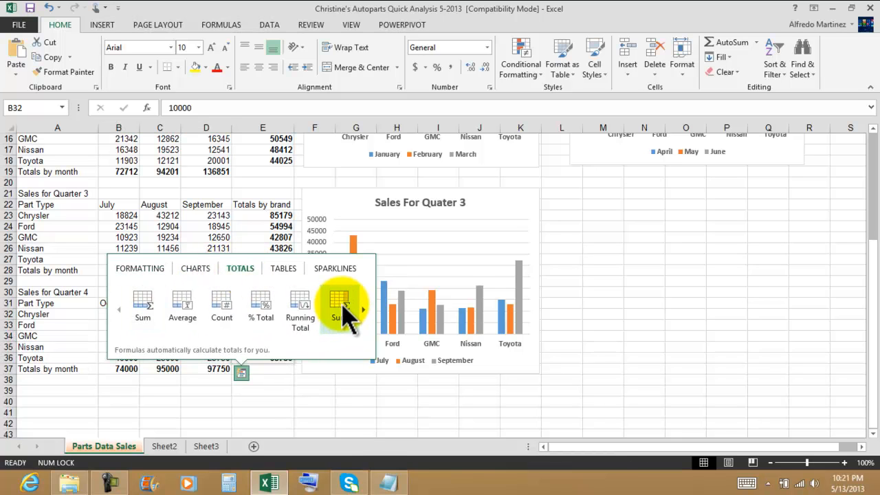
{"action": "left_click", "coordinate": [344, 308]}
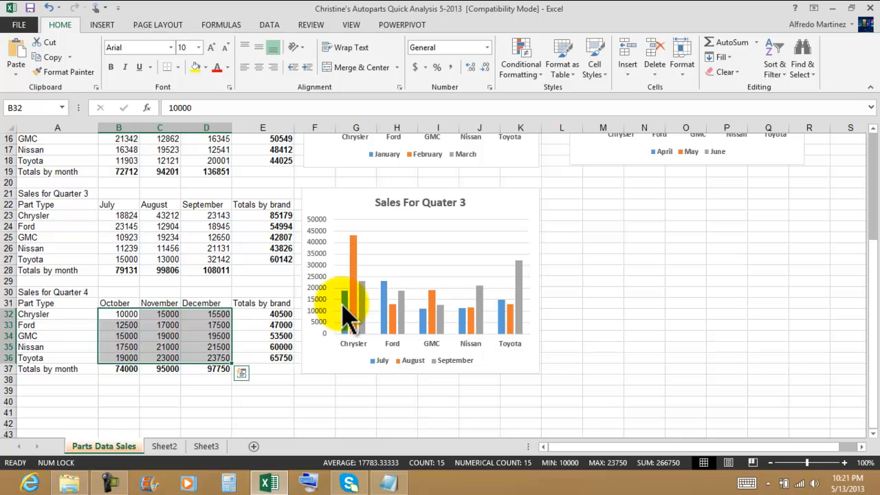
Step: Insert a Clustered Column chart of the Quarter 4 data in A31:D36 with Quick Analysis
{"action": "left_click_drag", "start_coordinate": [69, 303], "coordinate": [193, 356]}
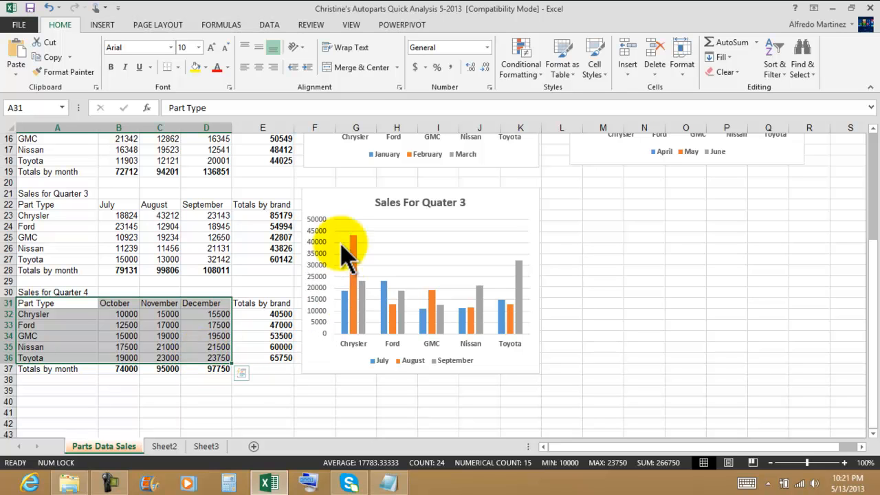
{"action": "left_click", "coordinate": [242, 373]}
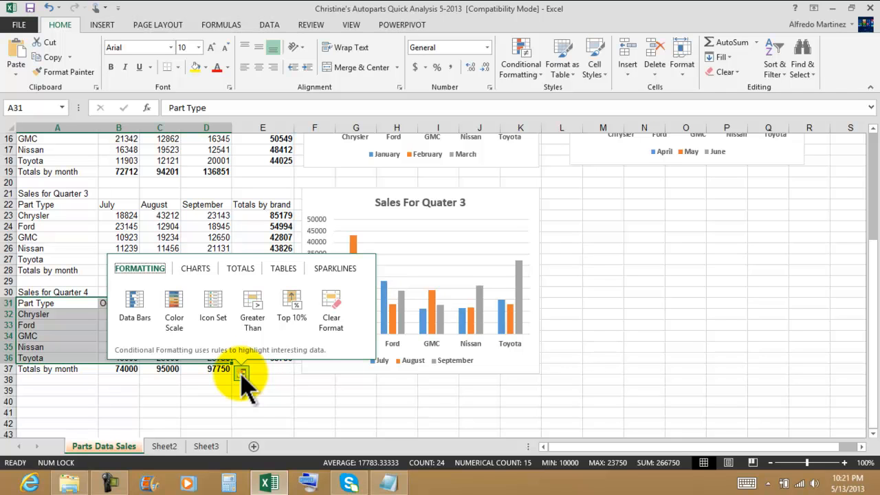
{"action": "left_click", "coordinate": [195, 272]}
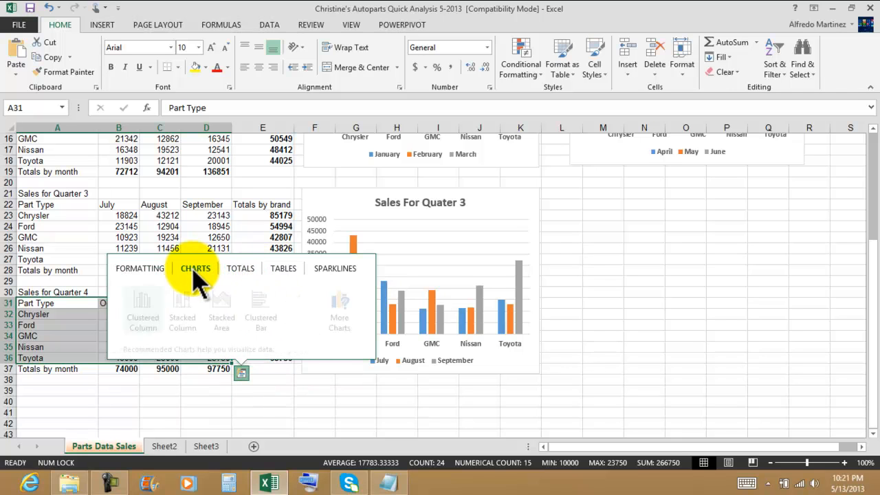
{"action": "left_click", "coordinate": [138, 304]}
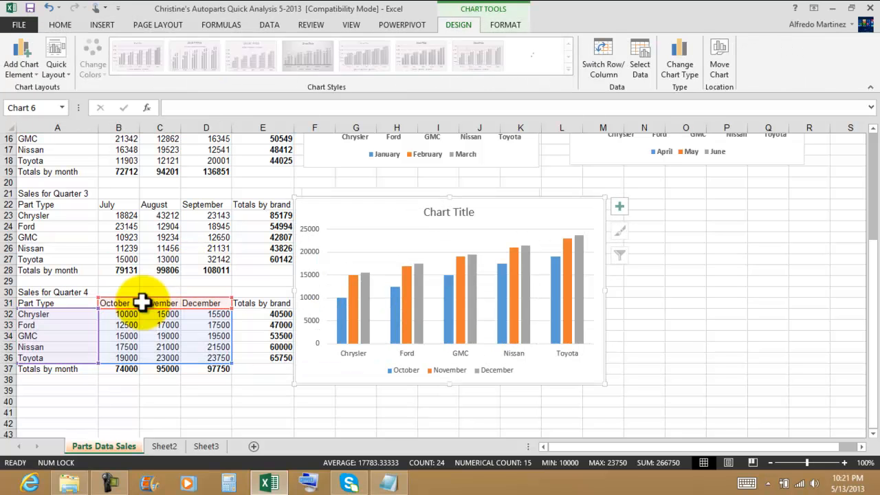
Step: Move the Quarter 4 chart beside the Quarter 3 chart, below the Quarter 2 chart, and narrow it to about the same width
{"action": "left_click_drag", "start_coordinate": [533, 248], "coordinate": [839, 200]}
{"action": "left_click_drag", "start_coordinate": [860, 281], "coordinate": [799, 280]}
{"action": "left_click_drag", "start_coordinate": [780, 199], "coordinate": [791, 196]}
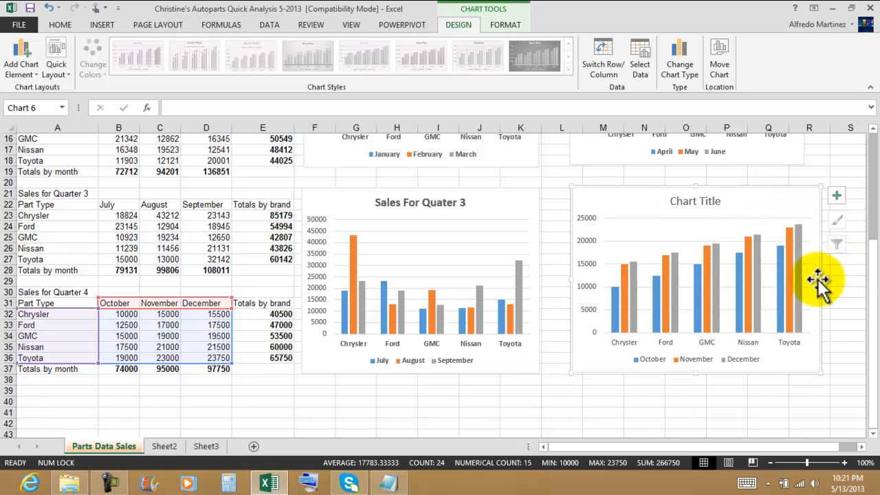
{"action": "left_click_drag", "start_coordinate": [821, 278], "coordinate": [813, 279]}
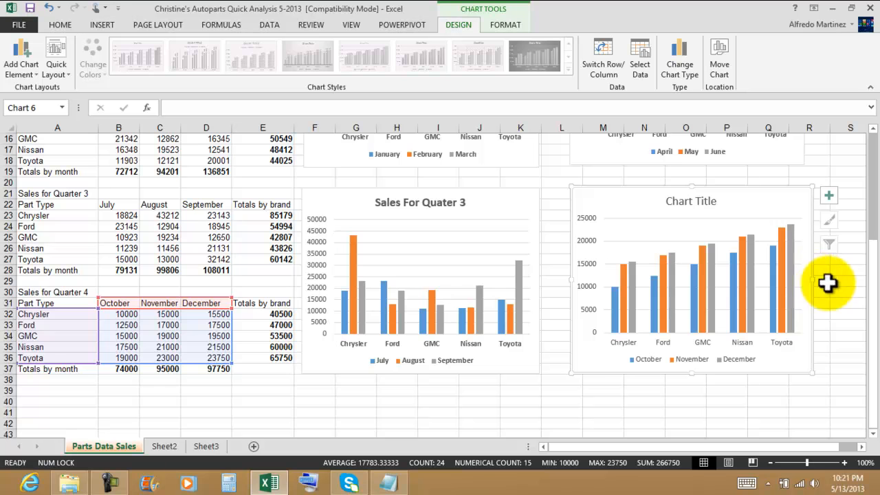
Step: Title the new chart "Sales For Quater 4" and make the title bold
{"action": "double_click", "coordinate": [695, 201]}
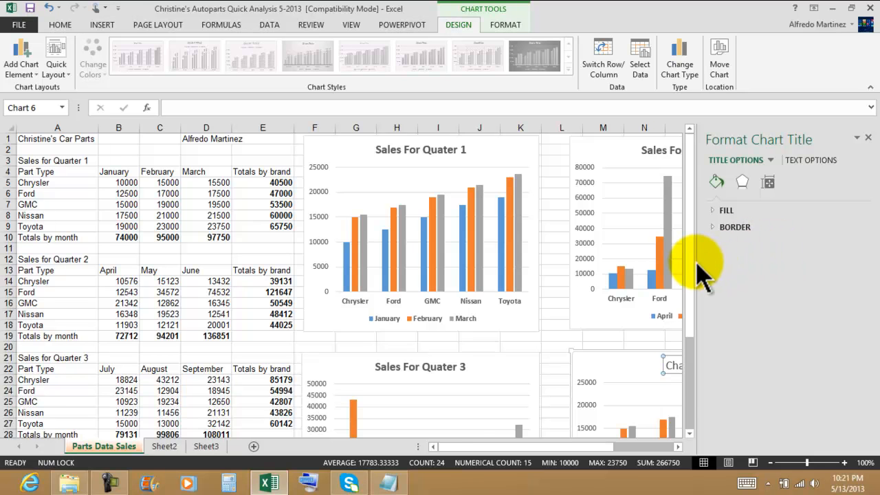
{"action": "scroll", "coordinate": [698, 272], "scroll_direction": "down", "scroll_amount": 3}
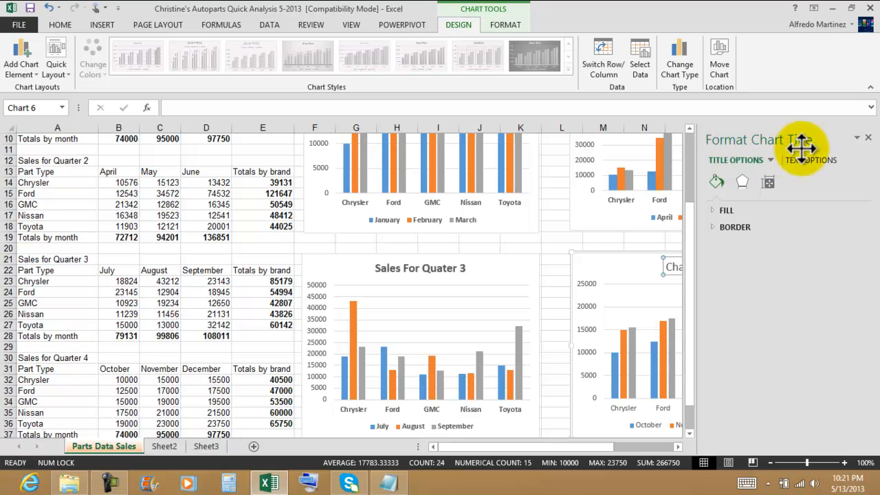
{"action": "left_click", "coordinate": [867, 137]}
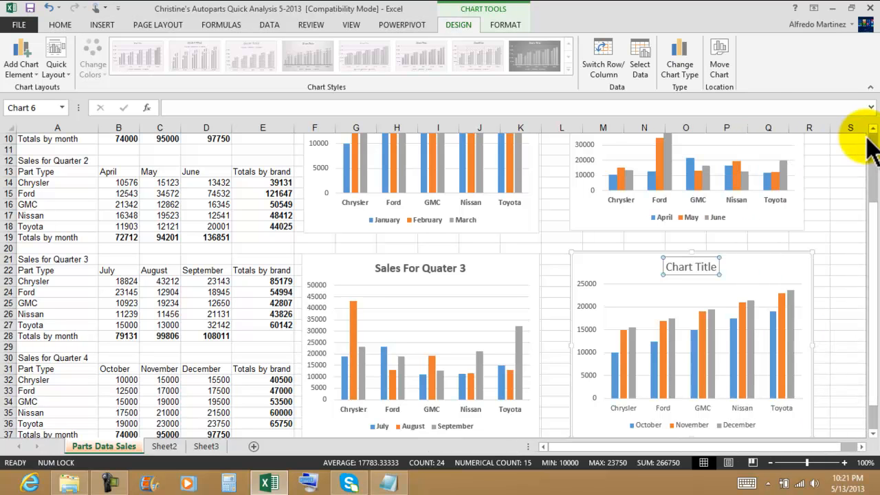
{"action": "triple_click", "coordinate": [693, 270]}
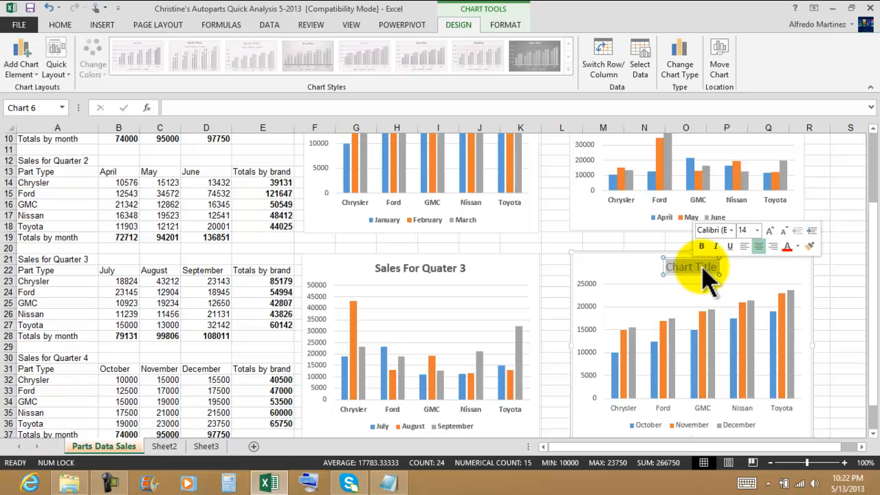
{"action": "type", "text": "Sales For Quater 4"}
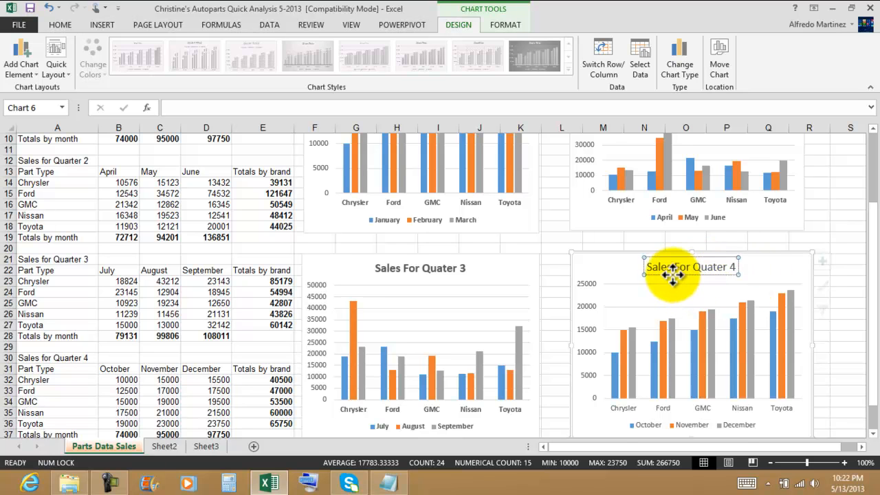
{"action": "left_click", "coordinate": [672, 275]}
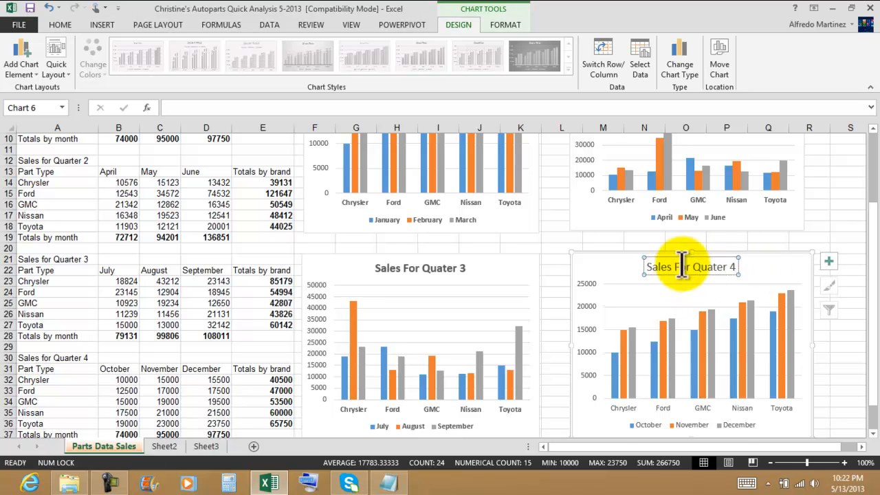
{"action": "left_click", "coordinate": [60, 25]}
{"action": "left_click", "coordinate": [110, 67]}
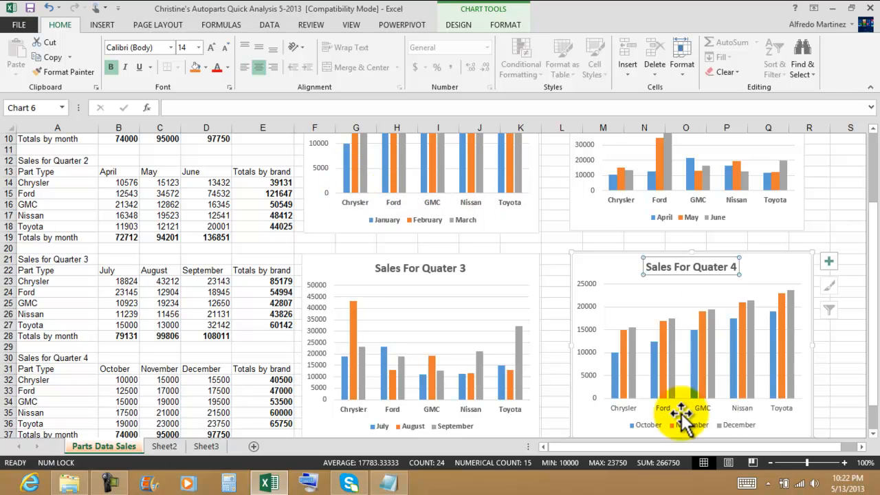
Step: Bold the brand names on the horizontal axis and the month legend of the Quarter 4 chart
{"action": "left_click", "coordinate": [642, 407]}
{"action": "left_click", "coordinate": [631, 408]}
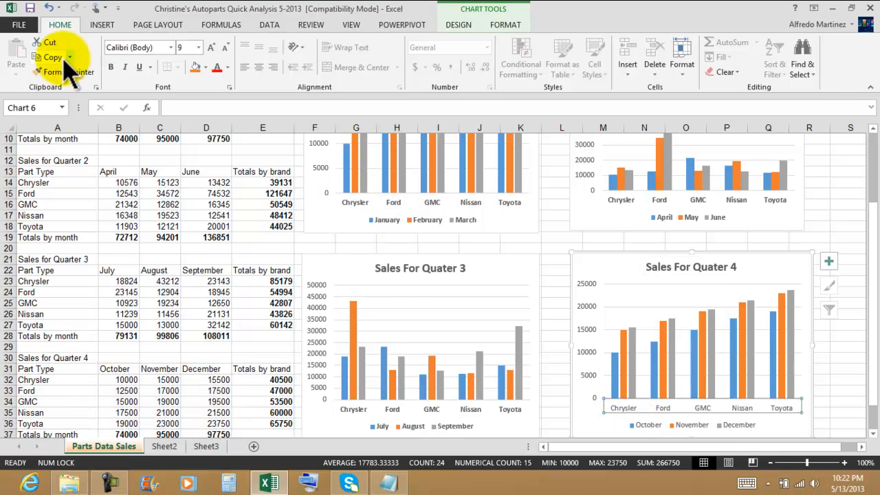
{"action": "left_click", "coordinate": [110, 67]}
{"action": "left_click", "coordinate": [648, 421]}
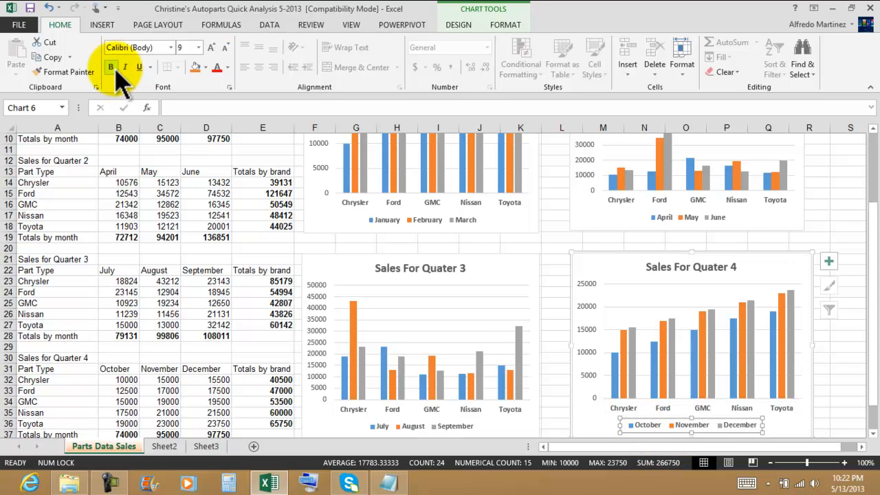
{"action": "left_click", "coordinate": [843, 348]}
Step: Collapse the ribbon to its tabs and review the quarterly tables and charts
{"action": "scroll", "coordinate": [797, 327], "scroll_direction": "down", "scroll_amount": 1}
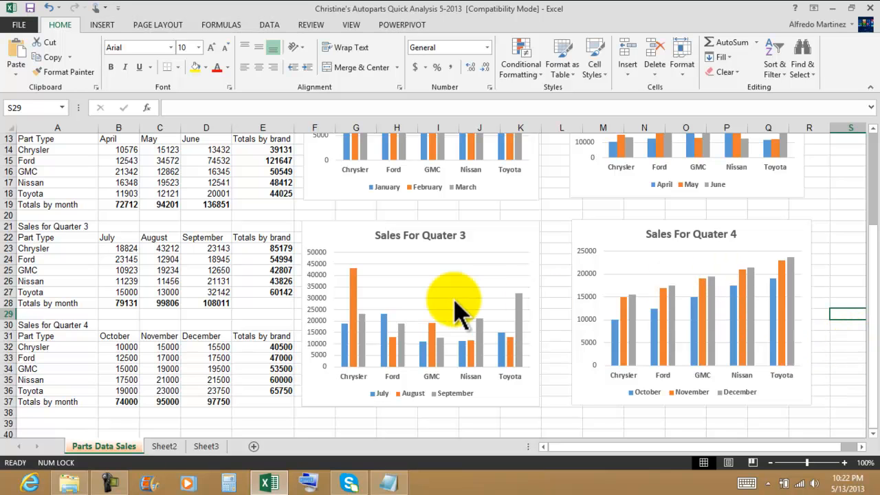
{"action": "scroll", "coordinate": [786, 285], "scroll_direction": "up", "scroll_amount": 1}
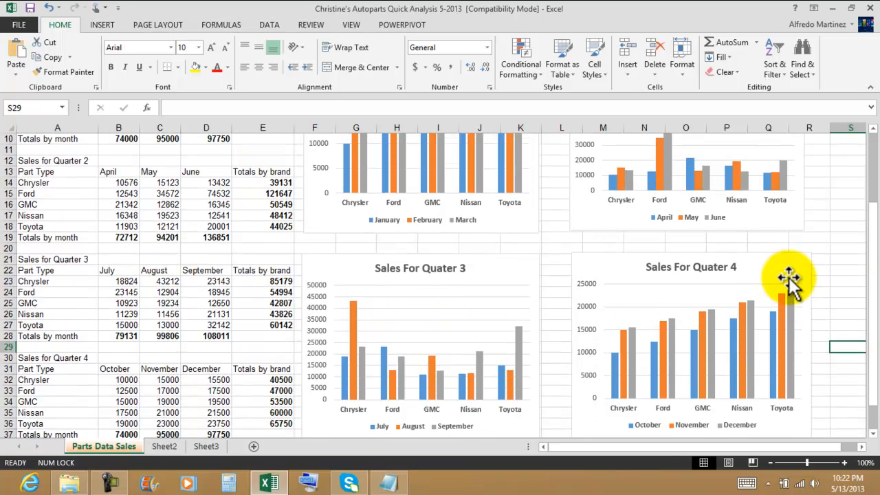
{"action": "scroll", "coordinate": [789, 278], "scroll_direction": "up", "scroll_amount": 1}
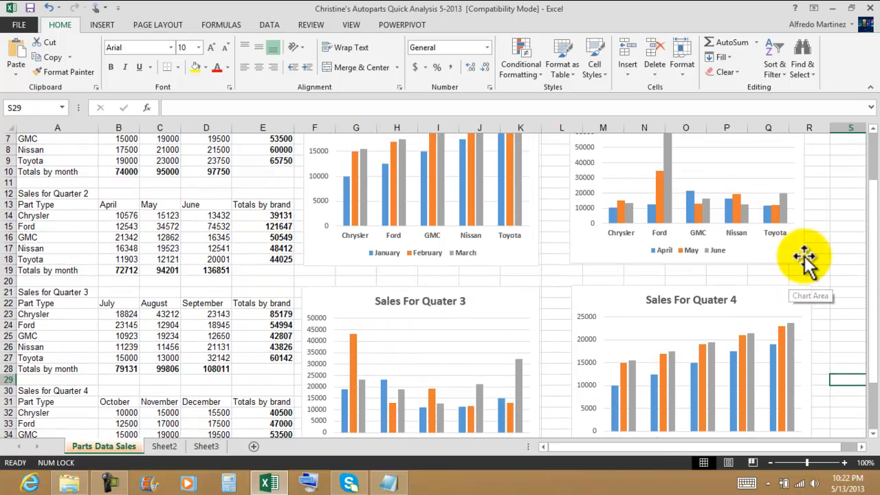
{"action": "left_click", "coordinate": [871, 90]}
{"action": "left_click", "coordinate": [842, 114]}
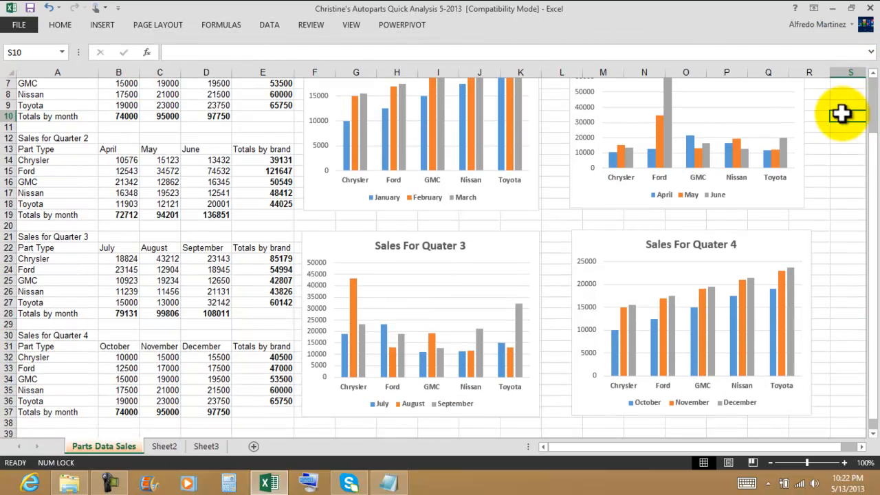
{"action": "left_click_drag", "start_coordinate": [874, 147], "coordinate": [875, 128]}
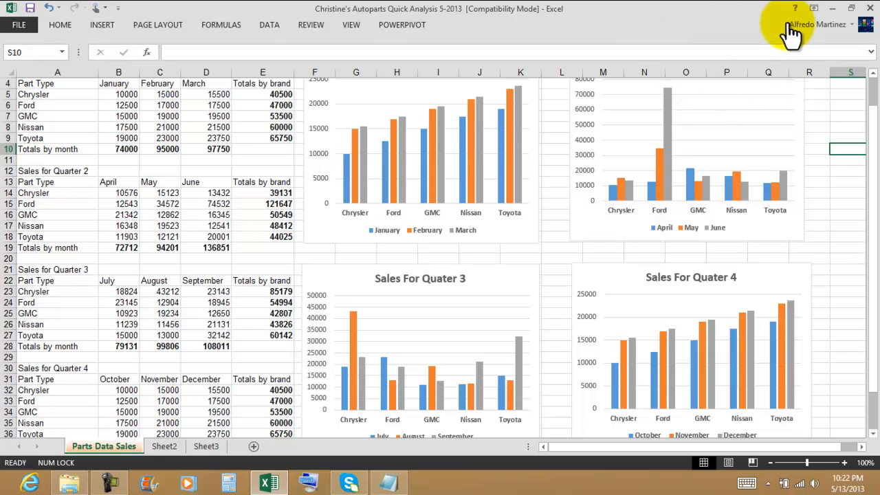
Step: Auto-hide the ribbon and compare the four quarterly charts, including Chrysler's August column in Quarter 3
{"action": "left_click", "coordinate": [813, 8]}
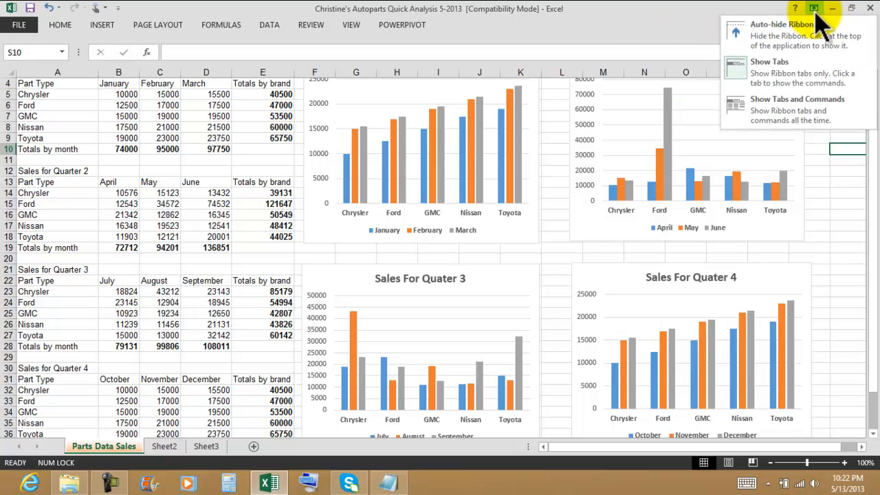
{"action": "left_click", "coordinate": [809, 44]}
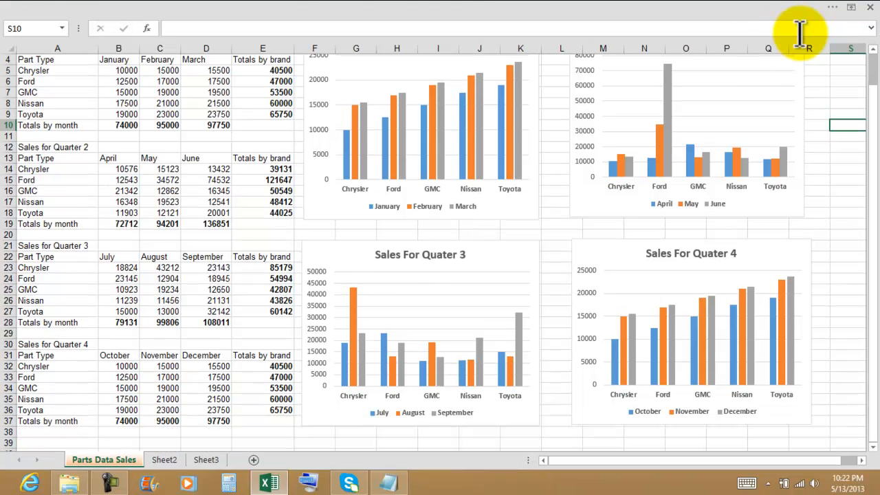
{"action": "left_click_drag", "start_coordinate": [873, 116], "coordinate": [875, 100]}
{"action": "left_click_drag", "start_coordinate": [873, 84], "coordinate": [873, 90]}
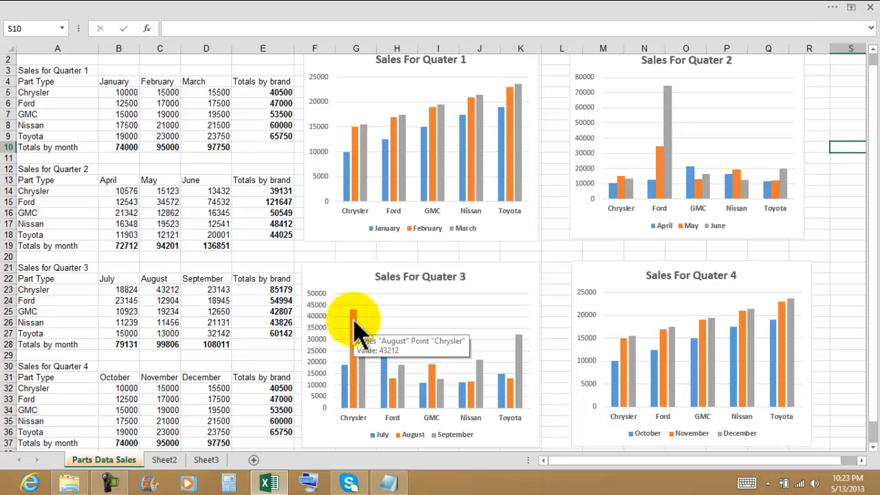
Step: Restore the ribbon with the Show Tabs and Commands display option
{"action": "left_click", "coordinate": [852, 9]}
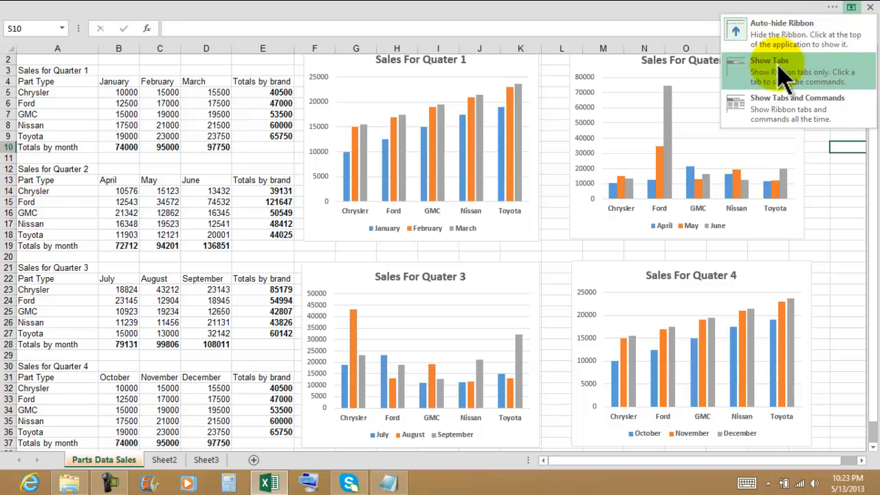
{"action": "left_click", "coordinate": [780, 114]}
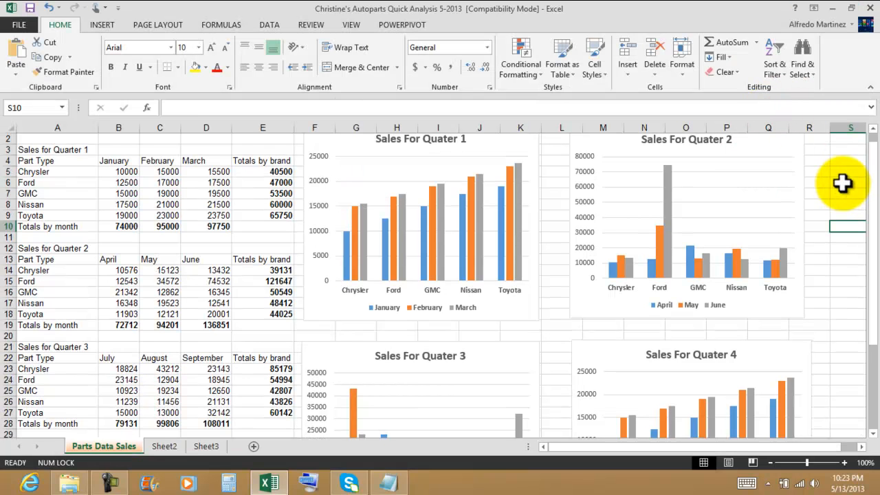
Step: Review the four quarterly charts and tables, and inspect Chrysler's total by brand in the Quarter 1 table
{"action": "left_click", "coordinate": [850, 160]}
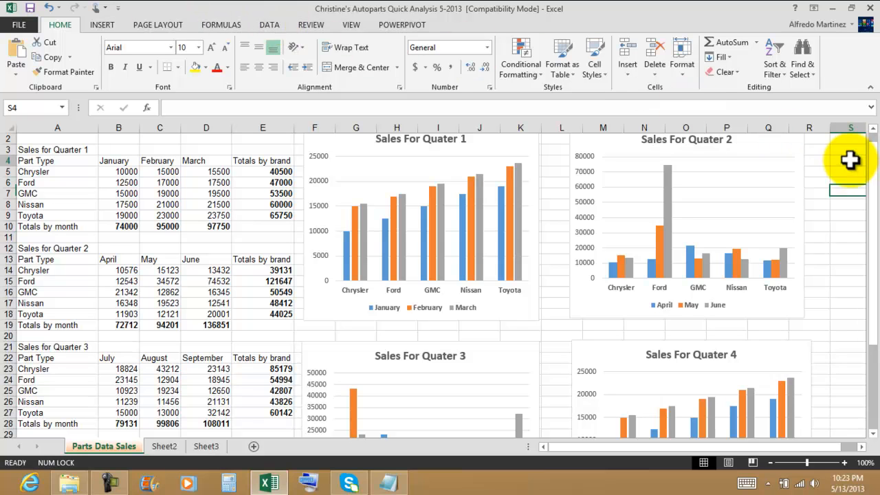
{"action": "scroll", "coordinate": [845, 172], "scroll_direction": "up", "scroll_amount": 1}
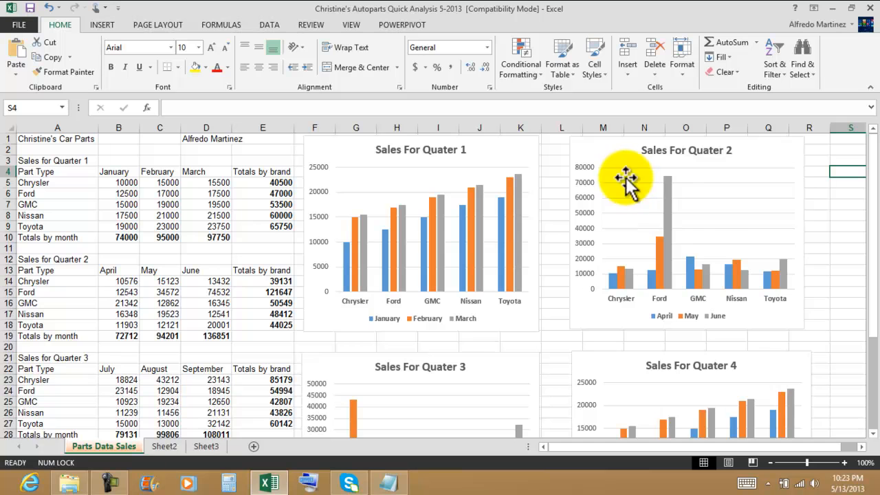
{"action": "scroll", "coordinate": [747, 206], "scroll_direction": "down", "scroll_amount": 3}
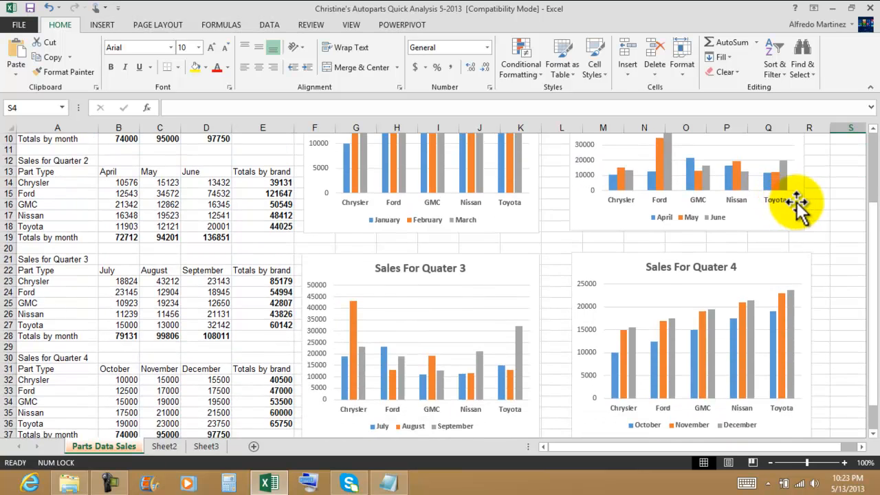
{"action": "scroll", "coordinate": [798, 203], "scroll_direction": "up", "scroll_amount": 3}
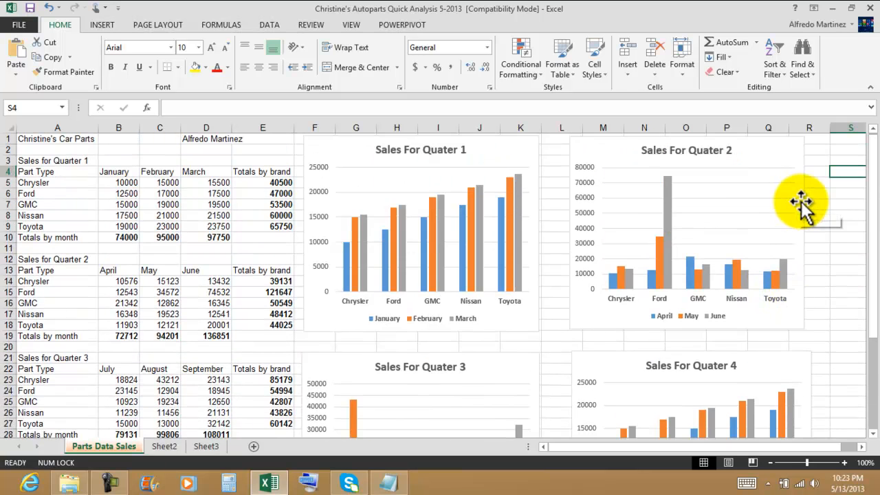
{"action": "left_click", "coordinate": [273, 180]}
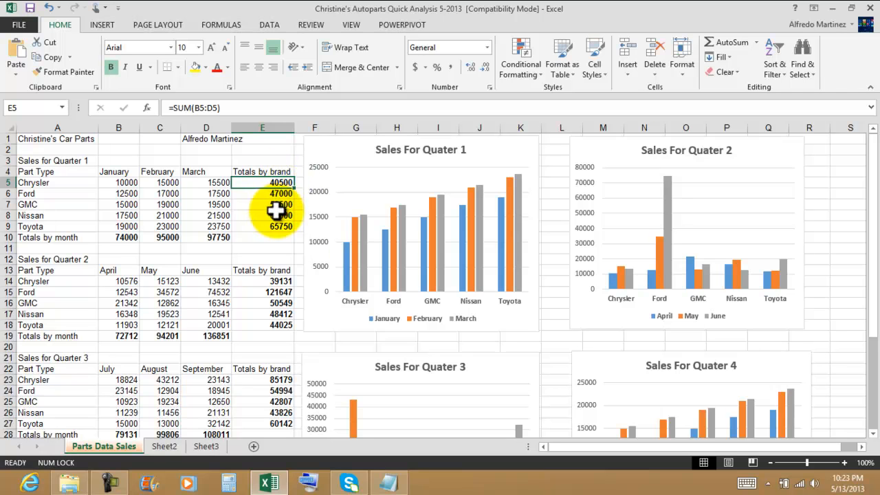
{"action": "left_click", "coordinate": [157, 159]}
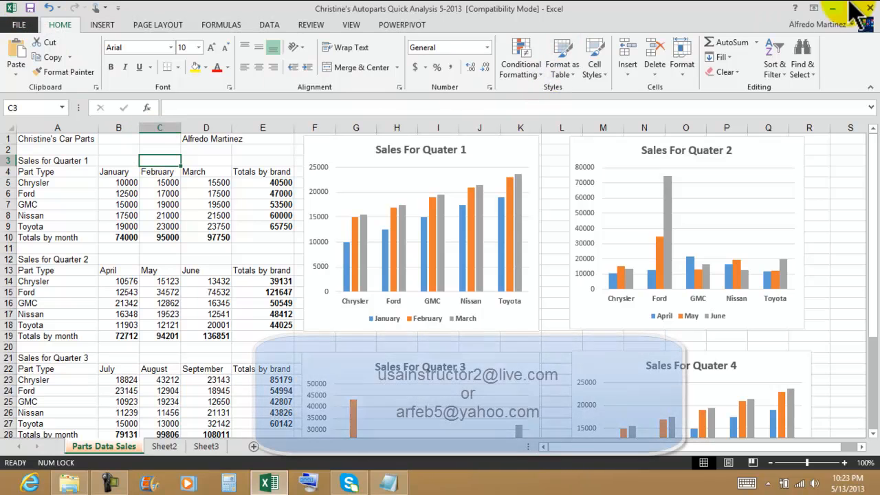
Step: Close the Christine's Autoparts workbook, the Day 17-2 Quick Analysis notes and the Unit D Exercises folder window
{"action": "left_click", "coordinate": [868, 10]}
{"action": "left_click", "coordinate": [863, 9]}
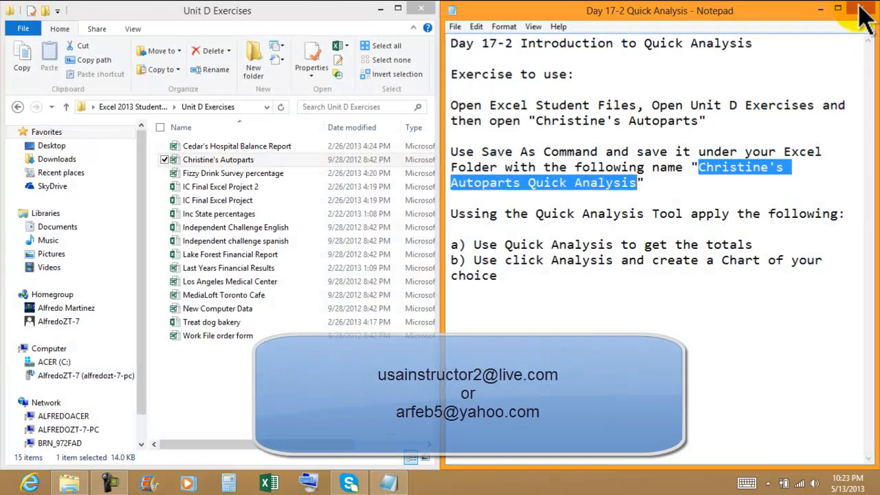
{"action": "left_click", "coordinate": [420, 9]}
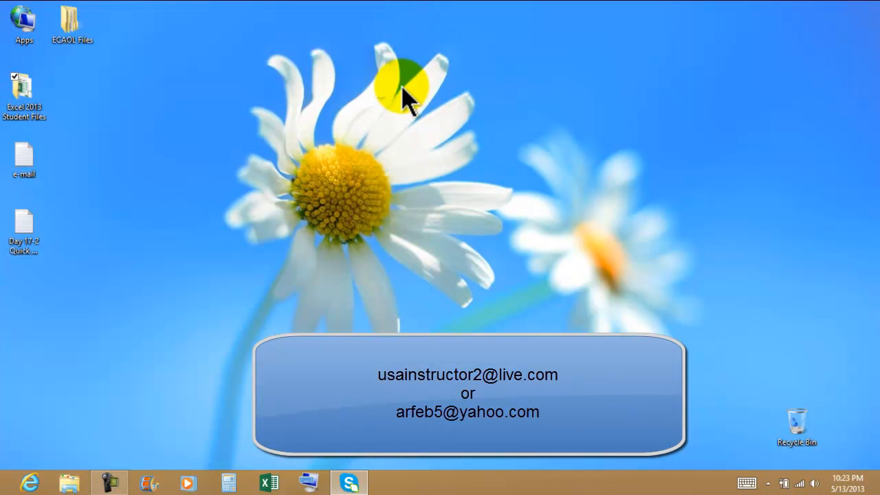